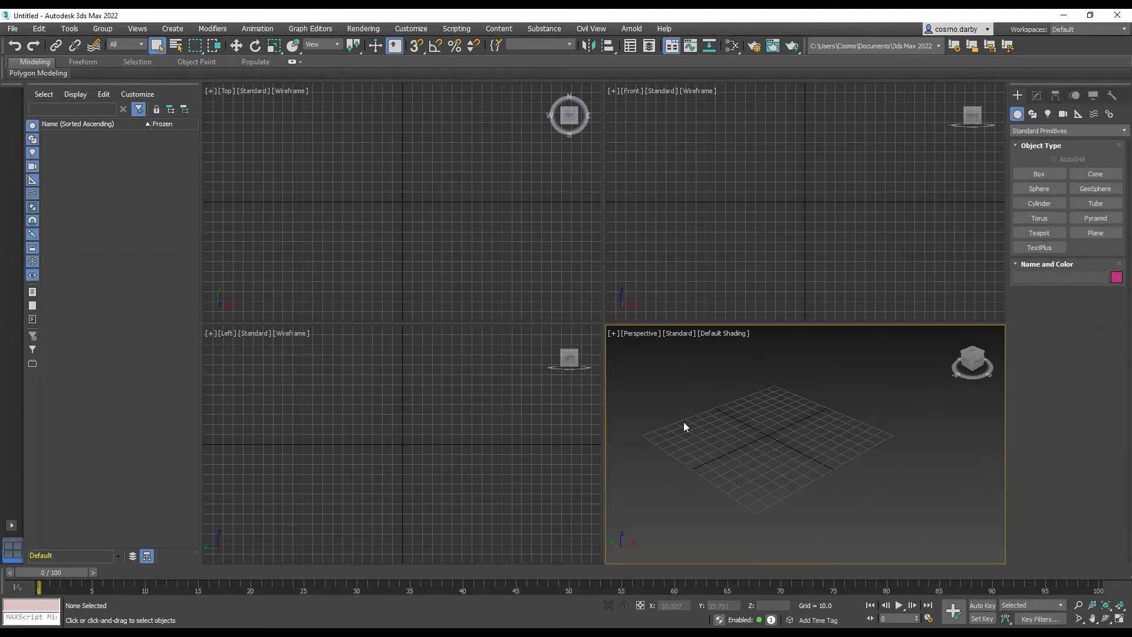
- Maximize the Perspective viewport and create a box near the grid's centre, about 46 long, 19 wide and 58 high
key("alt+w")
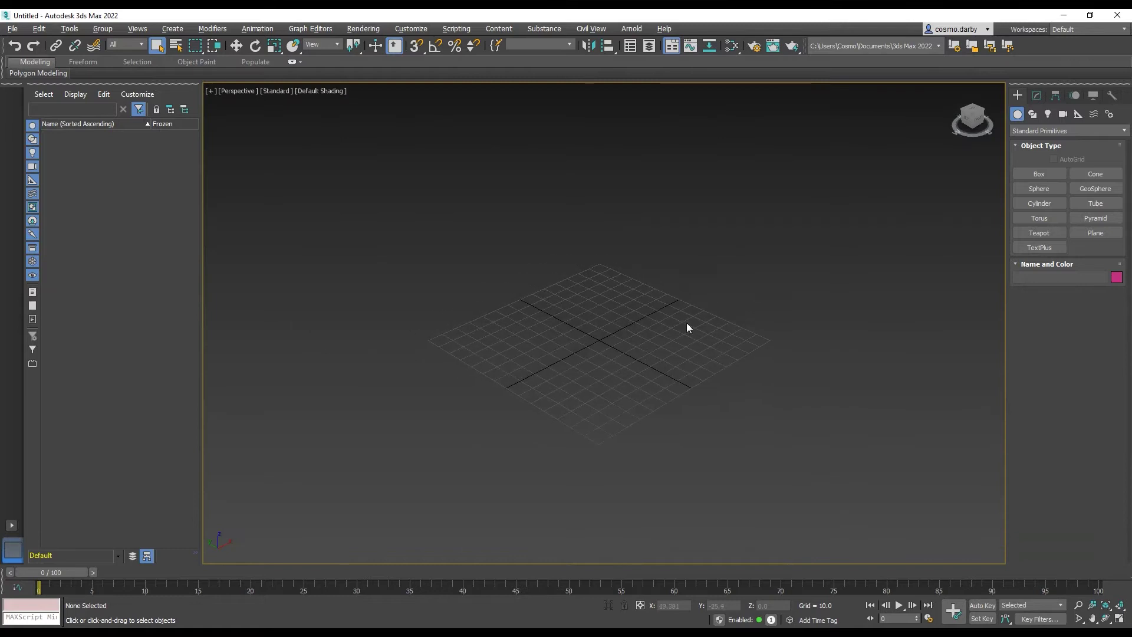
left_click(1039, 174)
left_click_drag(650, 333, 572, 317)
left_click(584, 233)
right_click(478, 352)
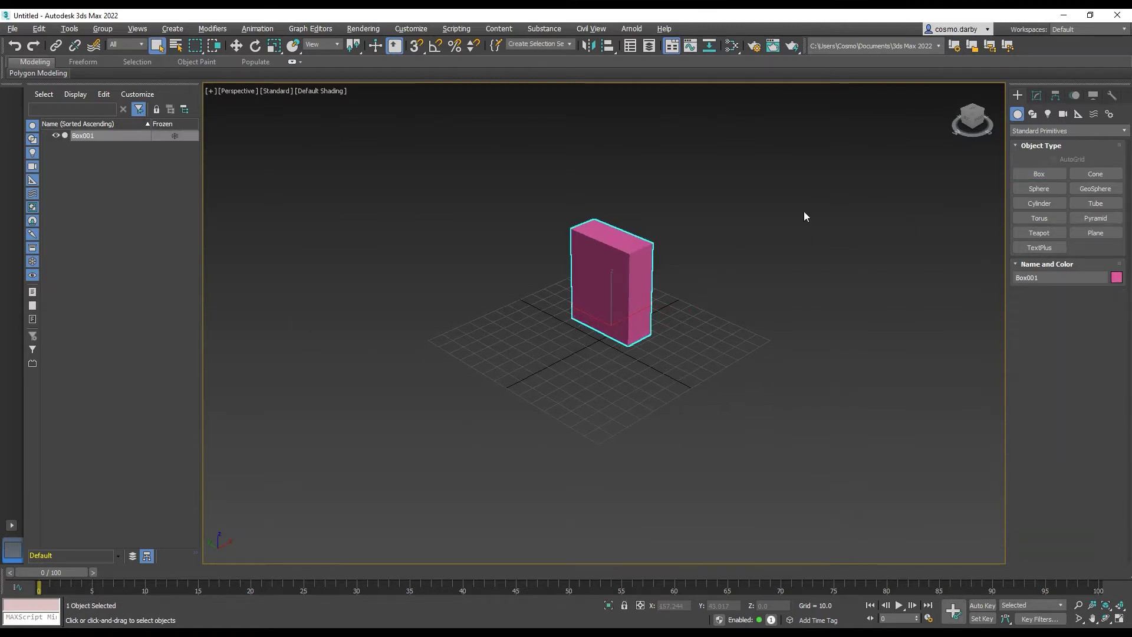
- Set the box's length, width and height to 10 each
left_click(1037, 96)
double_click(1096, 269)
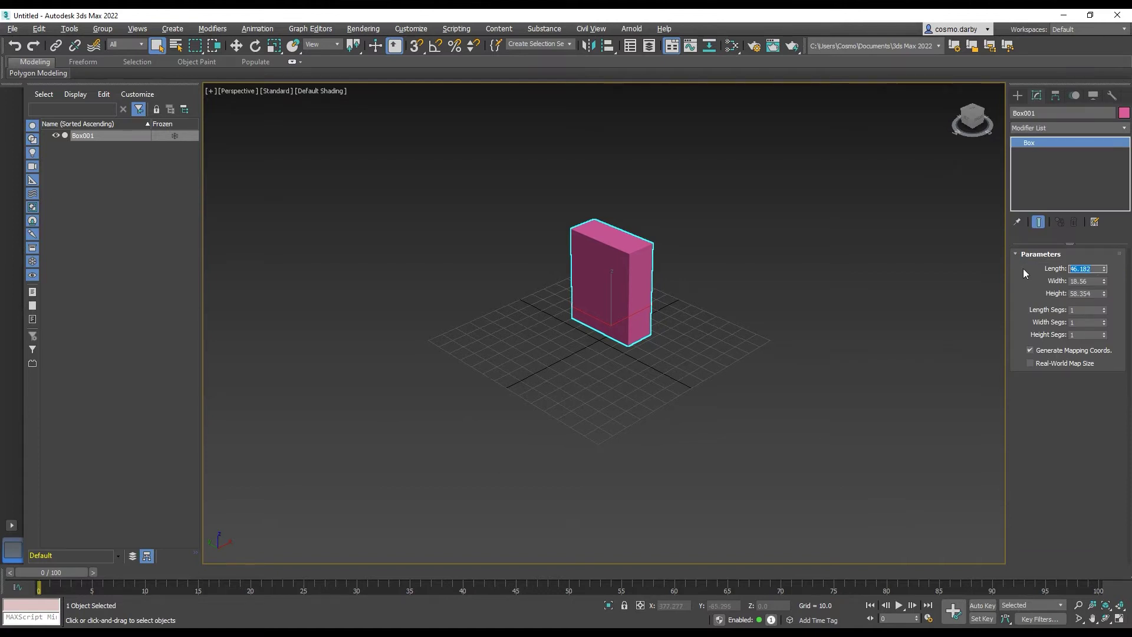
type("190")
key("Tab")
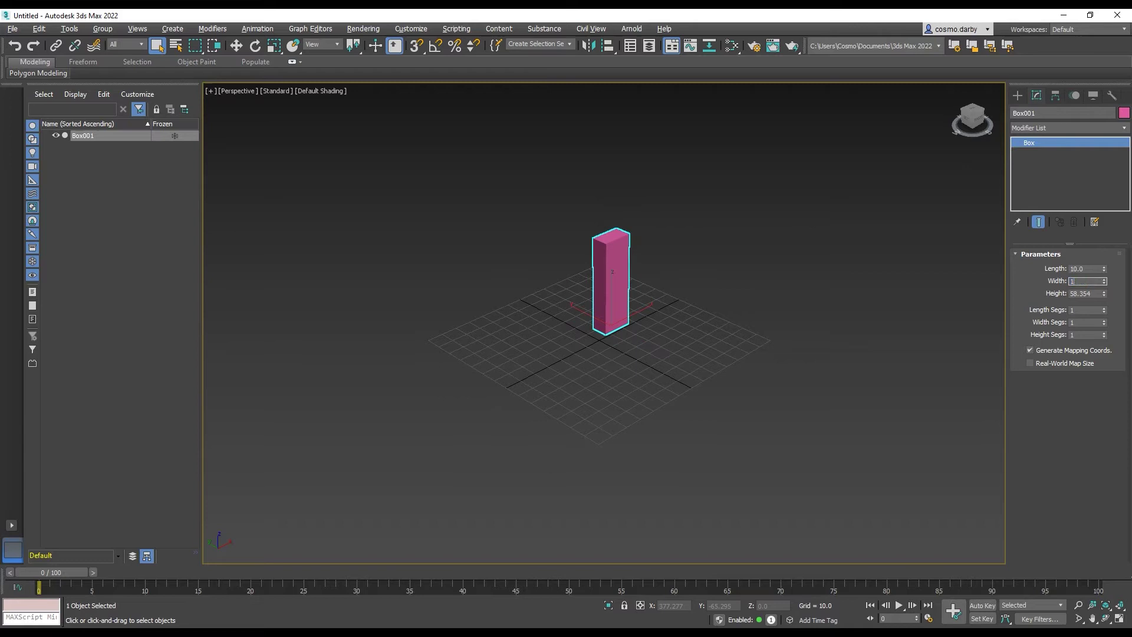
type("10")
key("Tab")
type("10")
key("Tab")
left_click_drag(710, 270, 511, 391)
- Activate the Move tool and inspect the cube's pivot location from close range and different angles
key("w")
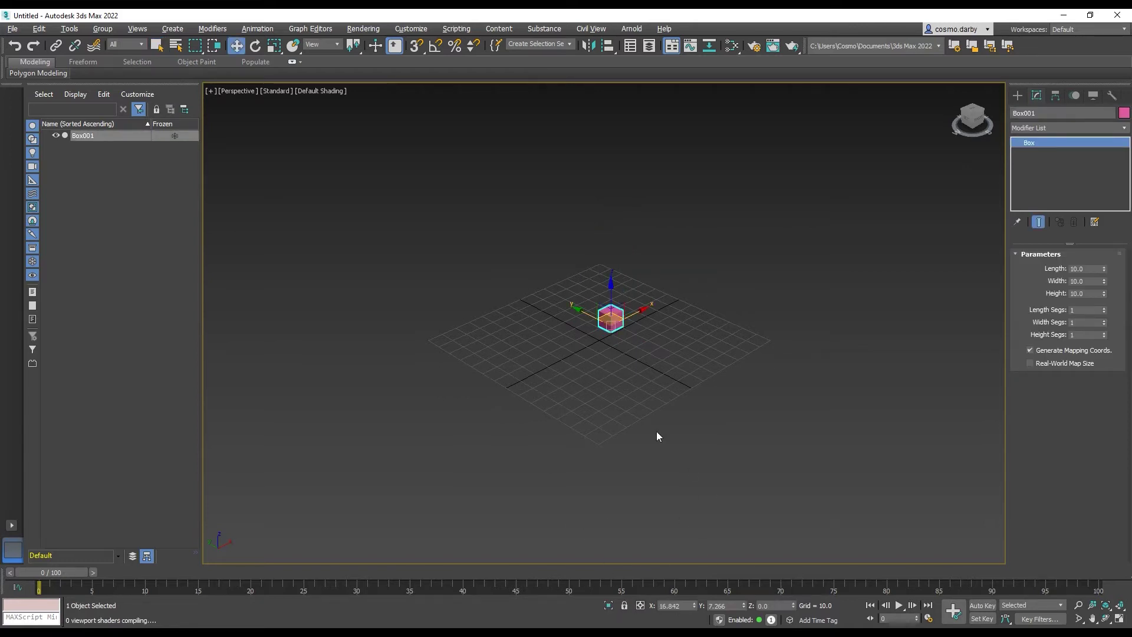
middle_click_drag(628, 352, 625, 268)
scroll(609, 353, "up", 2)
scroll(597, 334, "up", 6)
scroll(610, 327, "up", 5)
scroll(614, 301, "down", 5)
scroll(625, 274, "up", 5)
mouse_move(630, 328)
middle_mouse_down("alt")
mouse_move(620, 279)
mouse_move(622, 344)
middle_mouse_up("alt")
scroll(637, 281, "down", 3)
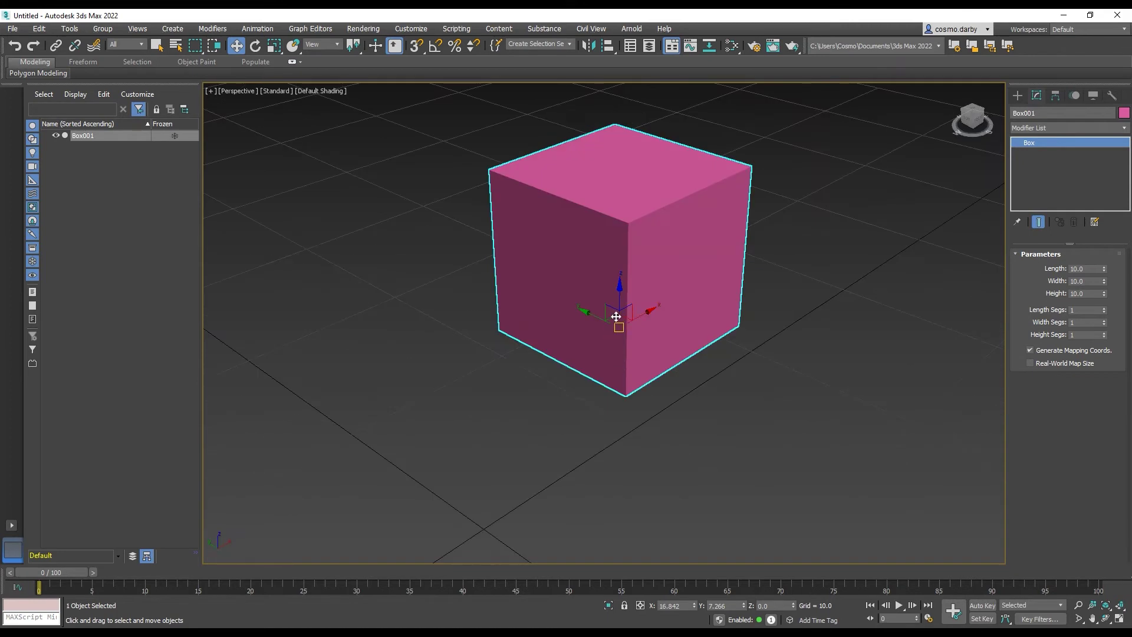
middle_click_drag(615, 317, 644, 332, "alt")
scroll(613, 324, "up", 3)
scroll(603, 330, "down", 3)
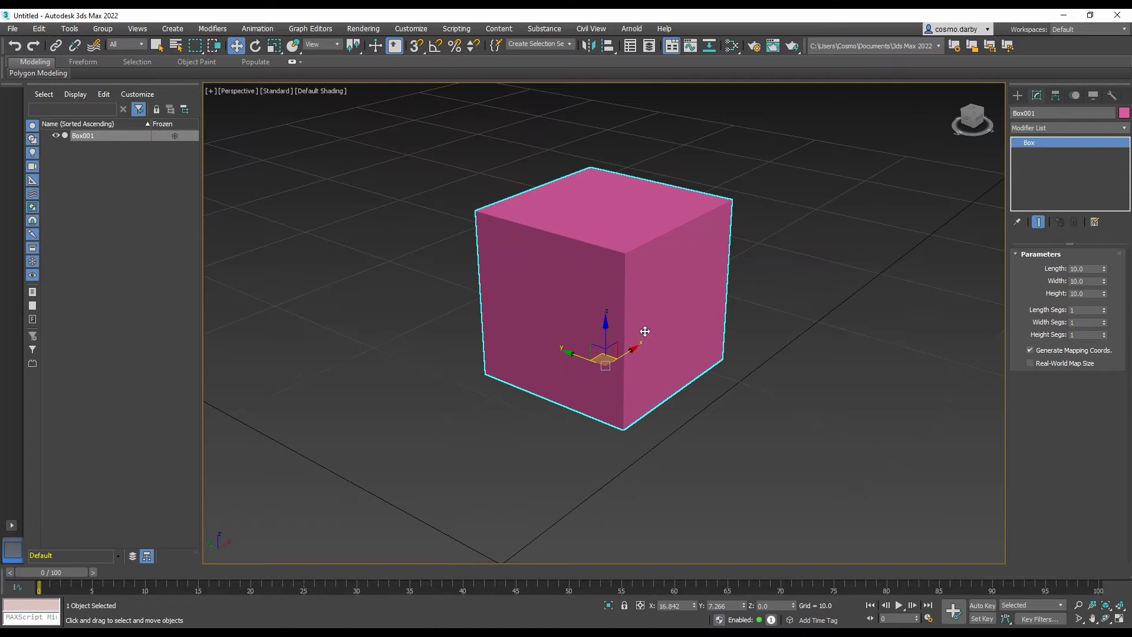
- Centre the cube's pivot to the object with Affect Pivot Only, leaving pivot editing off
left_click(1055, 96)
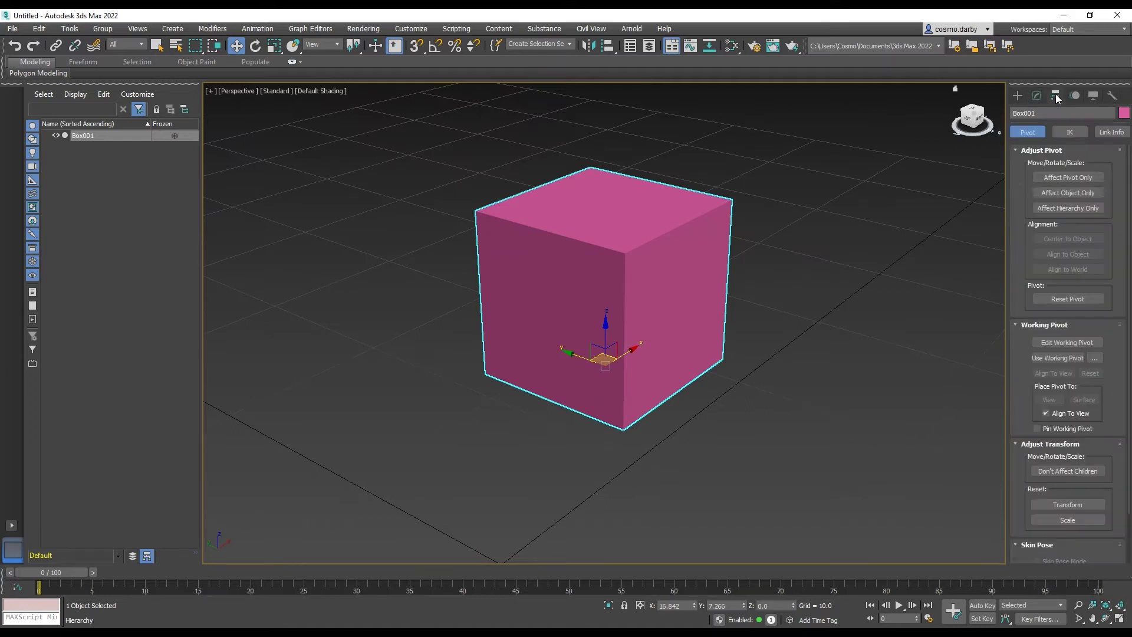
left_click(1058, 177)
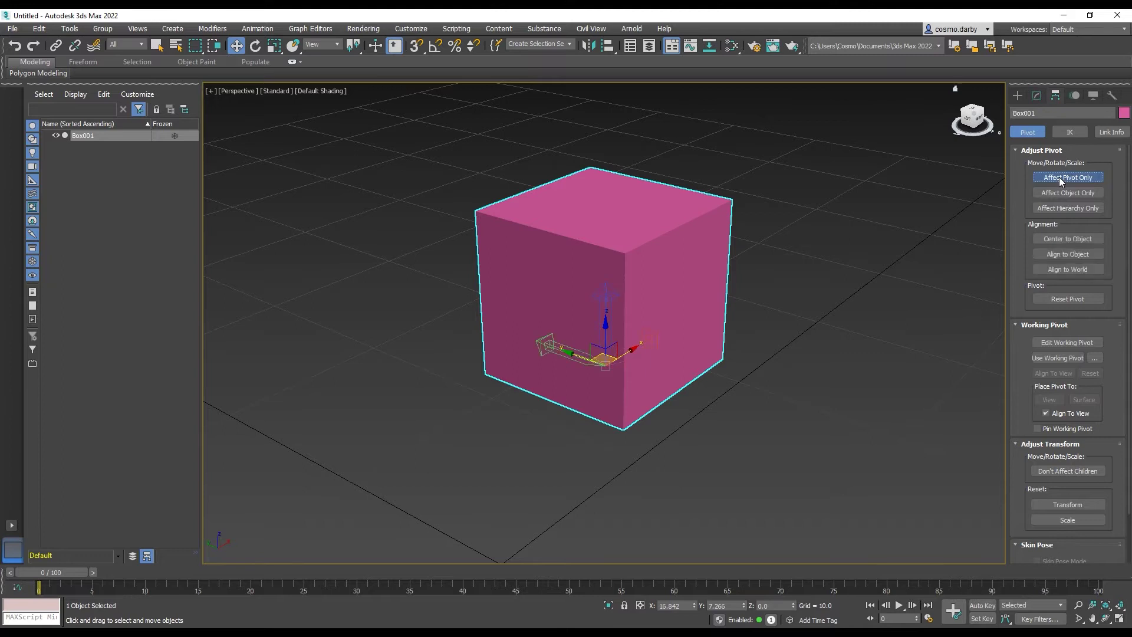
left_click(1068, 237)
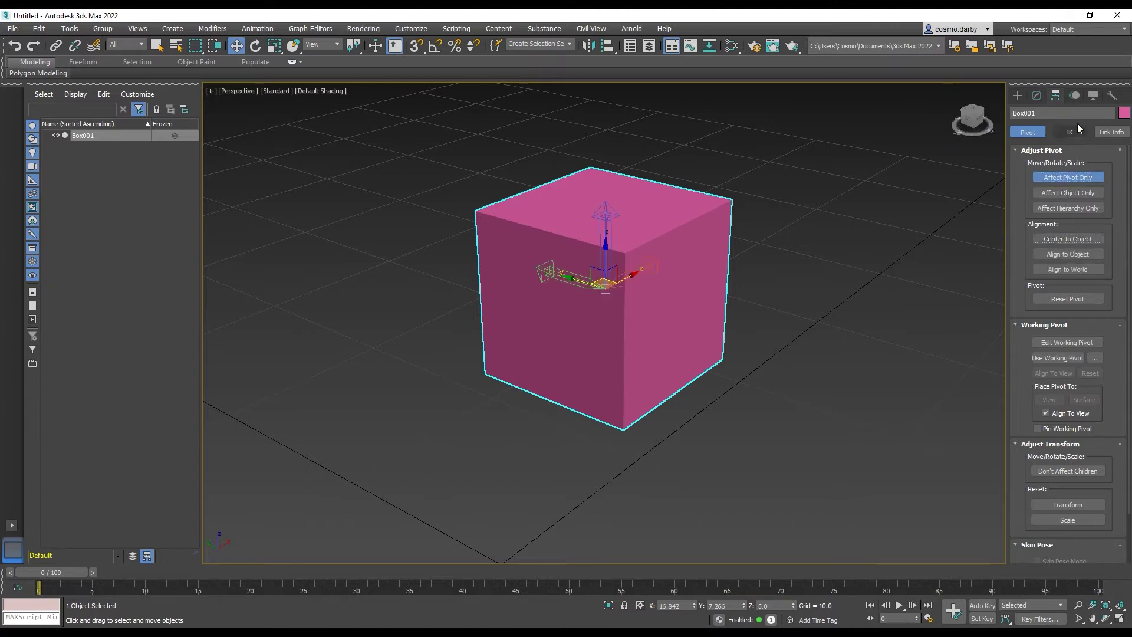
left_click(1056, 179)
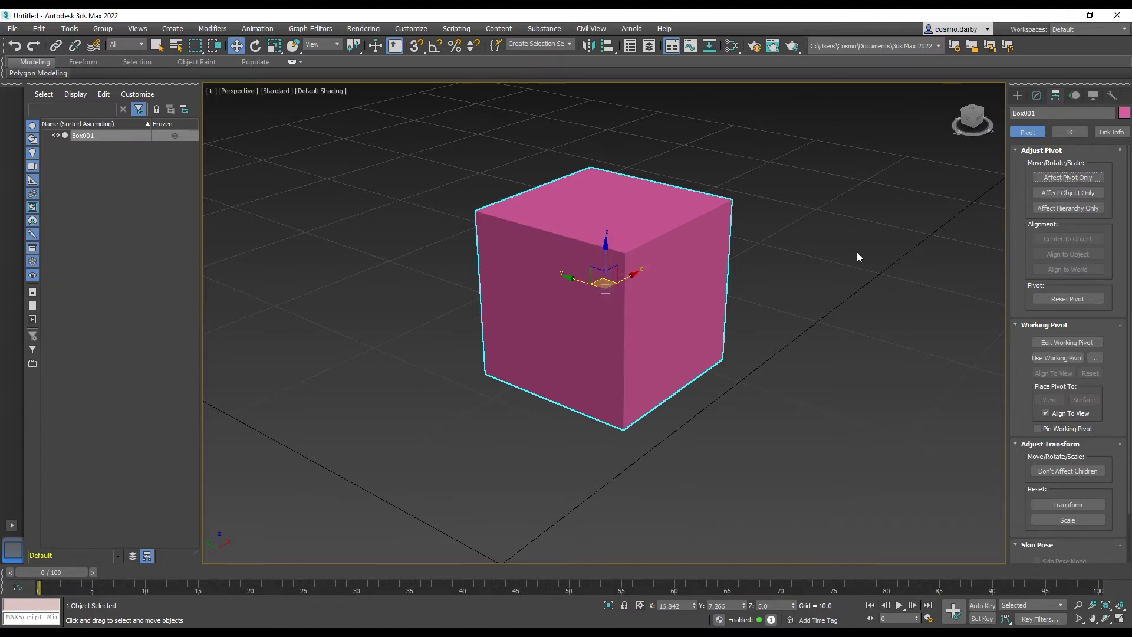
- Move the cube to the world origin by setting its X, Y and Z position to 0, and deselect it
left_click(816, 253)
left_click(669, 272)
middle_click_drag(621, 283, 610, 317, "alt")
scroll(610, 318, "down", 3)
scroll(642, 260, "down", 3)
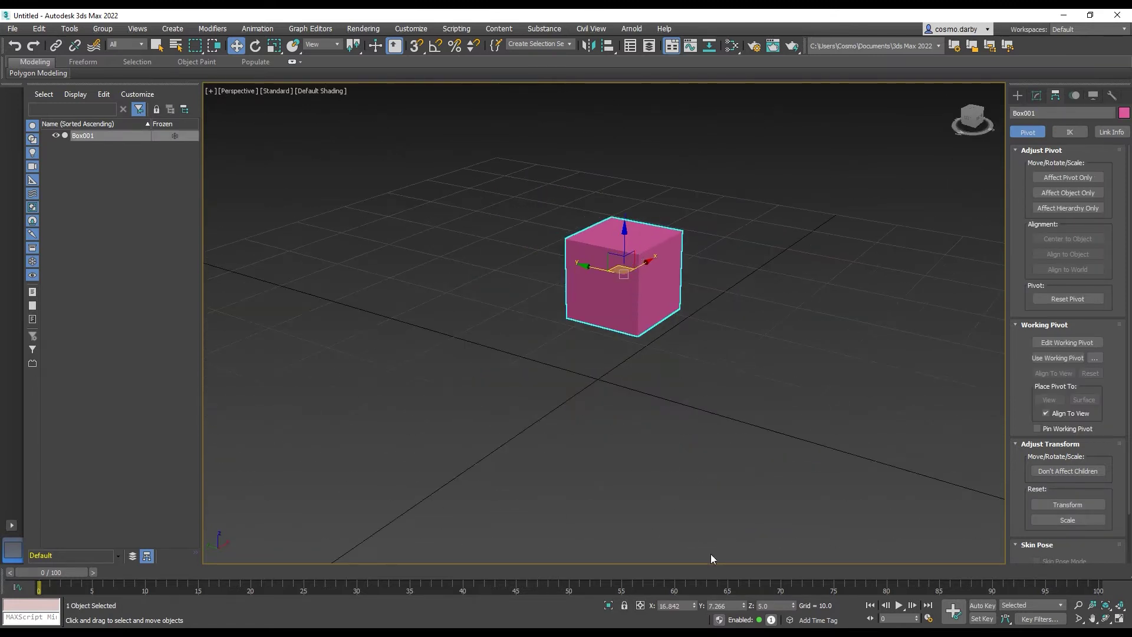
left_click(678, 606)
type("0")
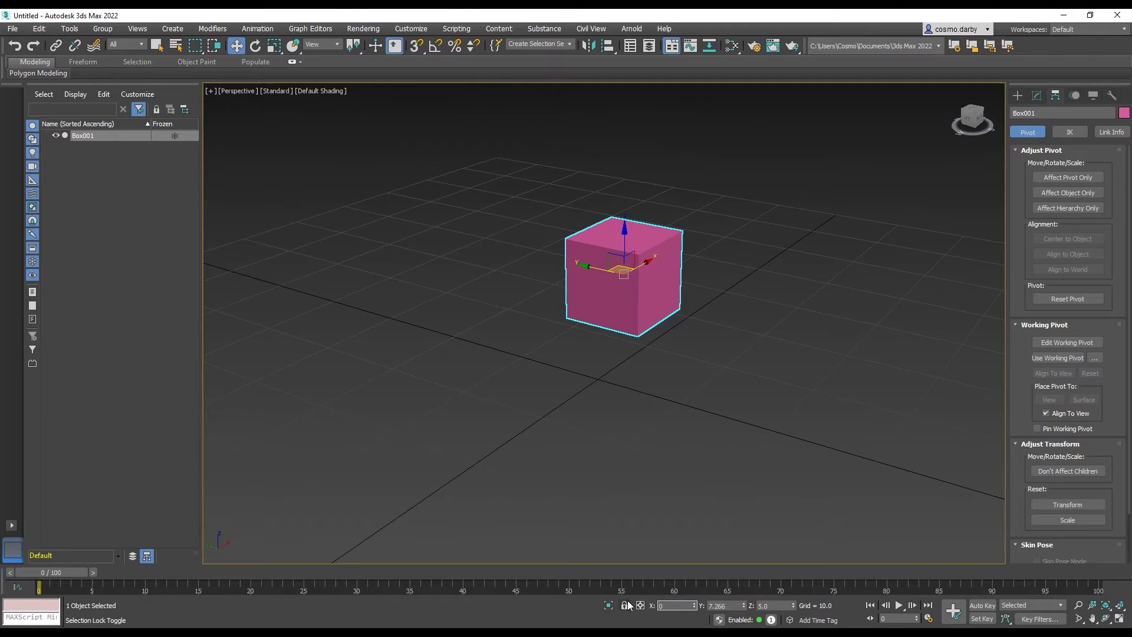
key("Tab")
type("0")
key("Tab")
type("0")
key("Tab")
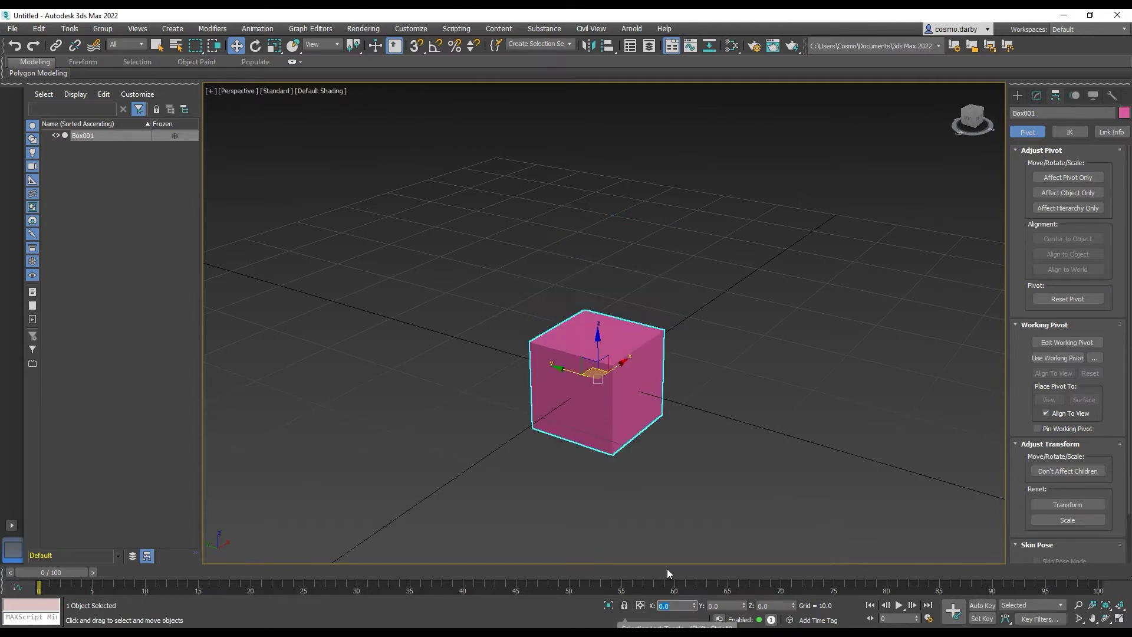
left_click(750, 468)
middle_click_drag(693, 447, 652, 369)
middle_click_drag(661, 434, 666, 458, "alt")
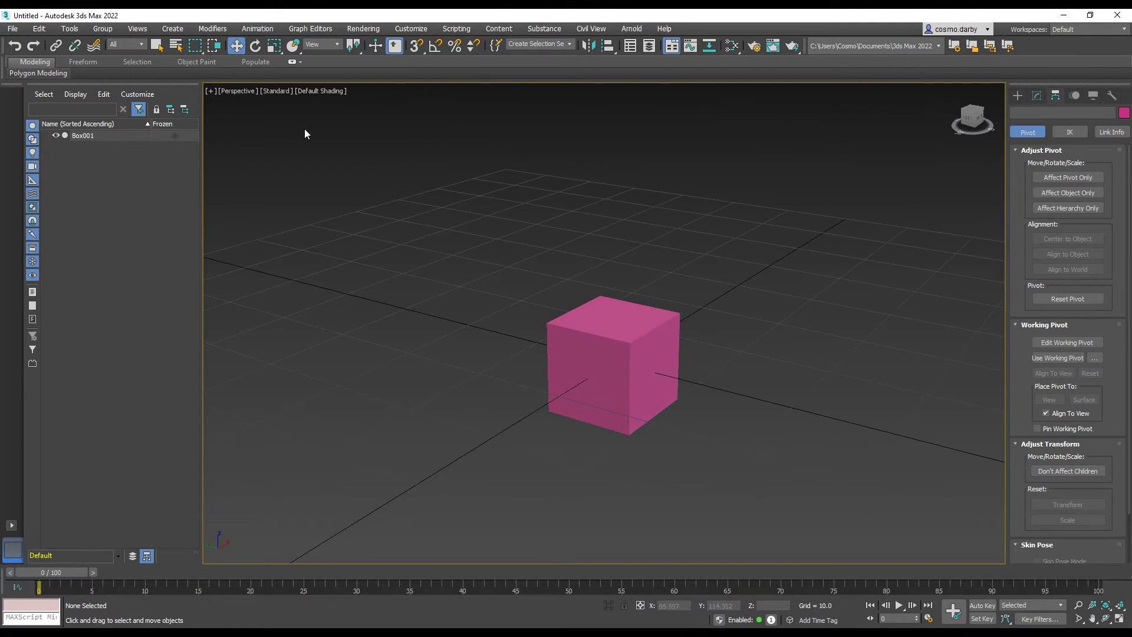
- Open the Move Transform Type-In dialog to view its absolute and offset coordinates, and close it
key("F12")
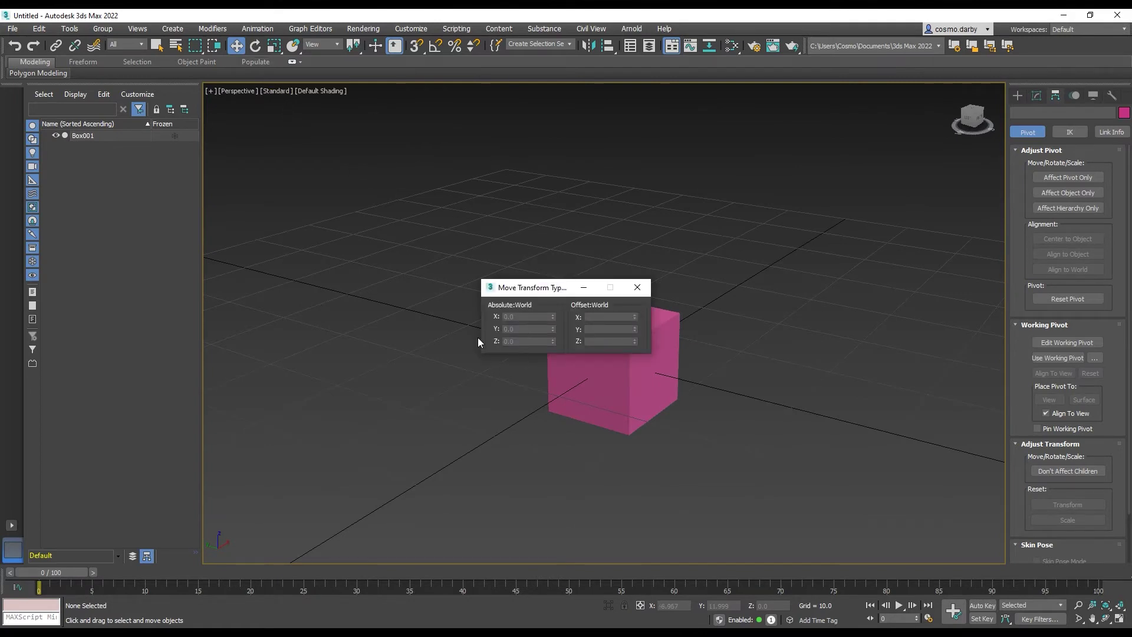
left_click(629, 288)
left_click(624, 328)
middle_click_drag(623, 327, 720, 341, "alt")
left_click(720, 338)
- Switch the viewport to the Top view with the cube and its surrounding grid in sight
scroll(632, 340, "down", 10)
middle_click_drag(635, 356, 632, 384, "alt")
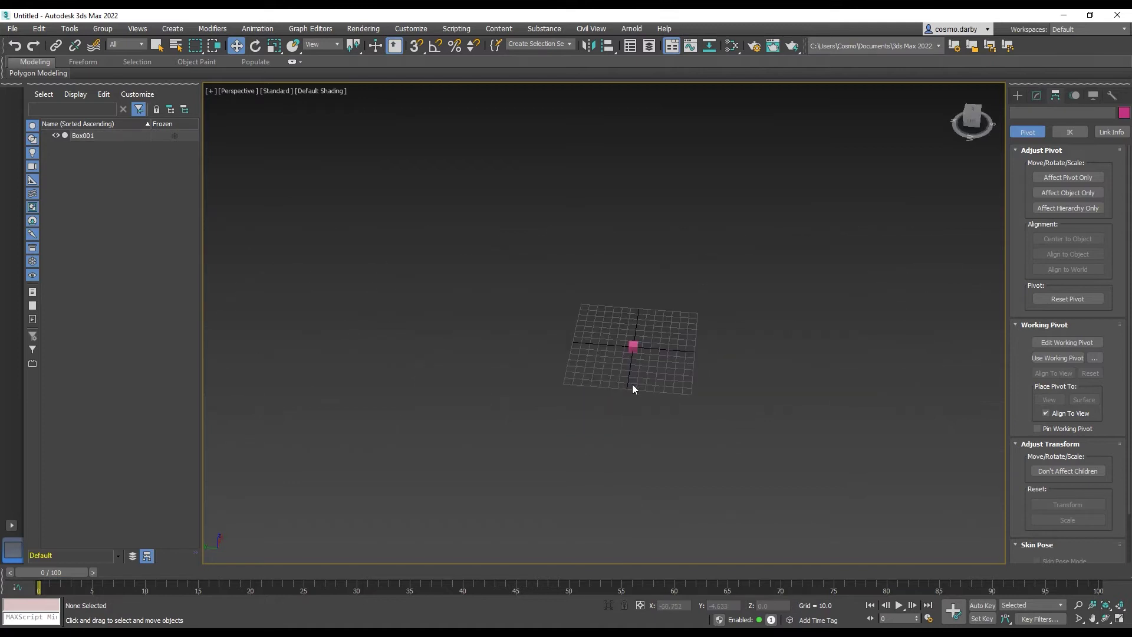
key("t")
key("shift+z")
key("shift+z")
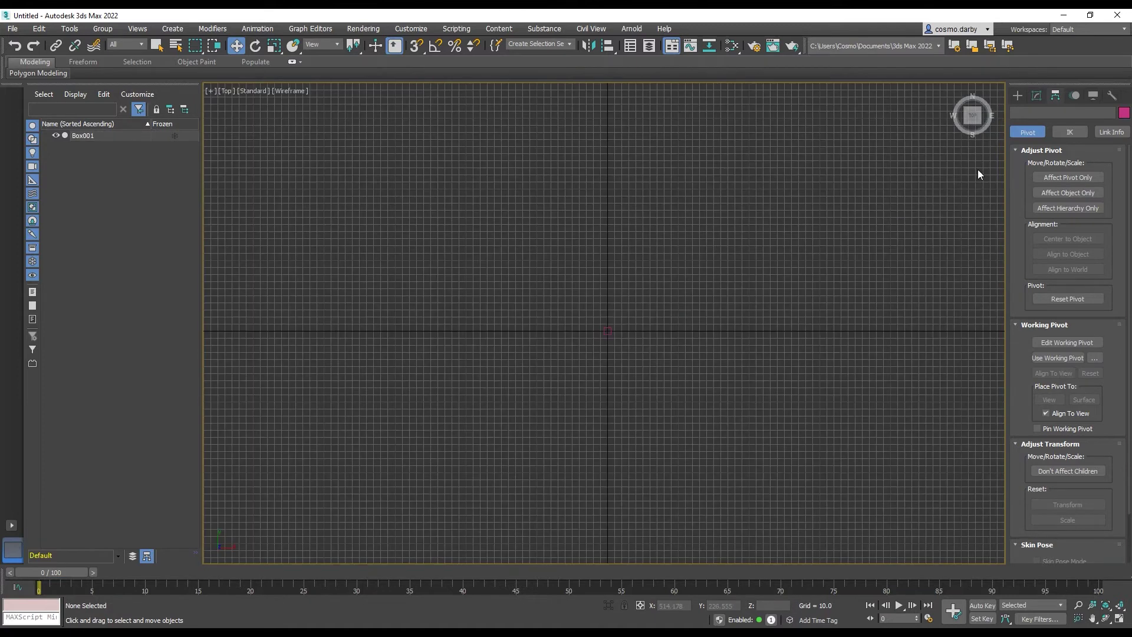
- Turn on Grid Points snapping and create a target camera at X 80, Y -60, with its target at X 80, Y 70
left_click(1017, 95)
left_click(1063, 114)
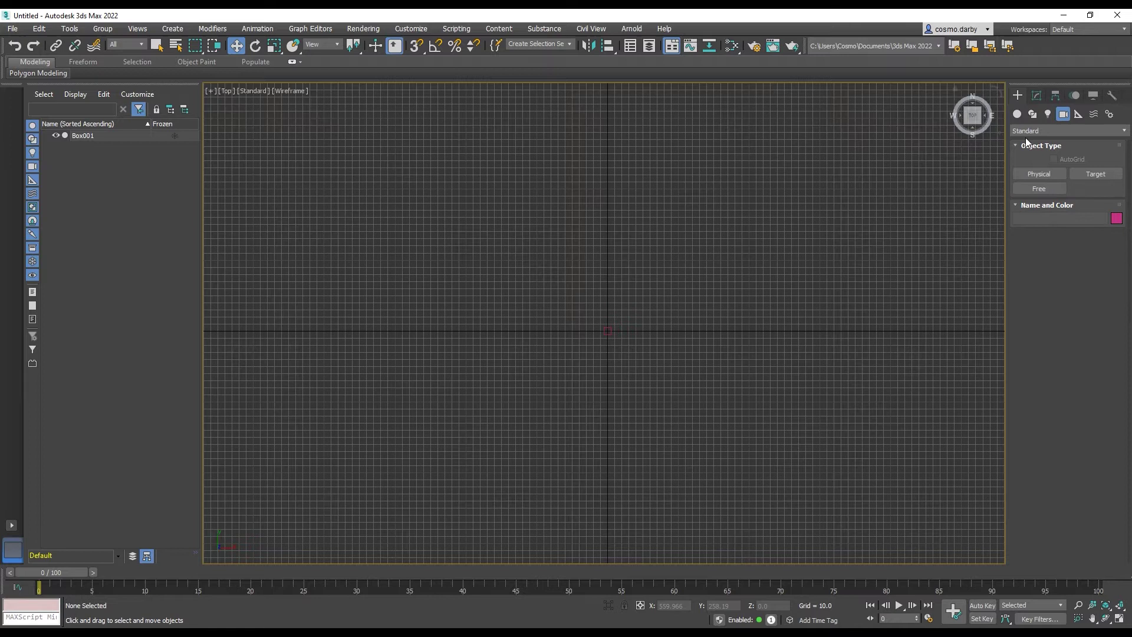
left_click(1074, 175)
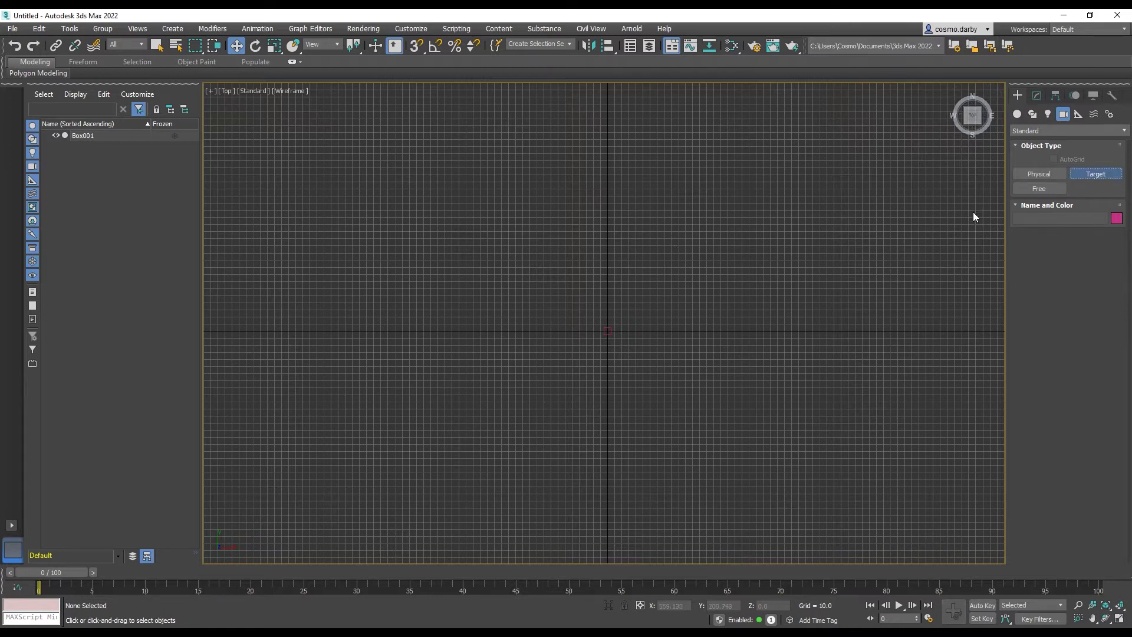
middle_click_drag(733, 310, 720, 316)
left_click(418, 46)
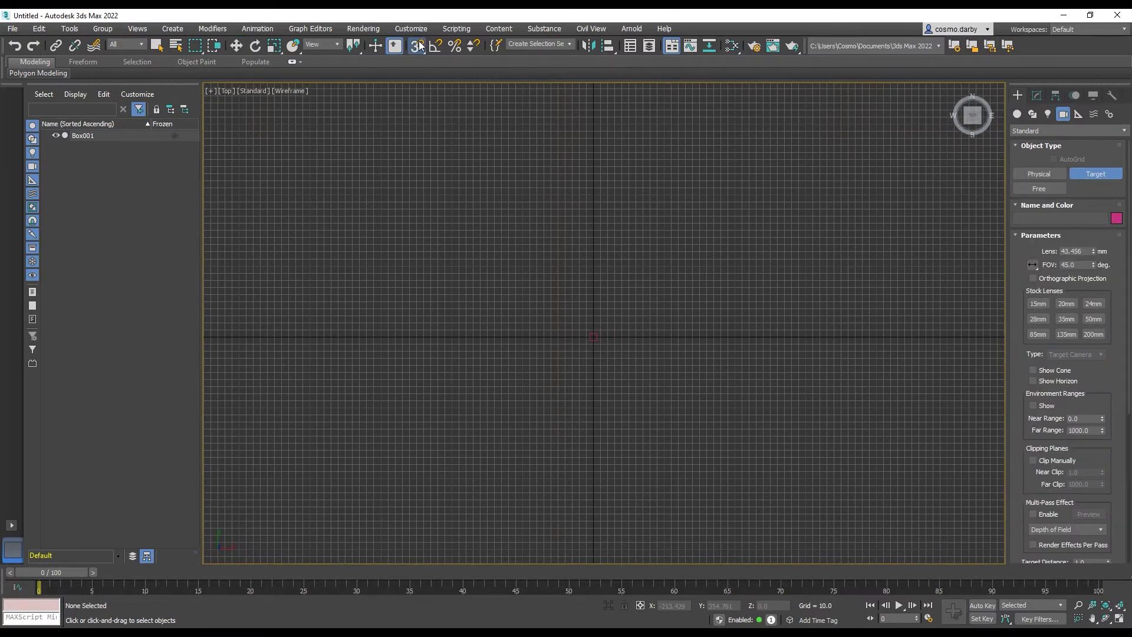
right_click(417, 46)
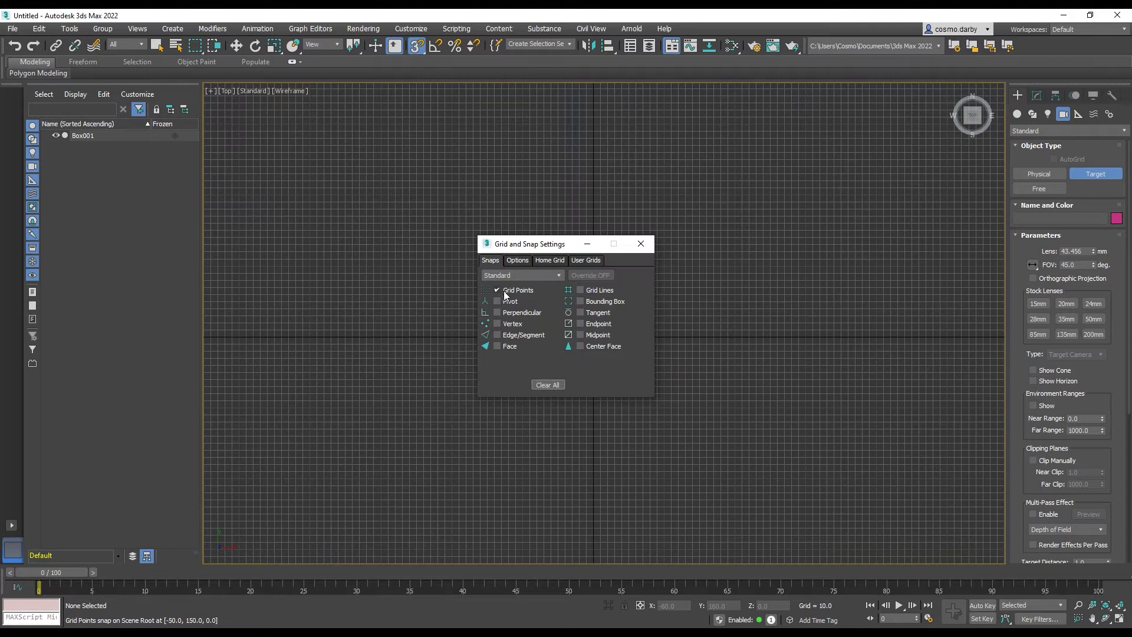
left_click(640, 243)
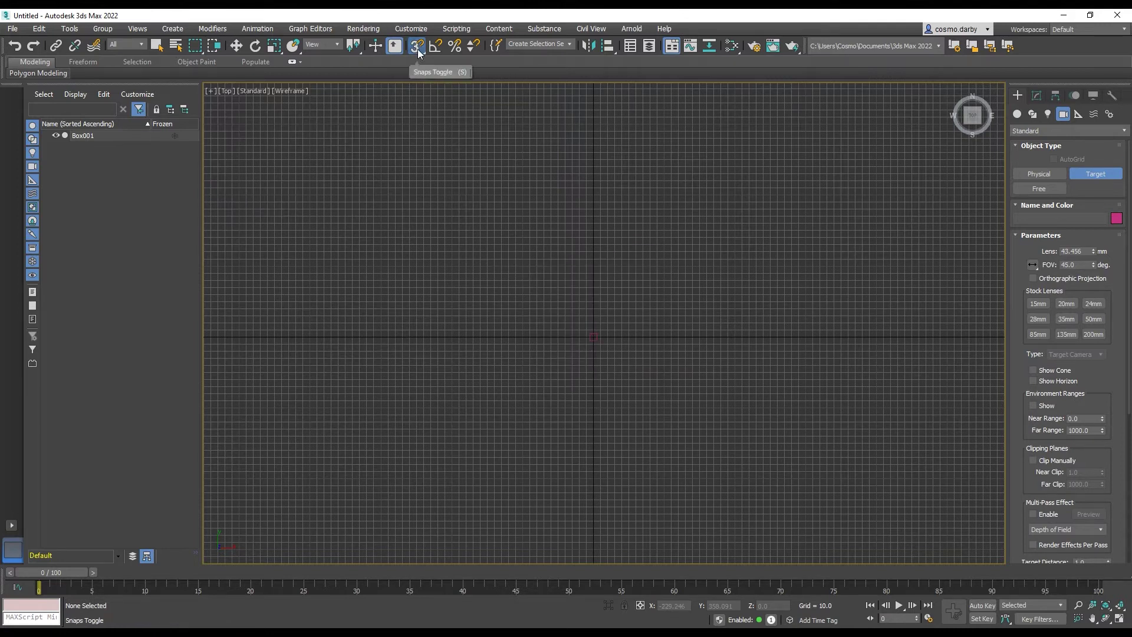
left_click_drag(649, 376, 647, 306)
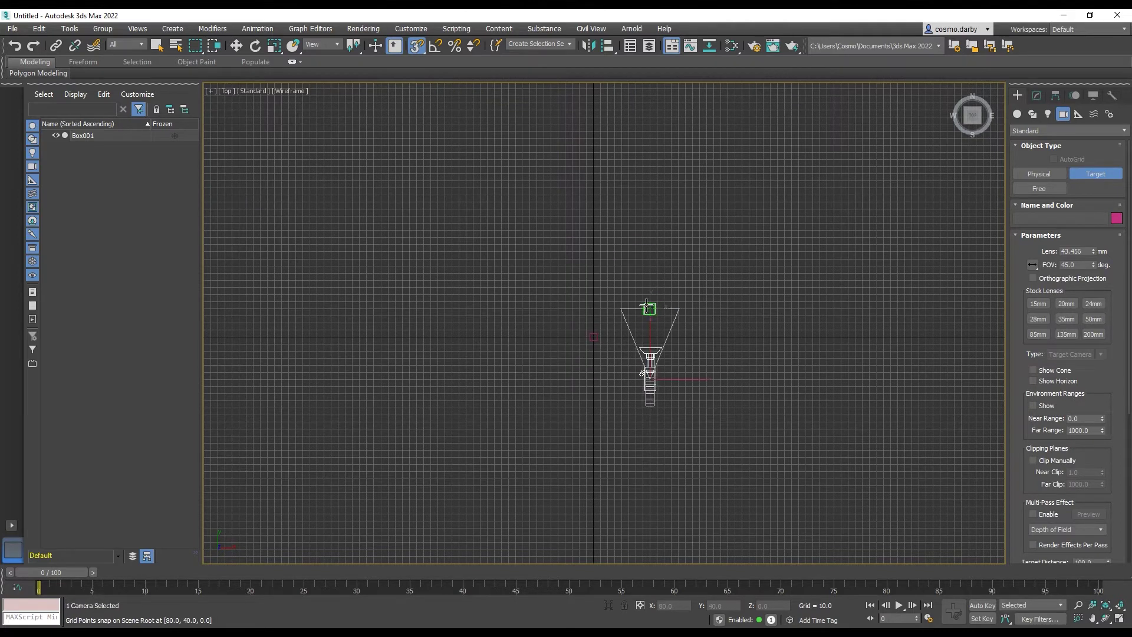
scroll(656, 319, "up", 4)
key("w")
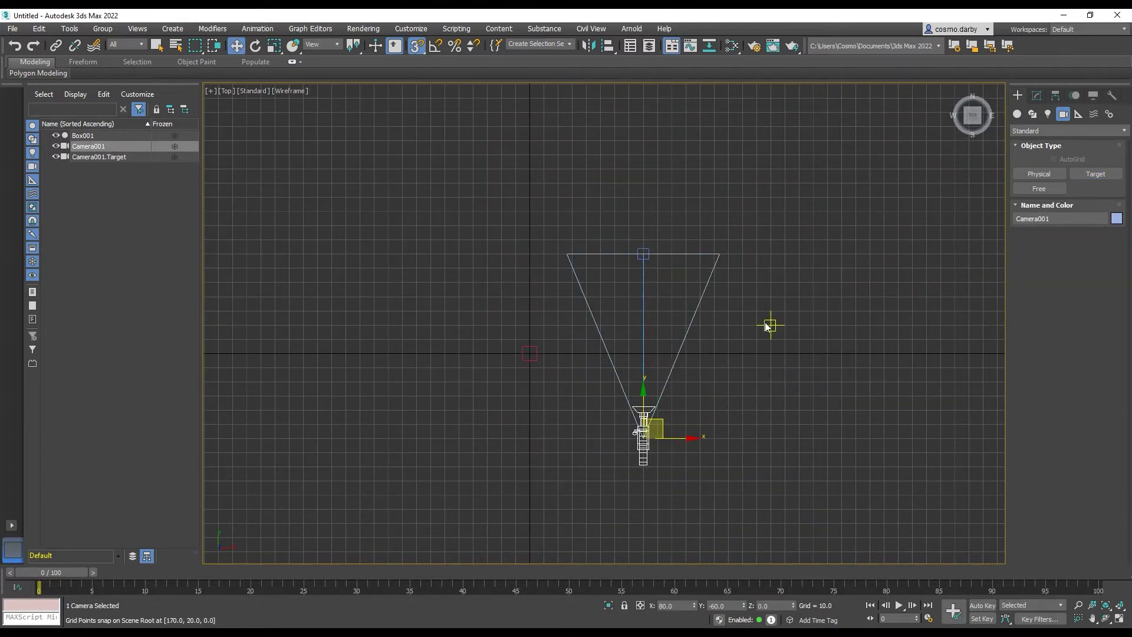
- Select the camera's target and turn off snapping
left_click(643, 254)
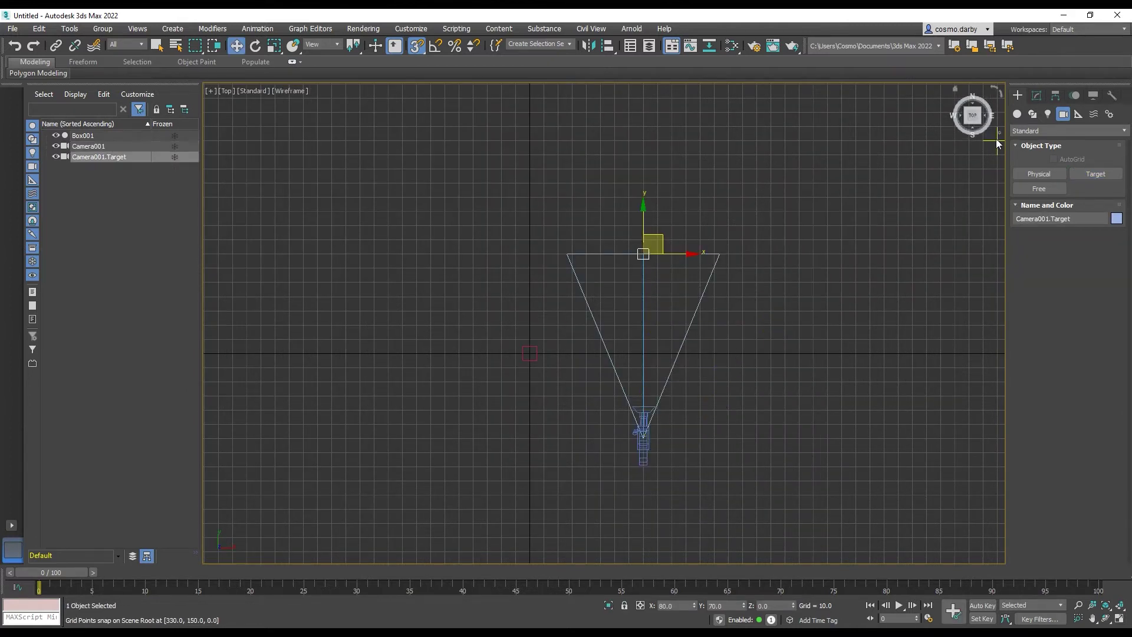
left_click(1038, 96)
left_click(679, 219)
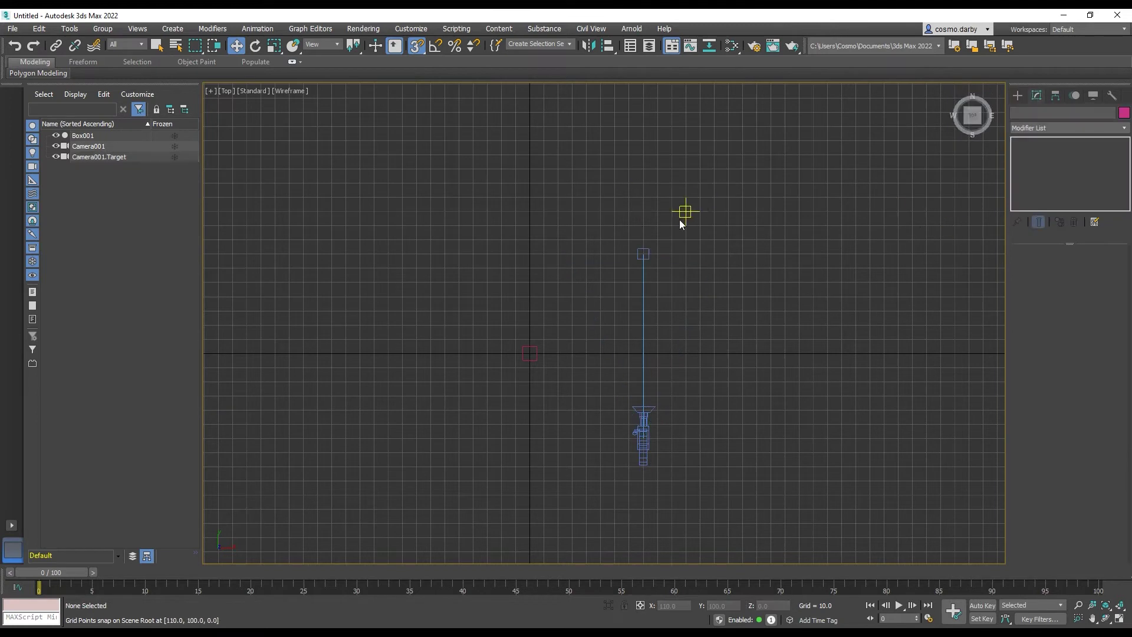
left_click(649, 247)
key("s")
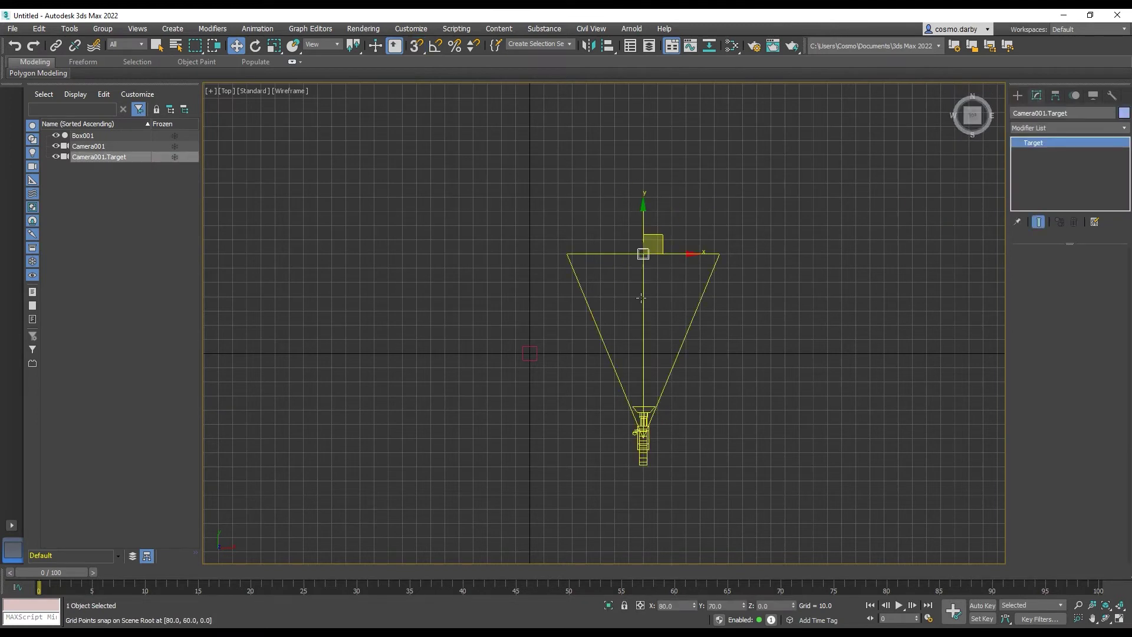
- Place the camera target at the world origin using the Move Transform Type-In, with absolute X and Y set to 0
middle_click_drag(641, 298, 726, 217, "alt")
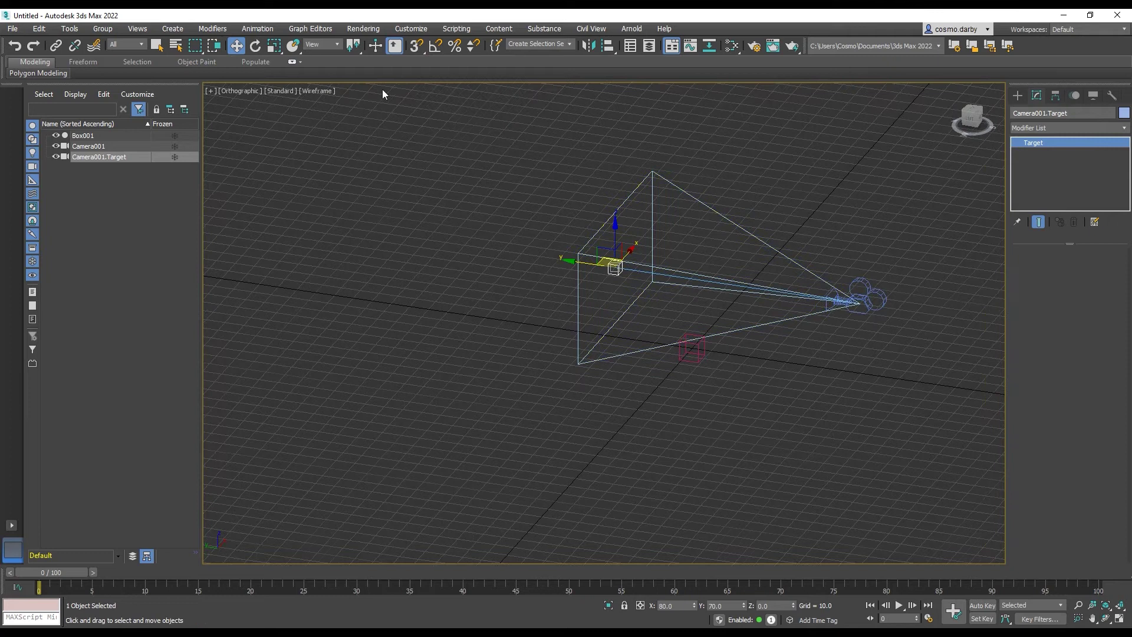
right_click(231, 49)
left_click_drag(523, 288, 334, 214)
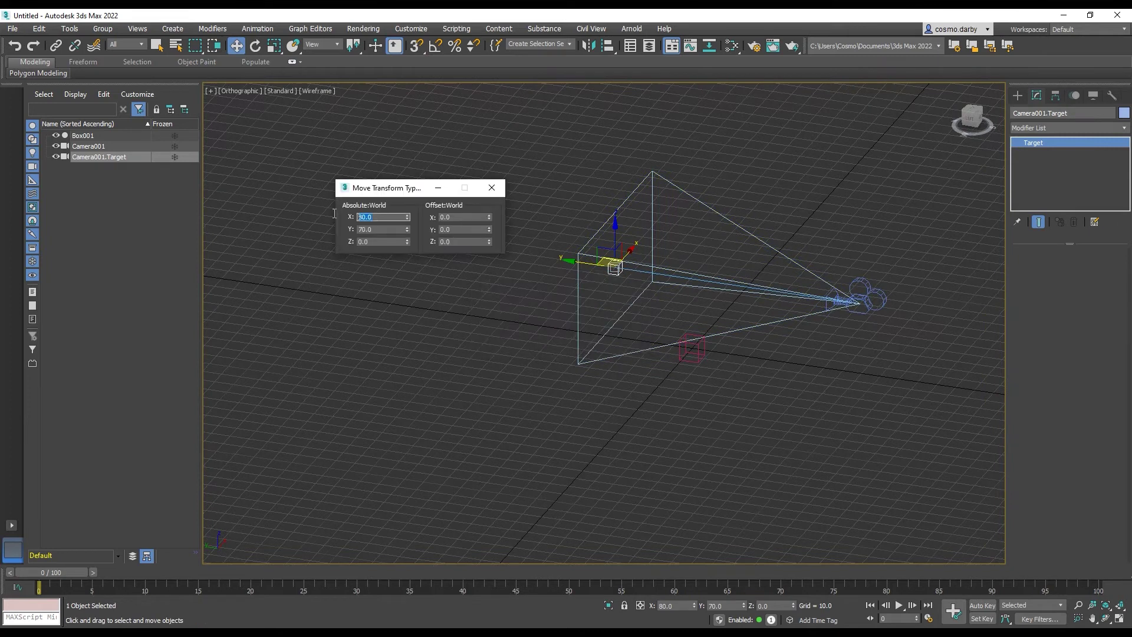
type("0")
key("Tab")
type("0")
key("Tab")
key("Tab")
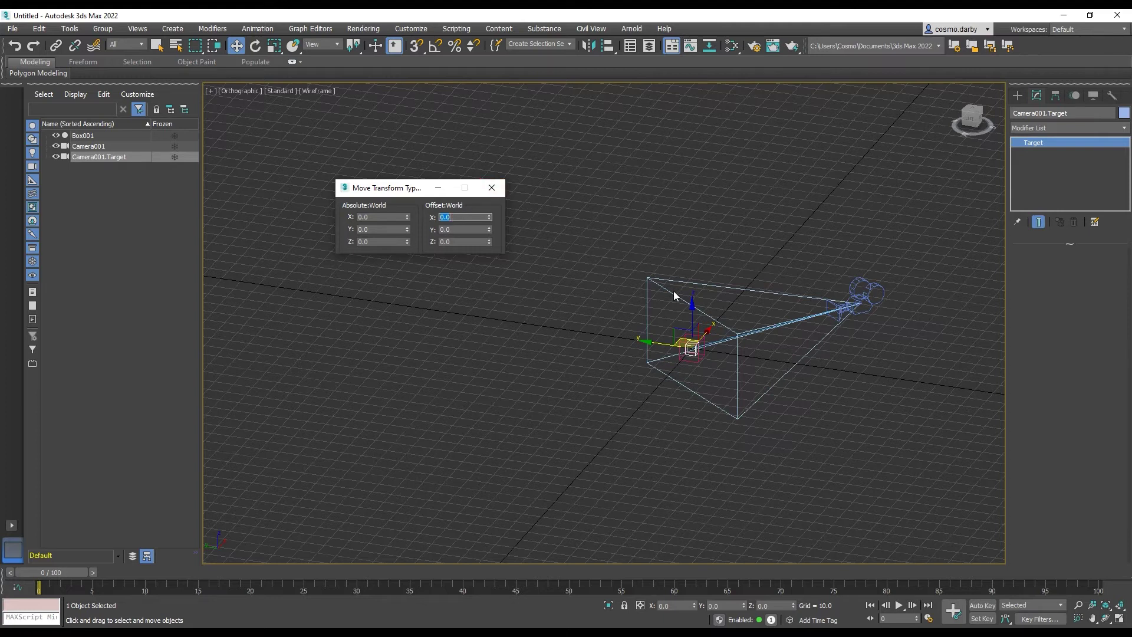
scroll(689, 335, "up", 5)
scroll(704, 389, "up", 2)
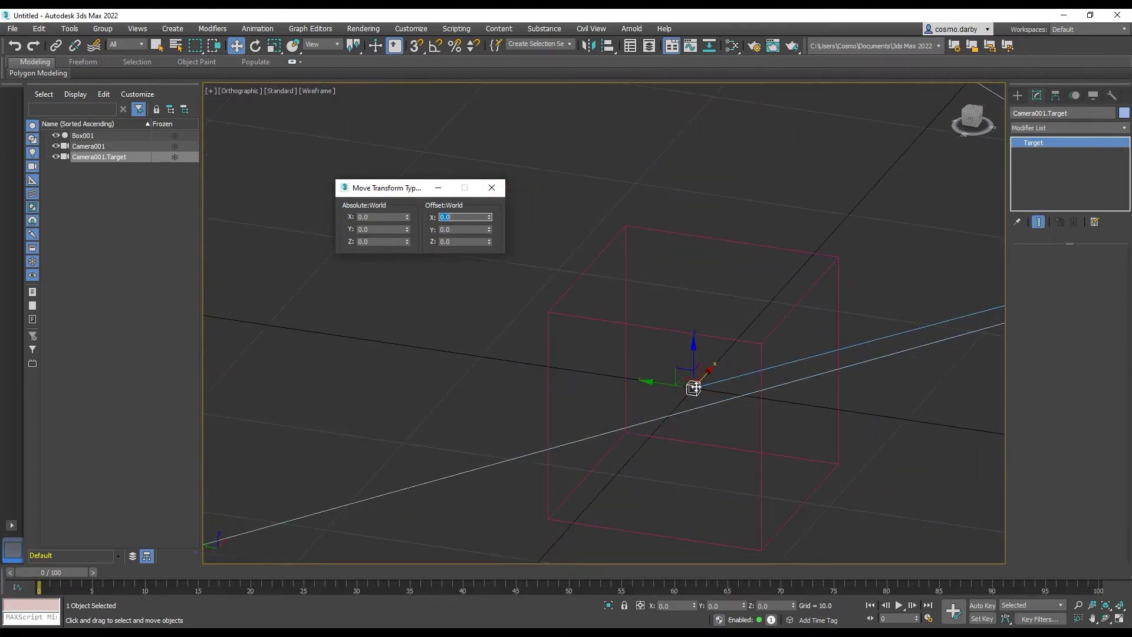
scroll(674, 385, "down", 5)
mouse_move(674, 385)
middle_mouse_down("alt")
mouse_move(689, 388)
mouse_move(632, 360)
mouse_move(689, 372)
middle_mouse_up("alt")
scroll(689, 388, "down", 3)
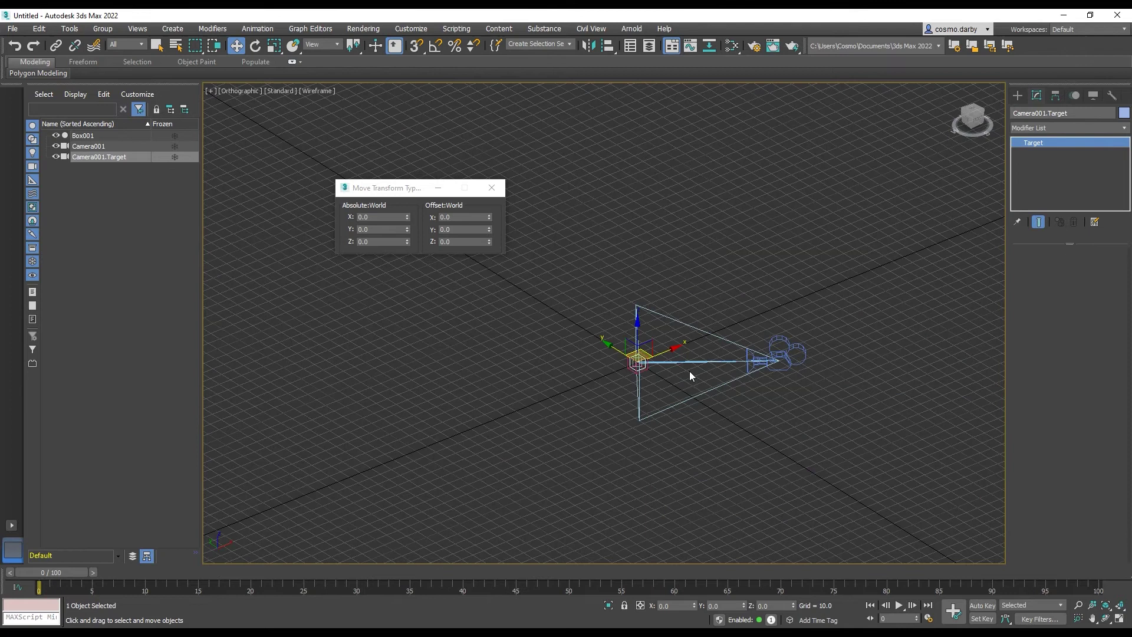
scroll(695, 367, "up", 2)
left_click(484, 194)
- Position the camera at X 45, Y 45, Z 45, leaving its target at the cube
left_click(780, 288)
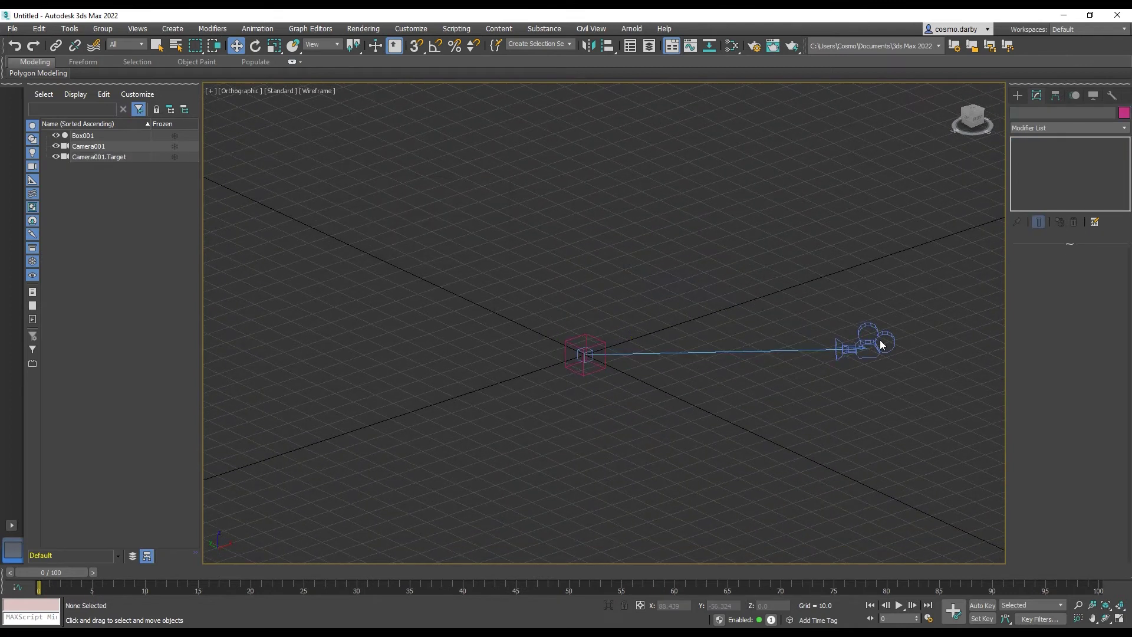
left_click(857, 336)
double_click(669, 606)
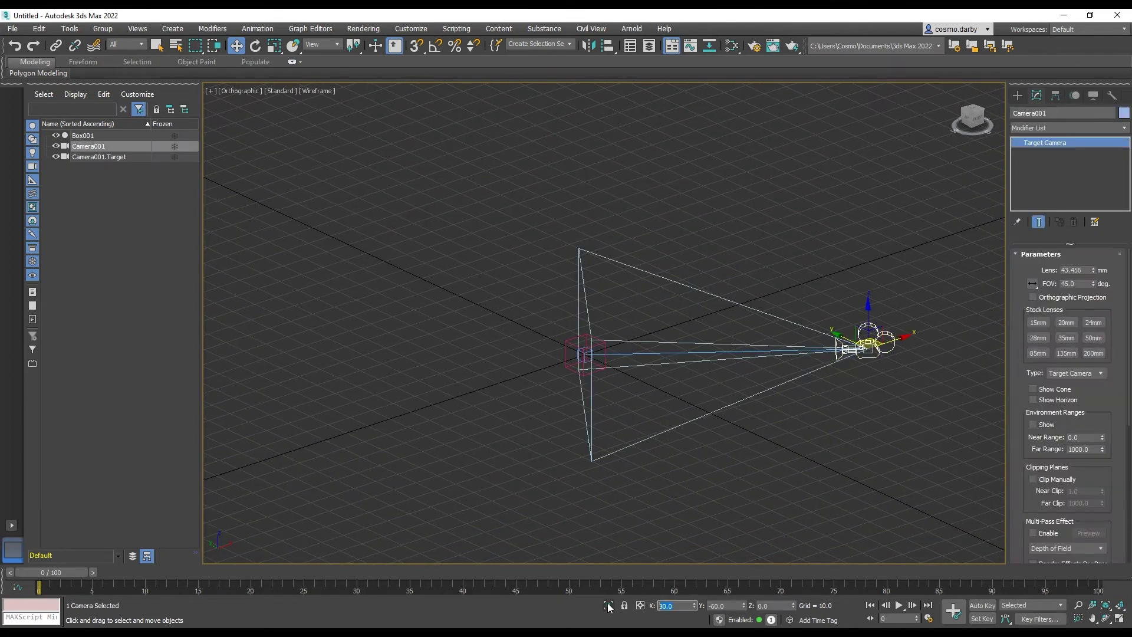
type("45")
key("Tab")
type("45")
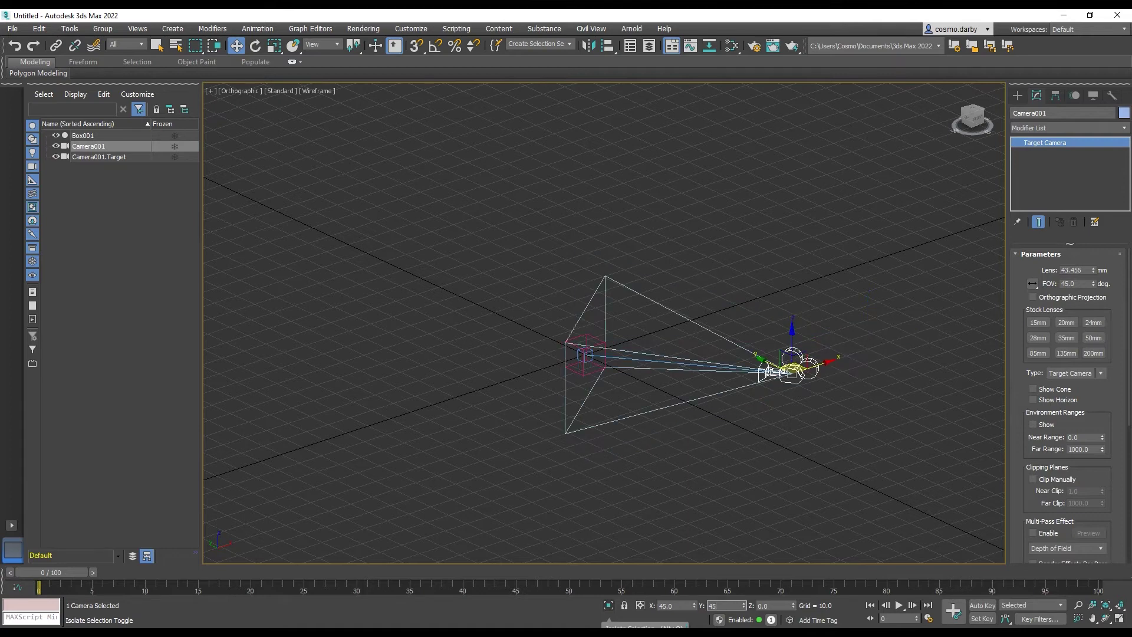
key("Tab")
type("45")
key("Return")
middle_click_drag(661, 423, 680, 281, "alt")
mouse_move(591, 336)
middle_mouse_down("alt")
mouse_move(586, 372)
mouse_move(556, 343)
mouse_move(591, 334)
mouse_move(583, 353)
middle_mouse_up("alt")
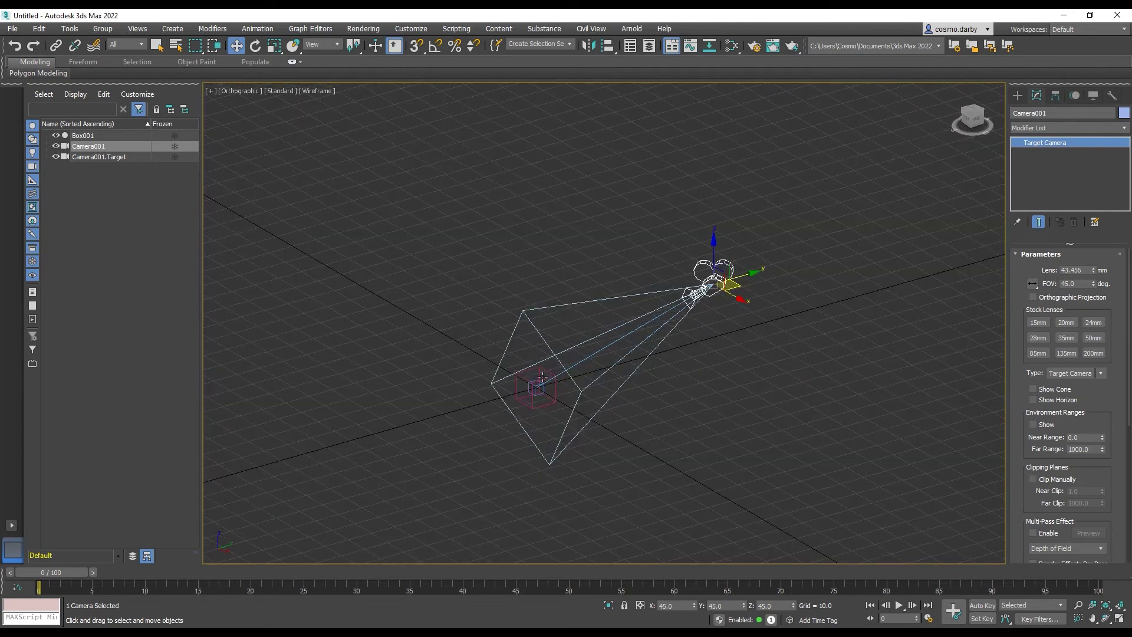
- Turn on Orthographic Projection for the camera and display the viewport with Default Shading
left_click(737, 267)
left_click(731, 270)
left_click(826, 309)
left_click(309, 91)
left_click(323, 101)
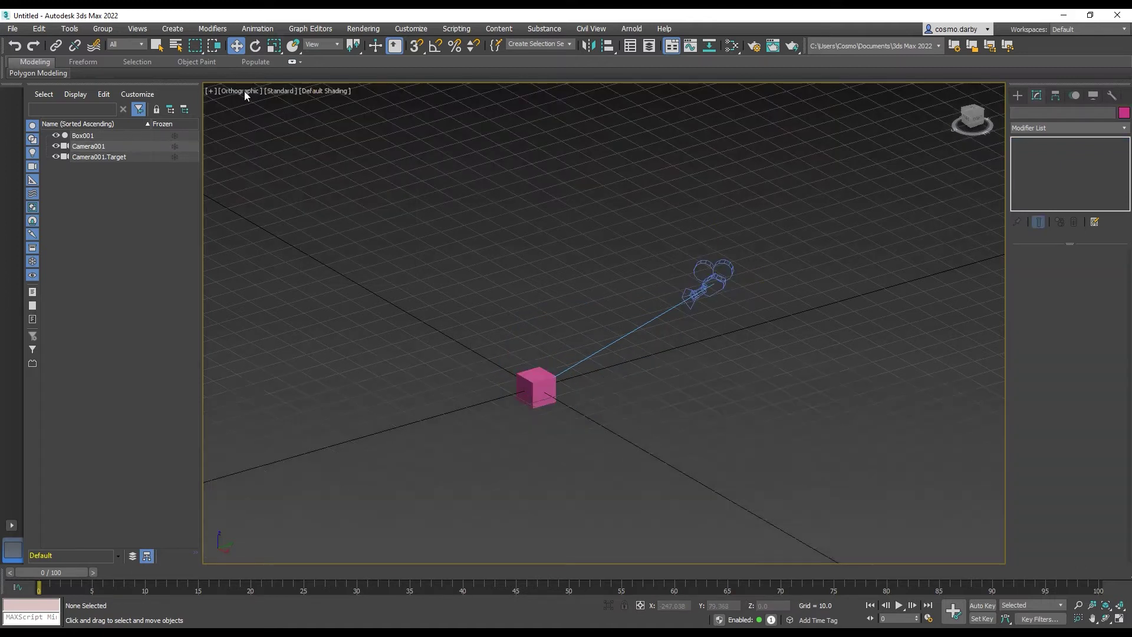
- Rename Camera001 as OrthographicCamera
left_click(239, 92)
mouse_move(354, 104)
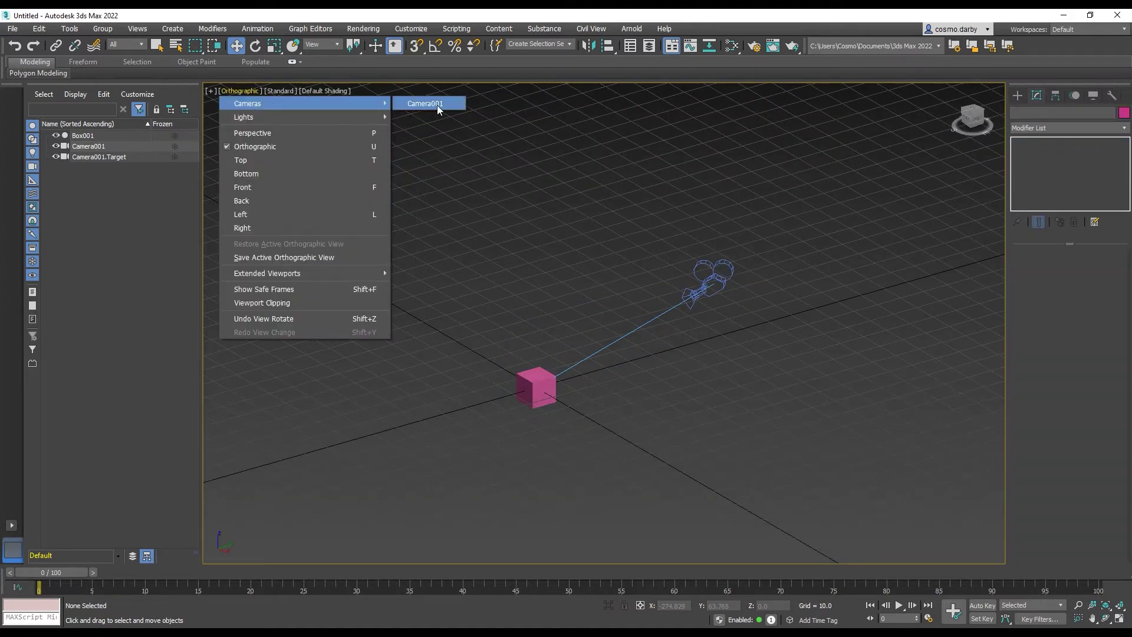
left_click(87, 147)
left_click(94, 149)
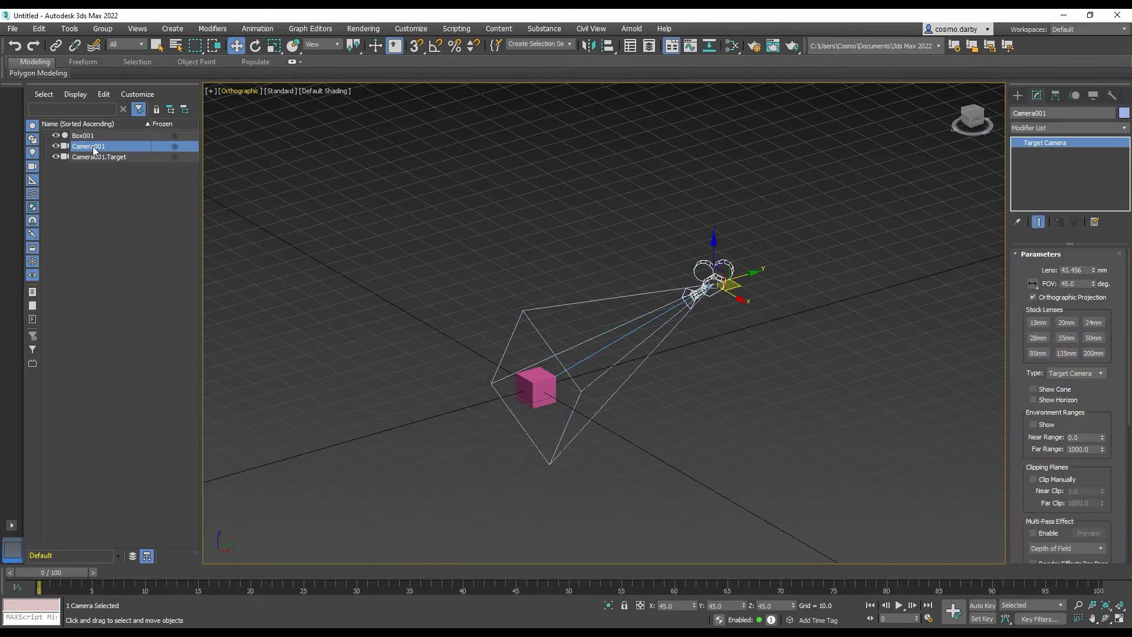
left_click(93, 148)
type("Orthographic")
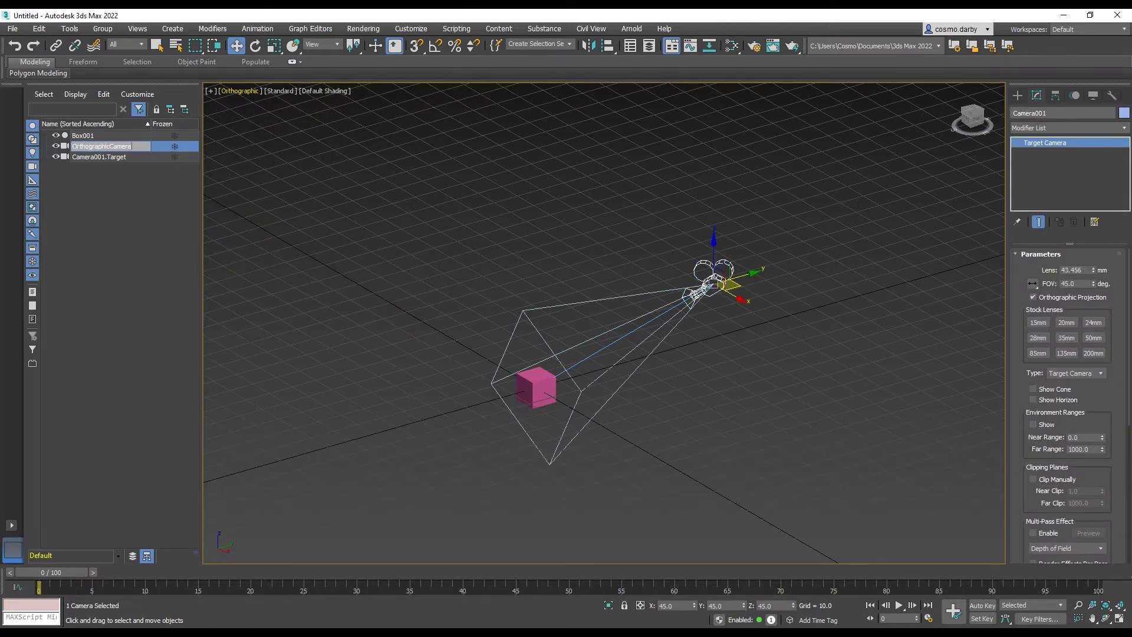
key("Return")
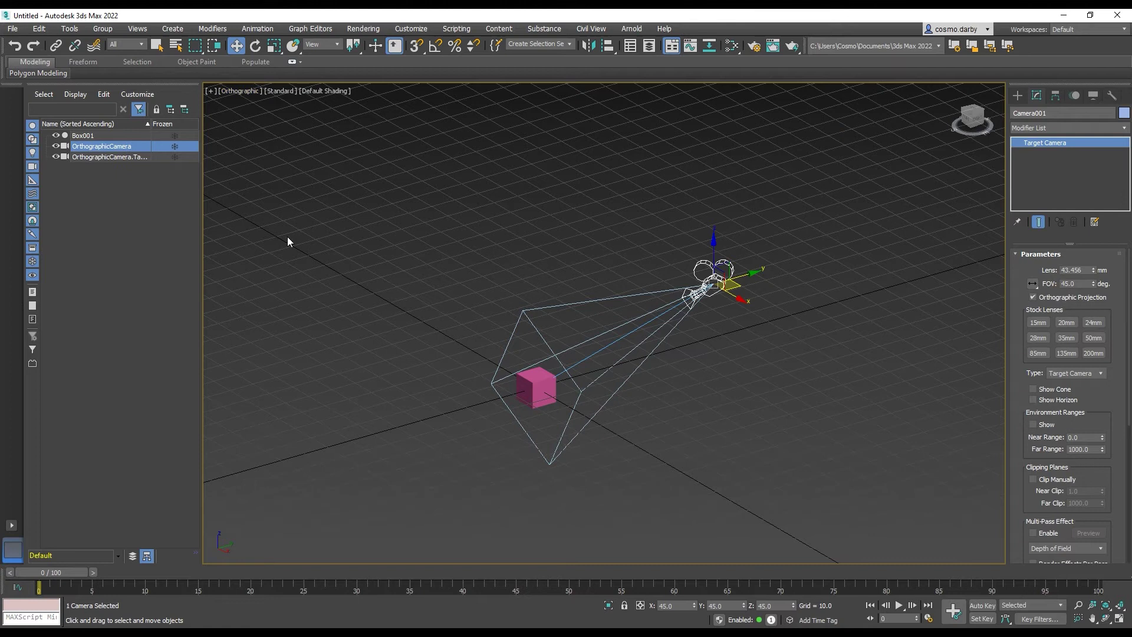
- Switch the viewport to the OrthographicCamera view and dolly the camera slightly
left_click(663, 275)
left_click(711, 273)
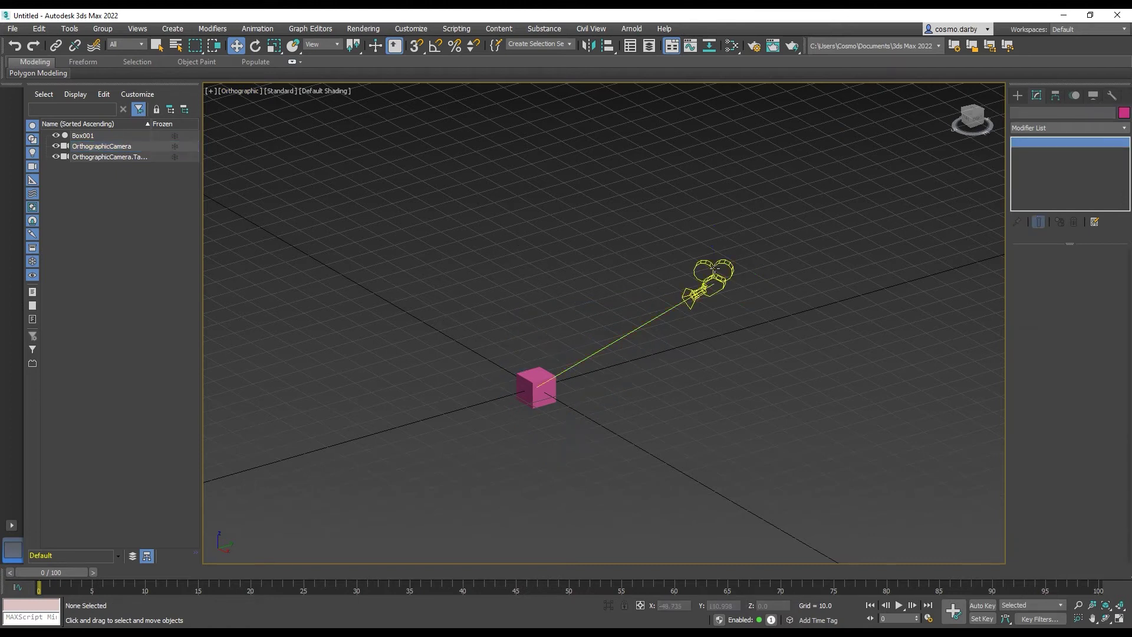
left_click(254, 91)
mouse_move(262, 100)
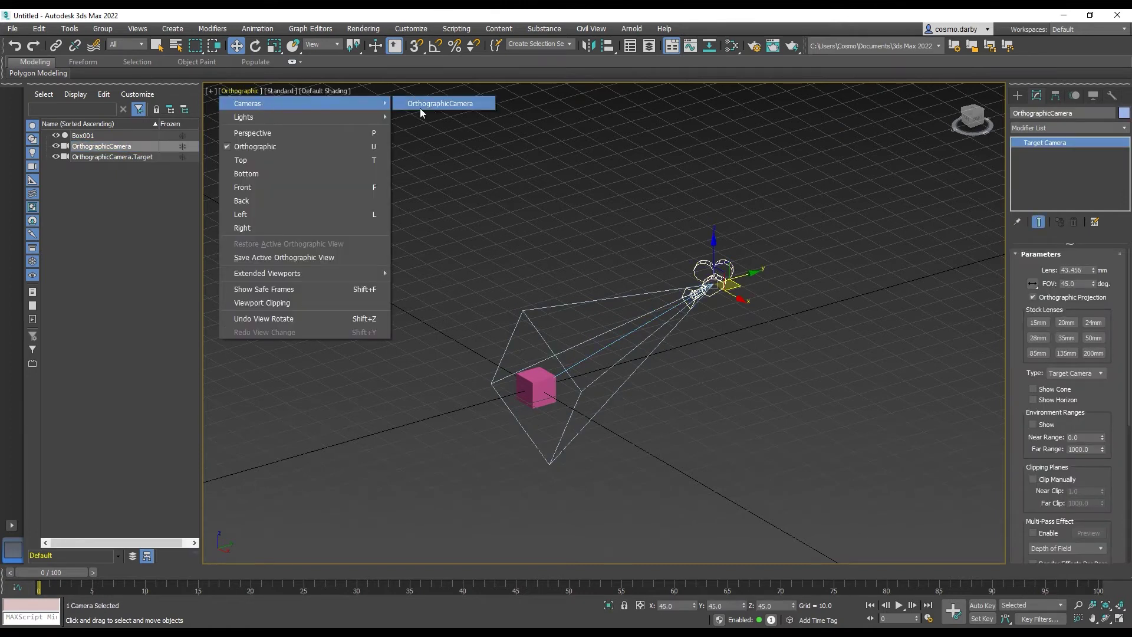
left_click(422, 107)
left_click(707, 199)
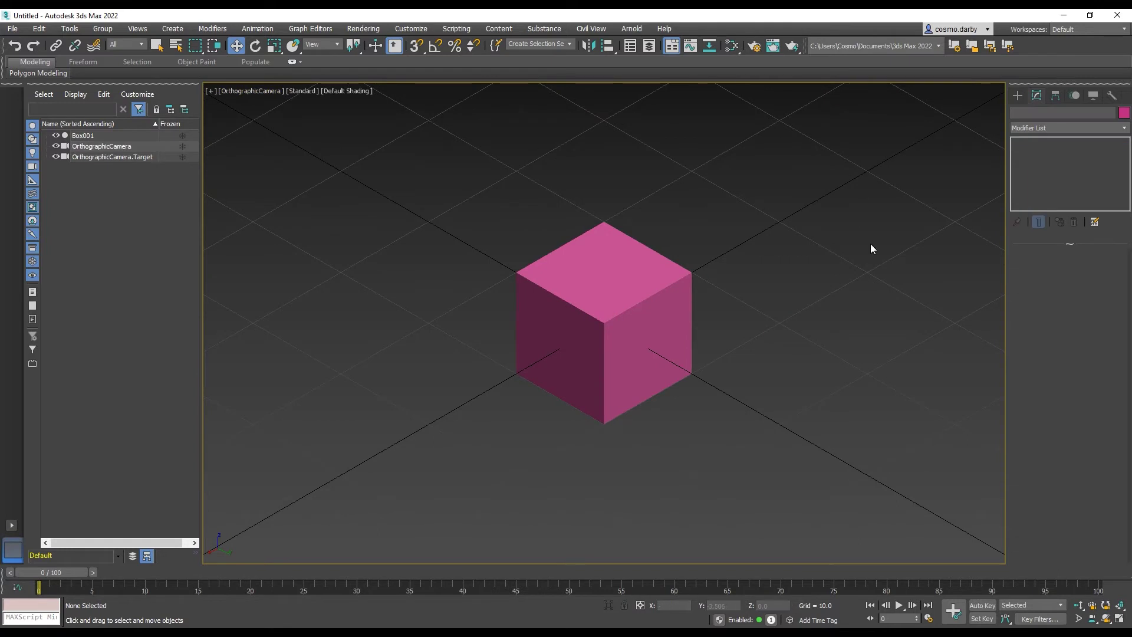
left_click(1077, 605)
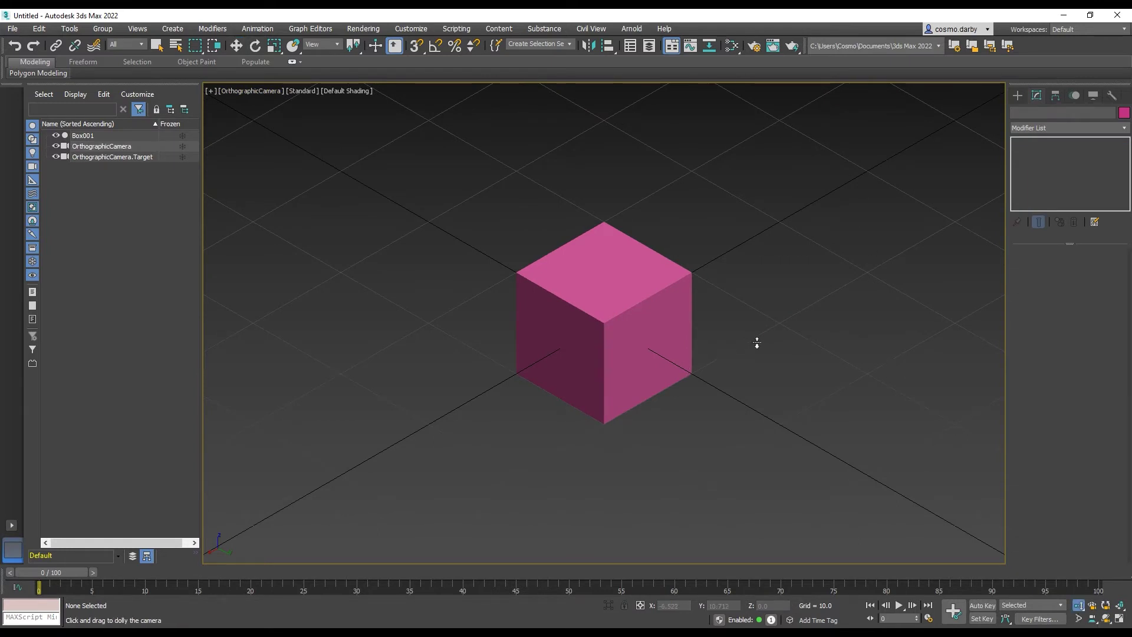
left_click_drag(757, 343, 750, 320)
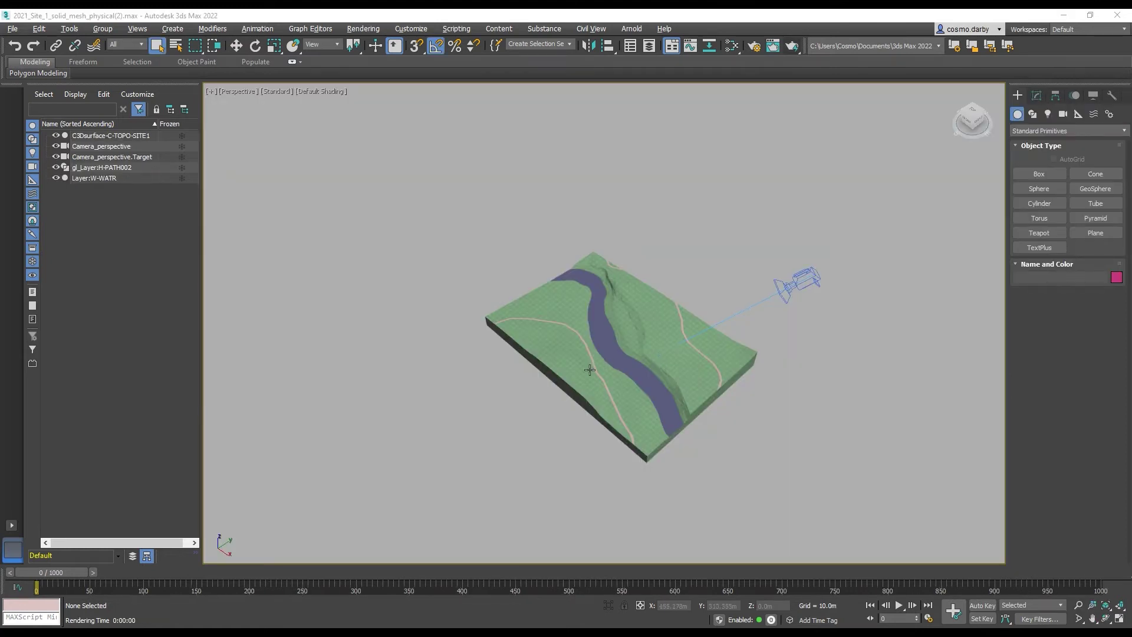
- Examine the site model from several angles, checking its terrain, river and path objects
middle_click_drag(590, 369, 633, 296, "alt")
scroll(633, 296, "up", 5)
scroll(598, 330, "down", 3)
middle_click_drag(596, 345, 562, 352)
scroll(562, 403, "down", 5)
scroll(568, 387, "up", 7)
scroll(520, 374, "down", 4)
scroll(496, 366, "up", 4)
scroll(507, 359, "down", 4)
scroll(516, 343, "down", 4)
scroll(523, 377, "up", 5)
left_click(554, 351)
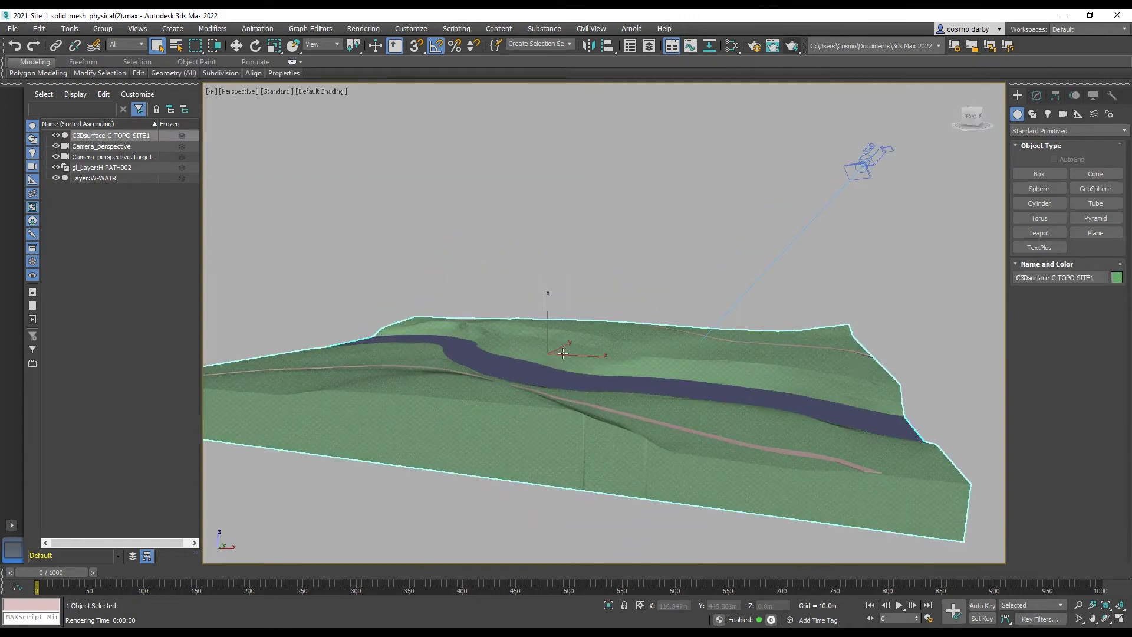
scroll(554, 384, "down", 3)
middle_click_drag(554, 384, 531, 380, "alt")
left_click(517, 377)
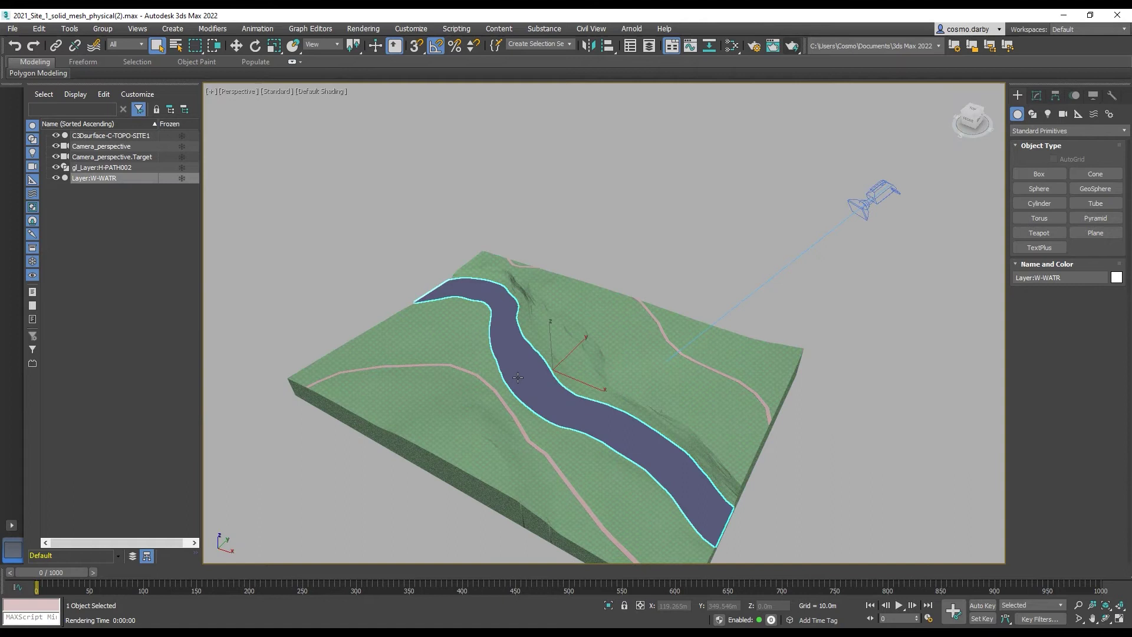
left_click(475, 378)
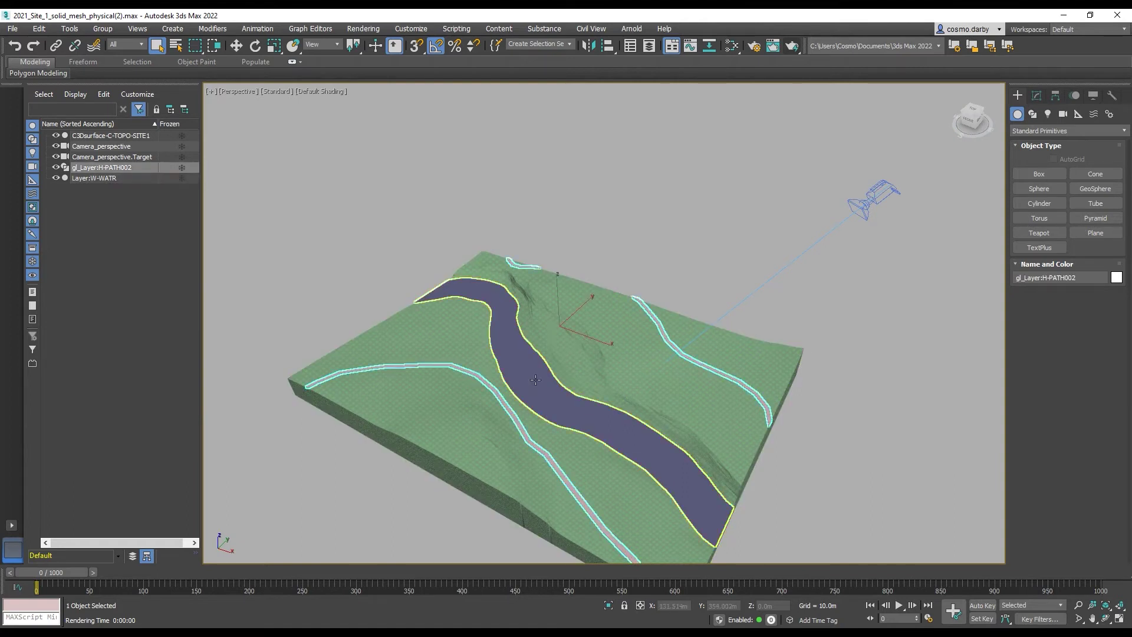
scroll(475, 377, "down", 3)
middle_click_drag(475, 377, 536, 352, "alt")
scroll(536, 352, "up", 3)
mouse_move(508, 394)
middle_mouse_down()
mouse_move(536, 343)
mouse_move(524, 394)
middle_mouse_up()
left_click(617, 261)
middle_click_drag(616, 261, 587, 345, "alt")
scroll(567, 365, "up", 2)
- Attach the path and river objects to the terrain through its Edit Poly modifier
left_click(587, 344)
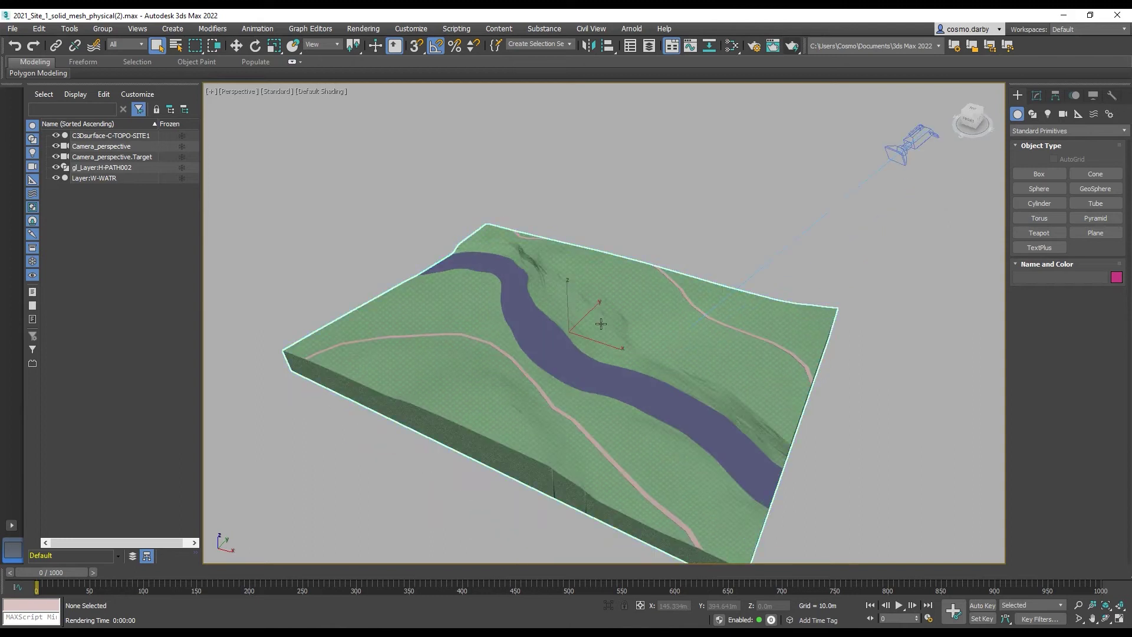
left_click(1036, 95)
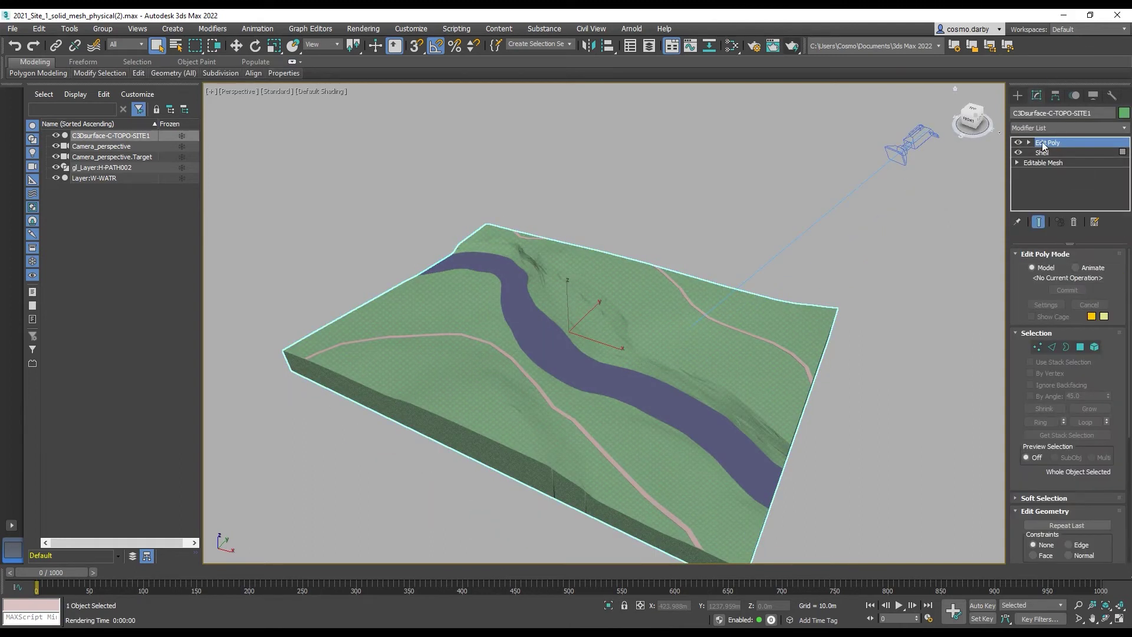
scroll(1108, 427, "down", 5)
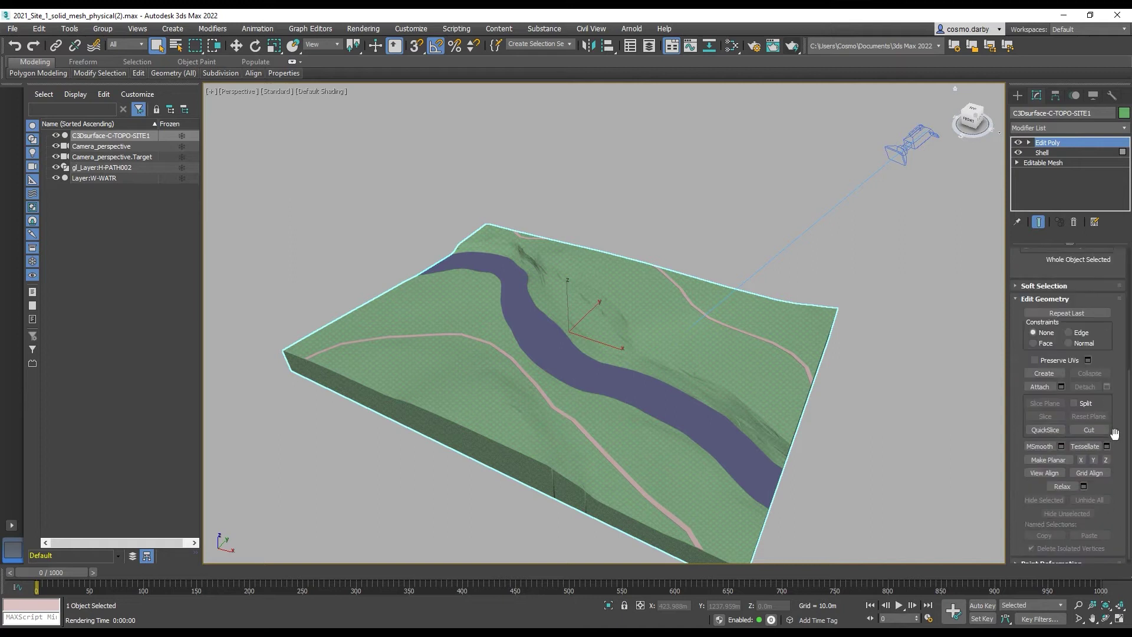
left_click(1048, 382)
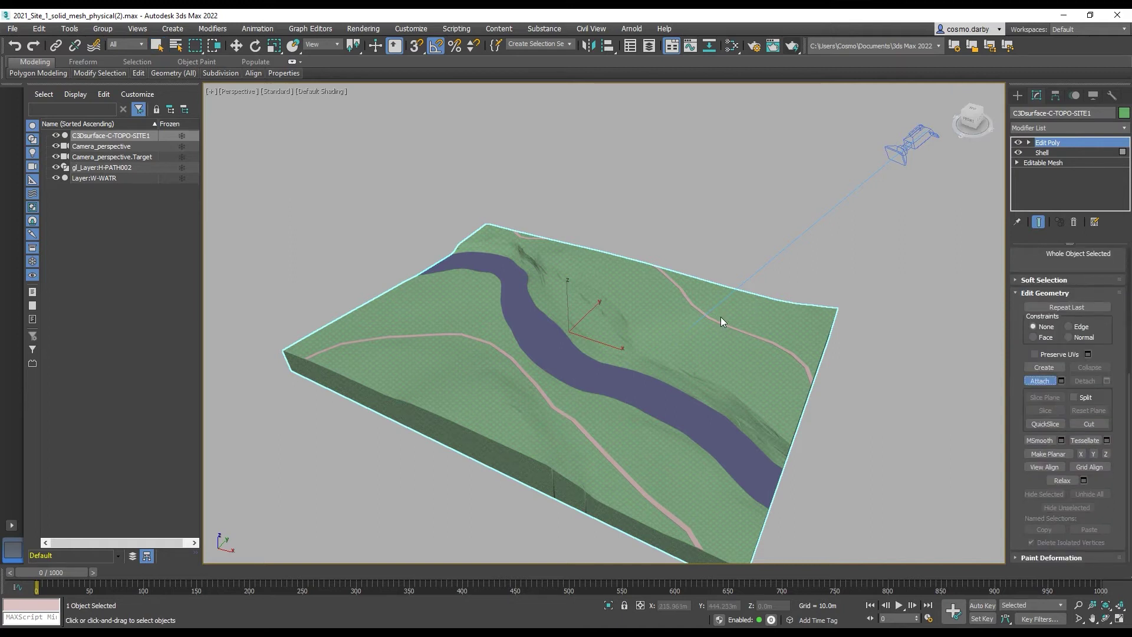
scroll(720, 323, "up", 3)
left_click(707, 331)
left_click(627, 307)
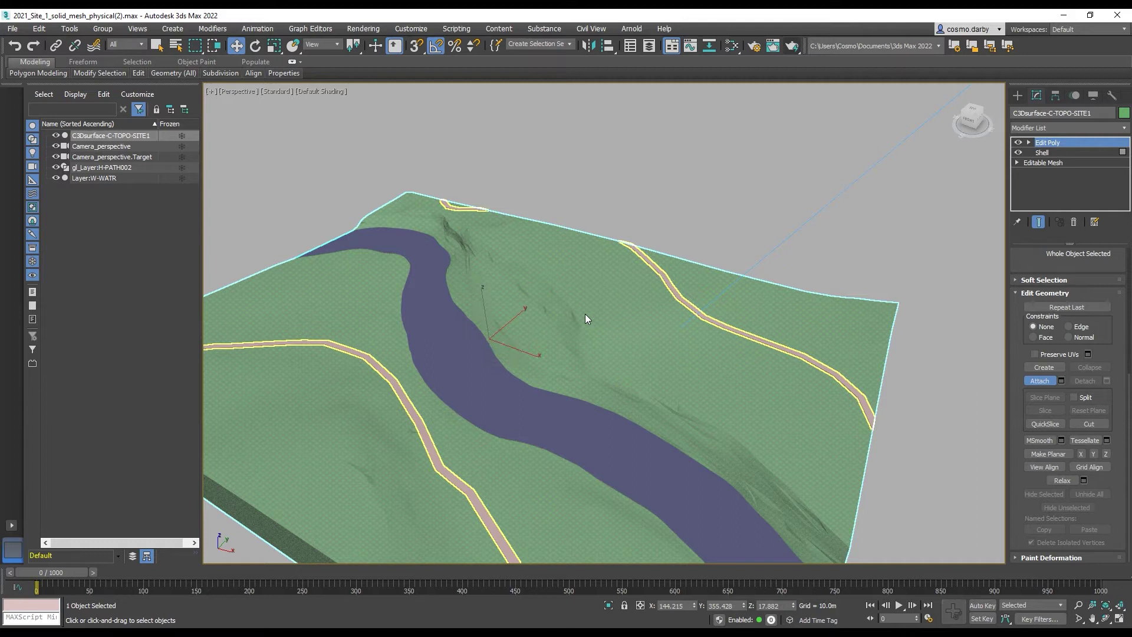
left_click(502, 361)
left_click(627, 306)
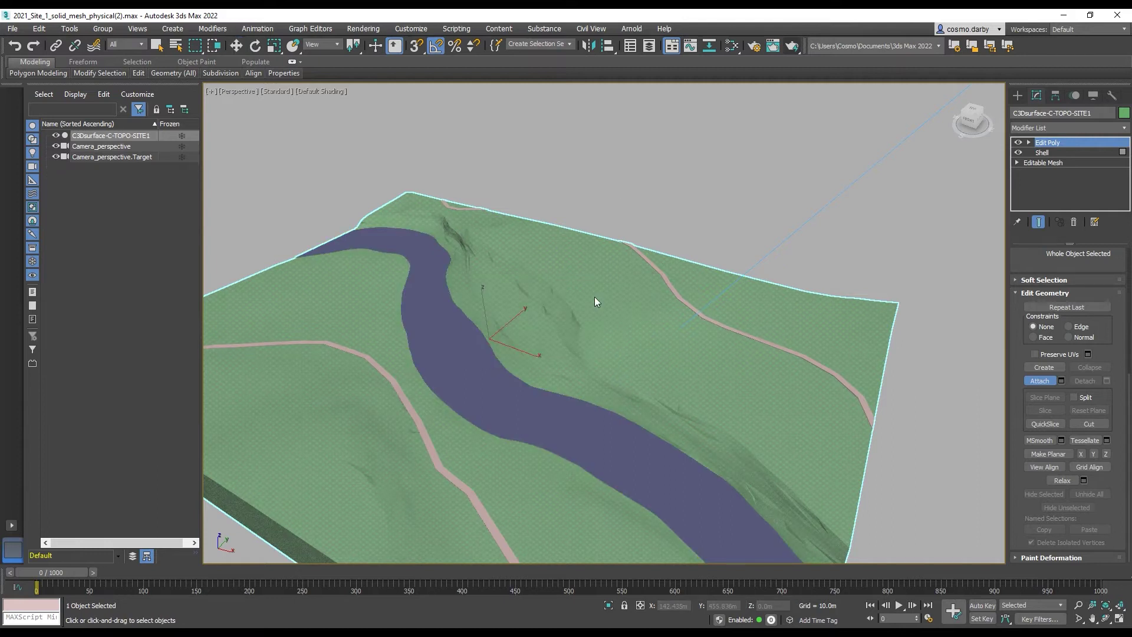
scroll(585, 327, "down", 5)
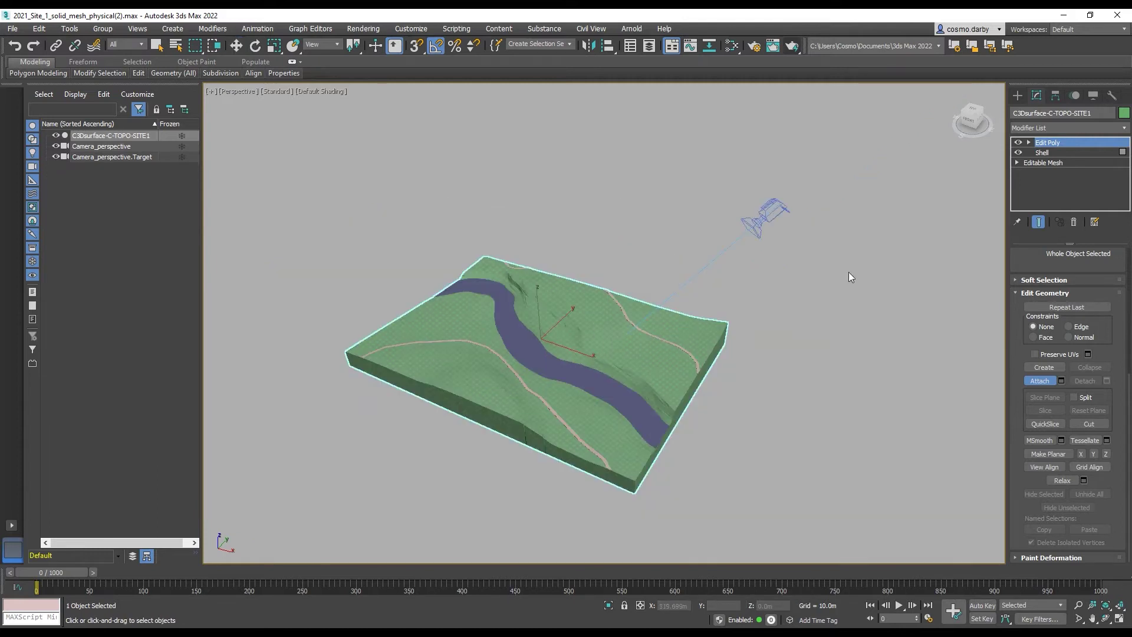
left_click(1040, 386)
- Try moving the combined terrain along the X axis to test the attachment, and undo the move
left_click(778, 348)
left_click(596, 341)
left_click_drag(578, 354, 700, 393)
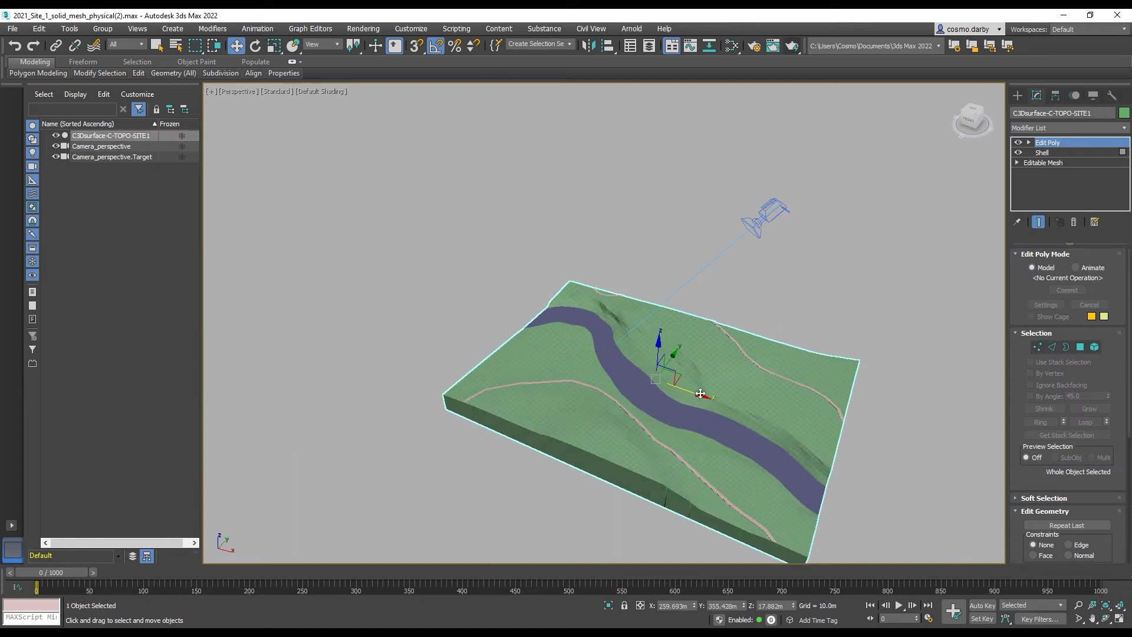
key("ctrl+z")
left_click(745, 357)
left_click(634, 352)
middle_click_drag(575, 346, 551, 333, "alt")
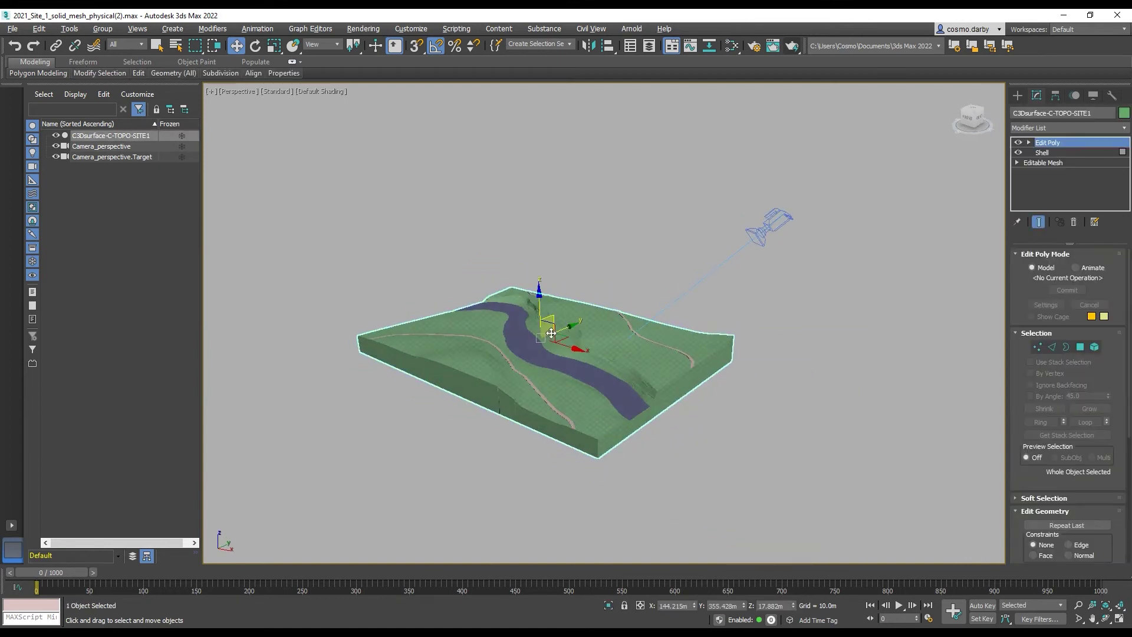
- Center the terrain's pivot to the object with Affect Pivot Only enabled
left_click(1055, 94)
left_click(1058, 178)
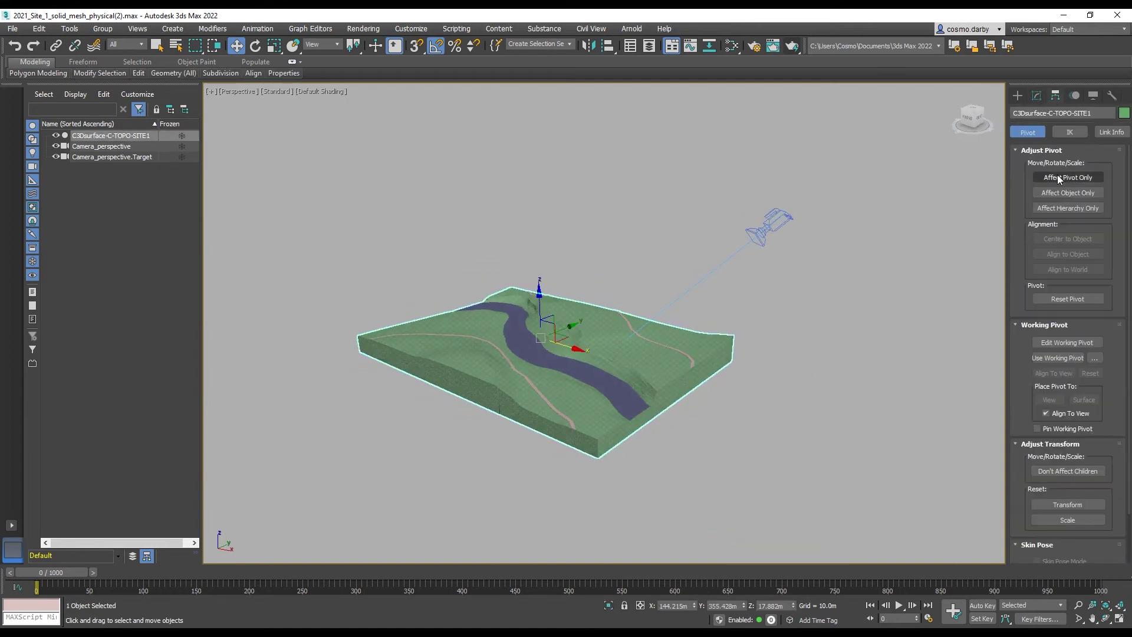
left_click(1068, 242)
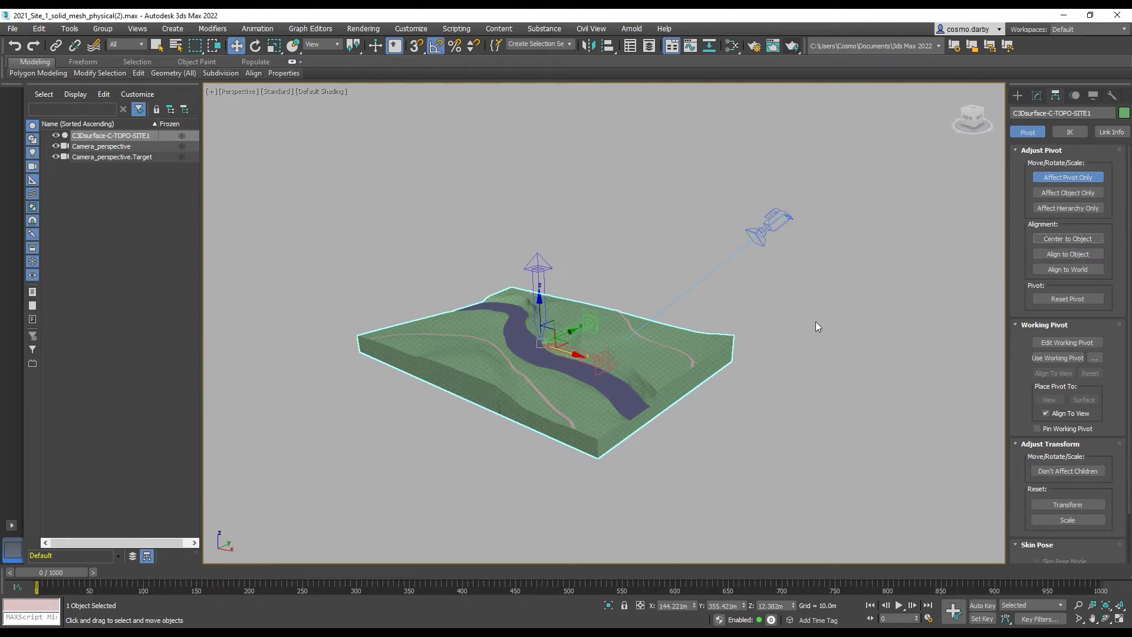
left_click(823, 330)
middle_click_drag(823, 330, 808, 348, "alt")
left_click(584, 347)
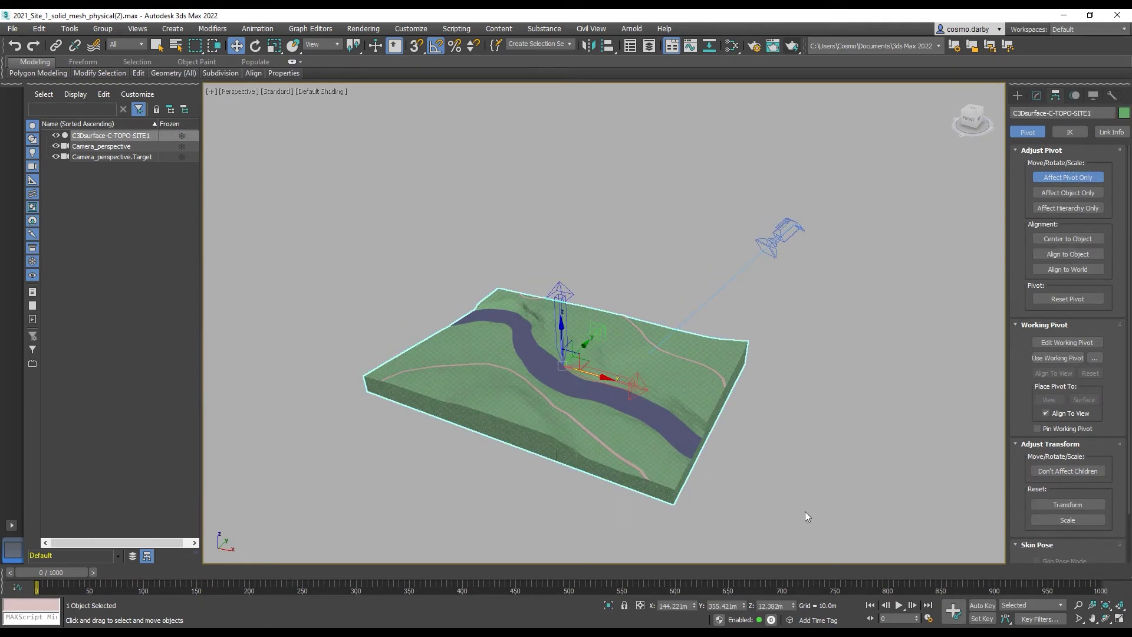
- Try setting X, Y and Z to 0 while only the terrain's pivot is affected, and undo the change
left_click(679, 606)
type("0")
key("Tab")
type("0")
key("Tab")
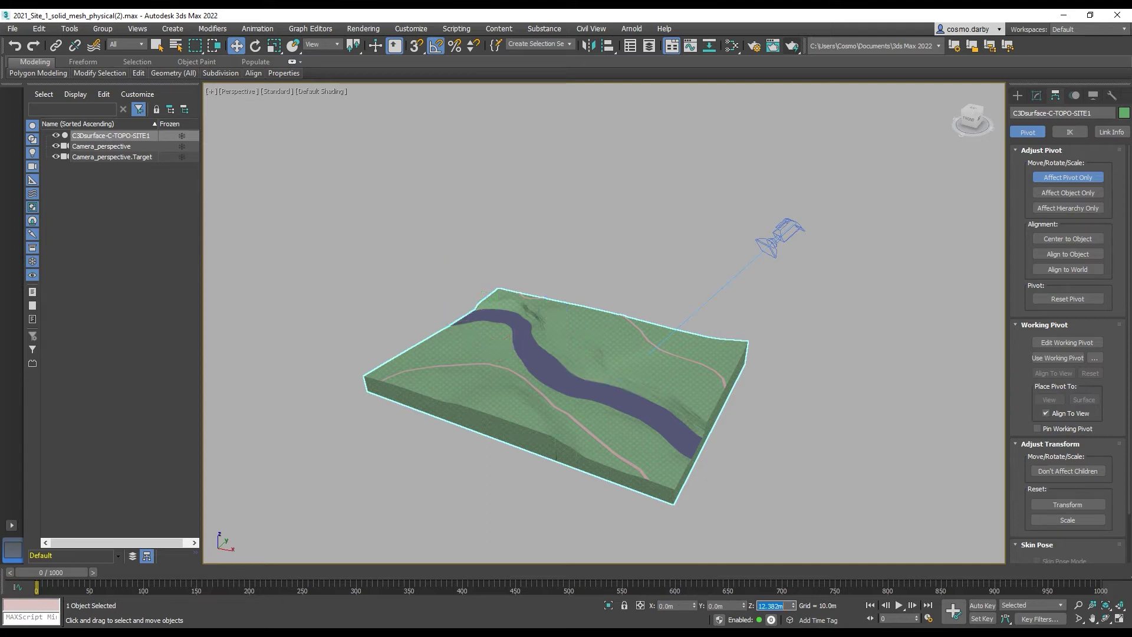
type("0")
key("Tab")
left_click(632, 424)
left_click(613, 275)
key("ctrl+z")
key("ctrl+z")
key("ctrl+z")
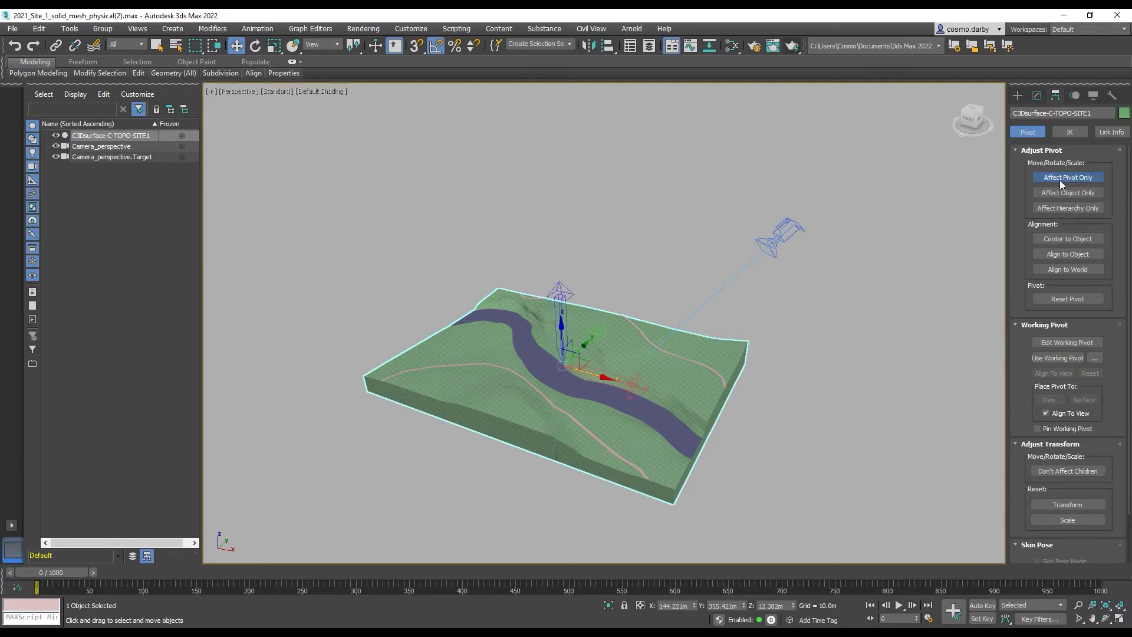
- Turn off Affect Pivot Only and move the terrain to the world origin with X, Y and Z set to 0
left_click(1060, 179)
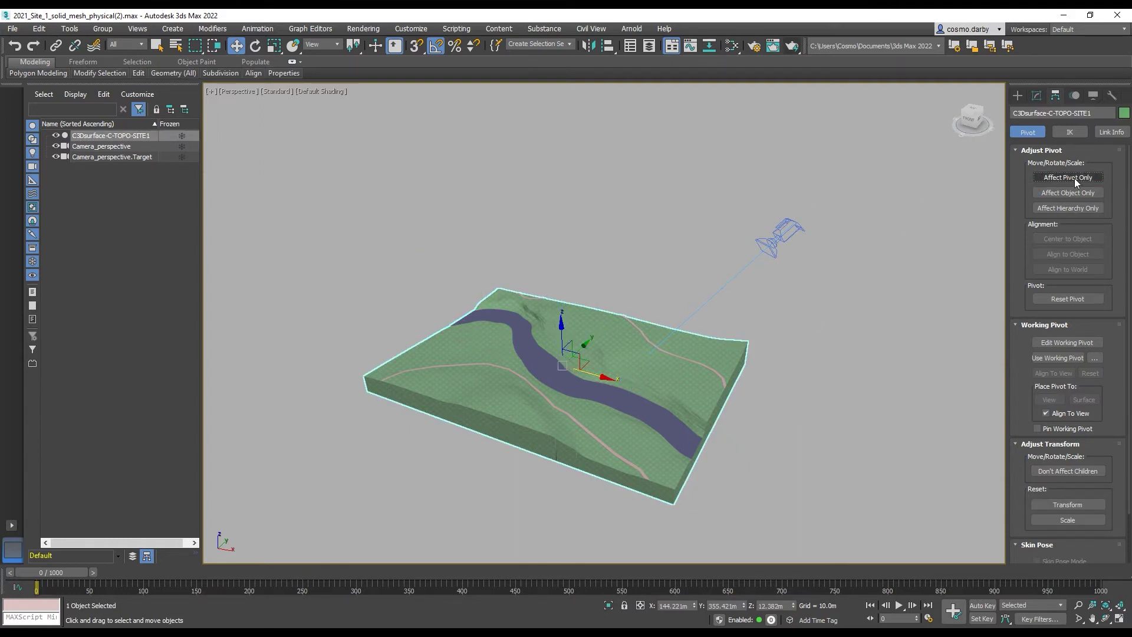
double_click(676, 605)
type("0")
key("Tab")
type("0")
key("Tab")
type("0")
key("Tab")
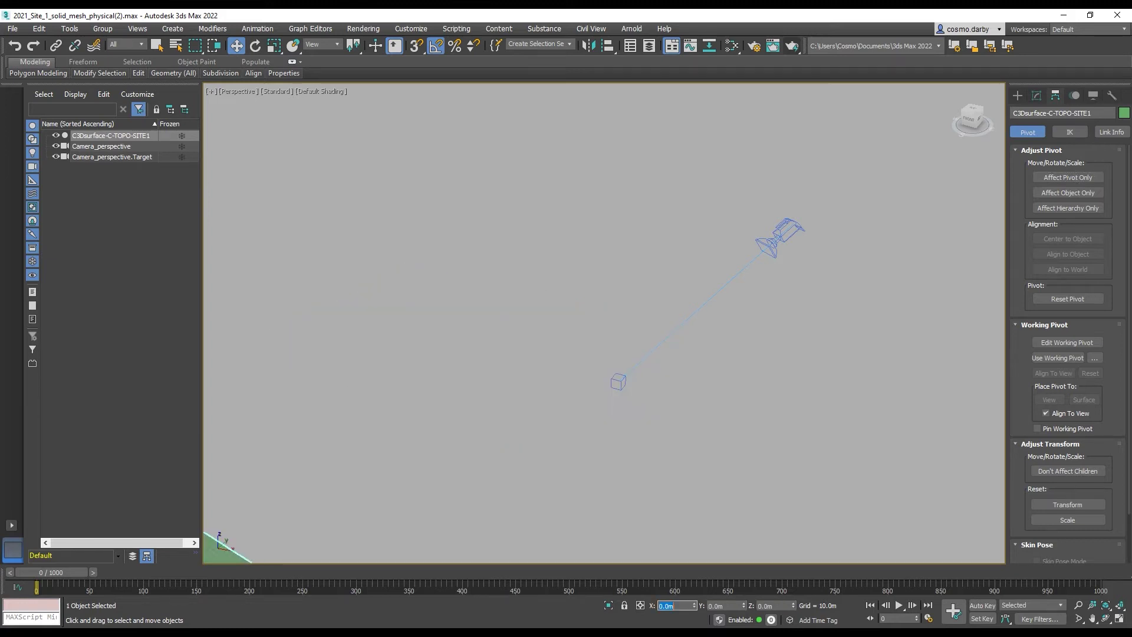
- Frame and deselect the terrain, and switch the viewport to the Top view with terrain and camera in sight
scroll(512, 339, "down", 3)
key("z")
scroll(508, 327, "down", 5)
left_click(631, 251)
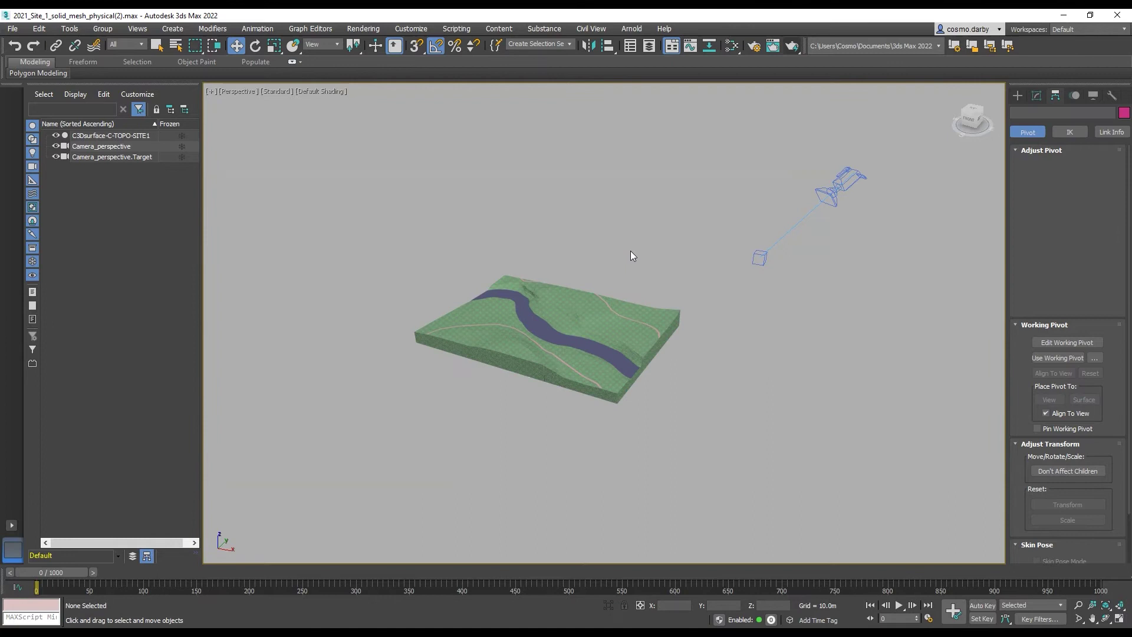
key("t")
scroll(576, 284, "down", 2)
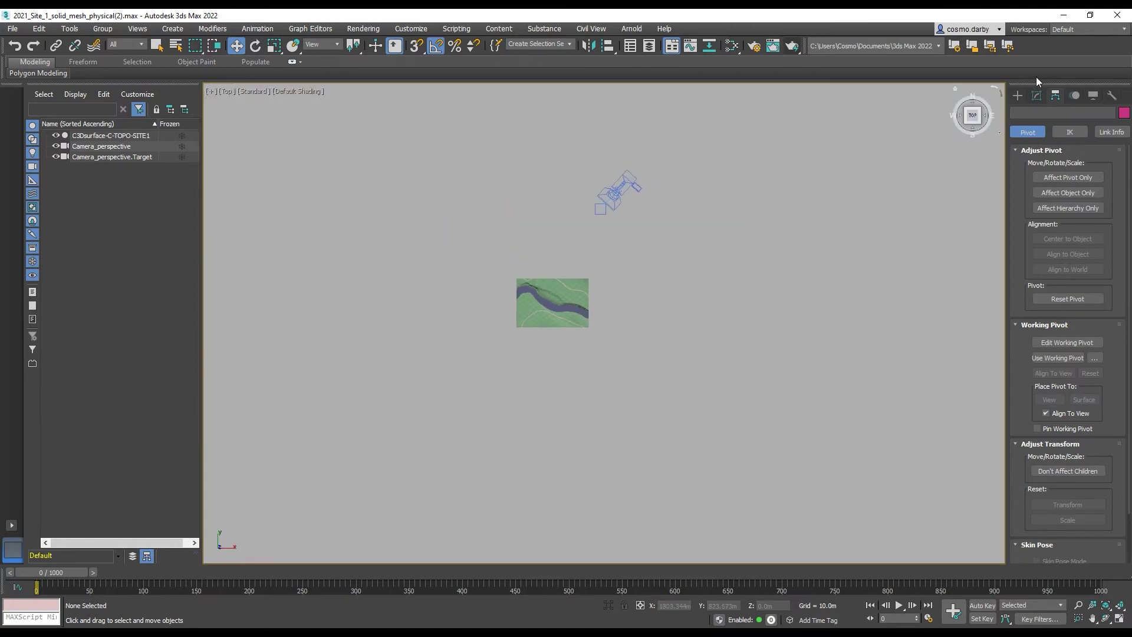
- Create a standard target camera beside the terrain in the Top view, with its target placed above it in plan
left_click(1016, 96)
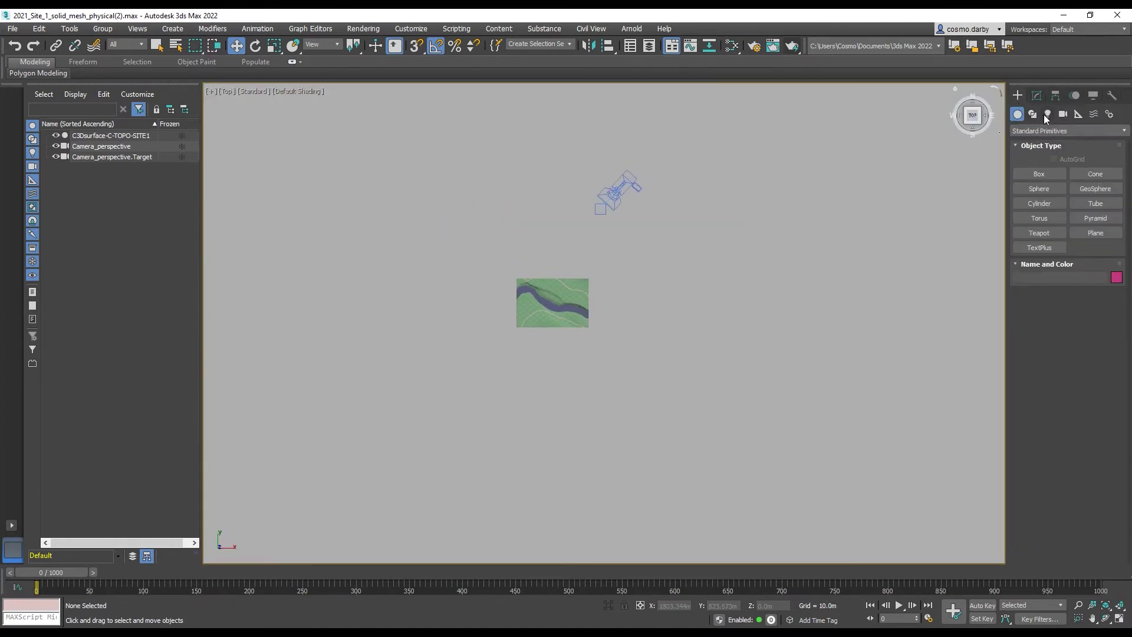
left_click(1063, 114)
left_click(1091, 174)
left_click_drag(691, 377, 719, 266)
key("w")
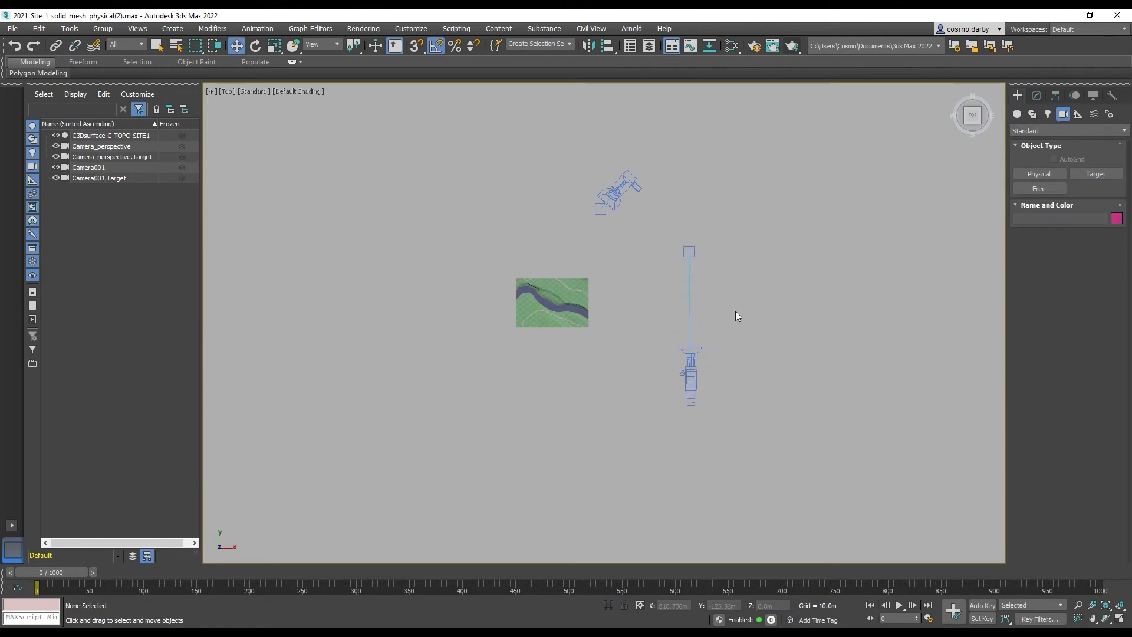
- Move the new camera's target to the world origin by setting its X and Y to 0, and deselect it
left_click(688, 250)
middle_click_drag(675, 293, 718, 335, "alt")
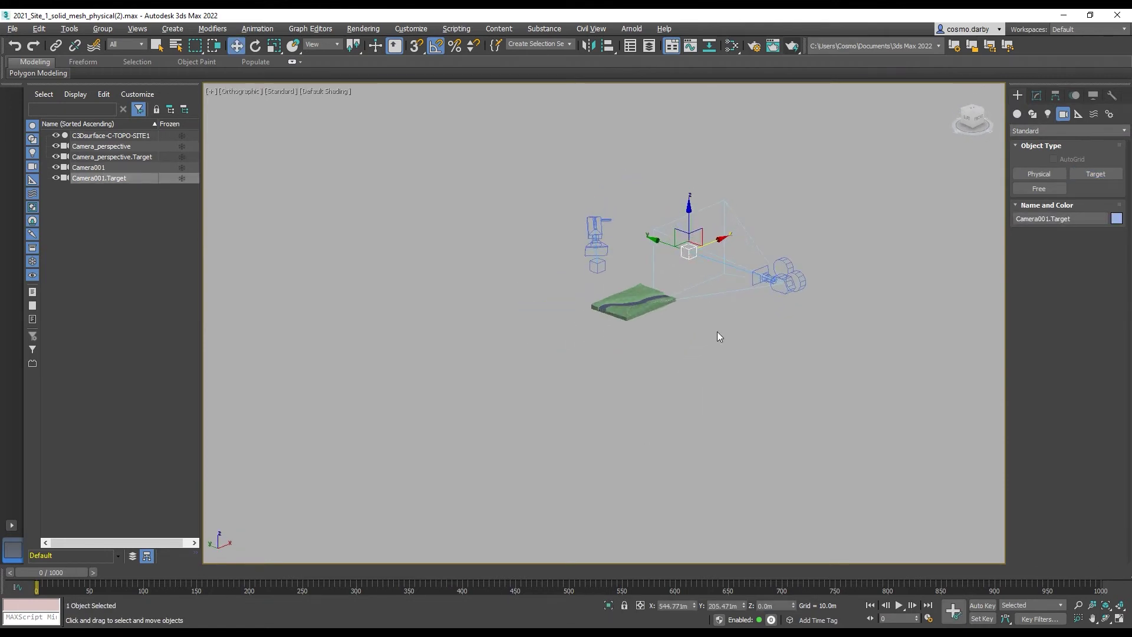
type("0")
key("Tab")
type("0")
key("Tab")
key("Tab")
left_click(756, 362)
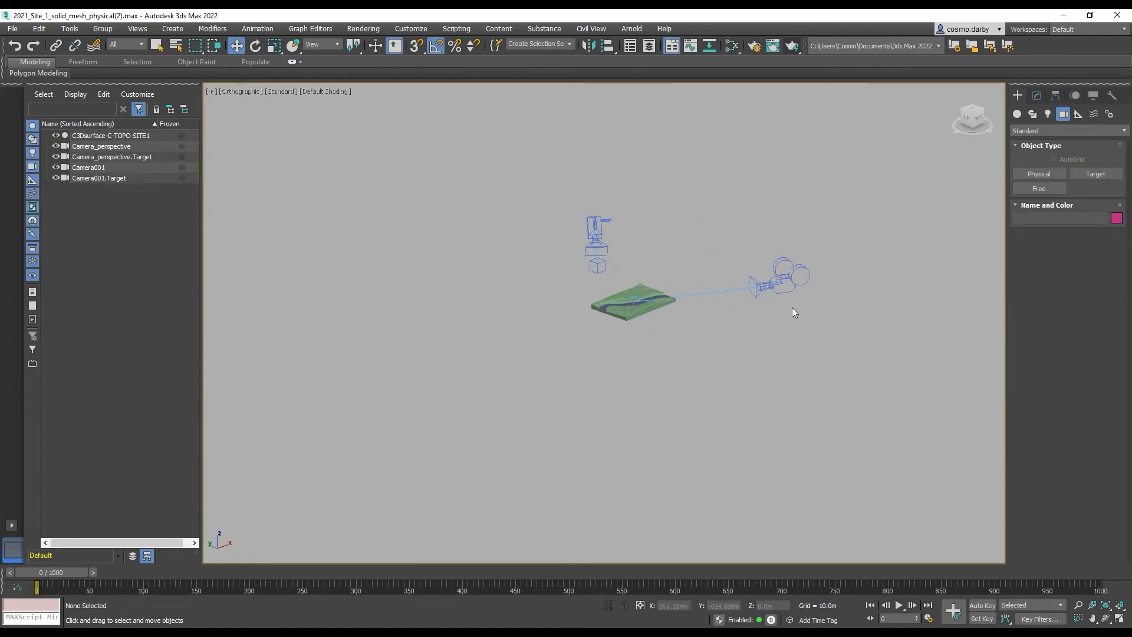
- Position Camera001 above the terrain with X, Y and Z all set to 45 m, and deselect it
left_click(794, 292)
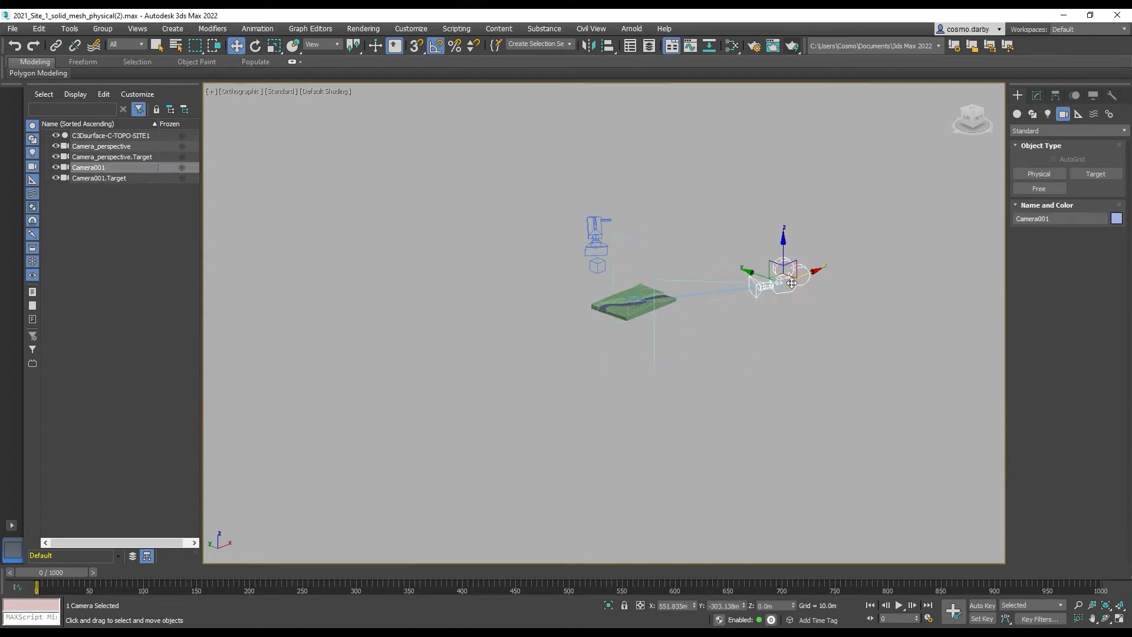
double_click(669, 606)
type("45")
key("Return")
left_click(652, 423)
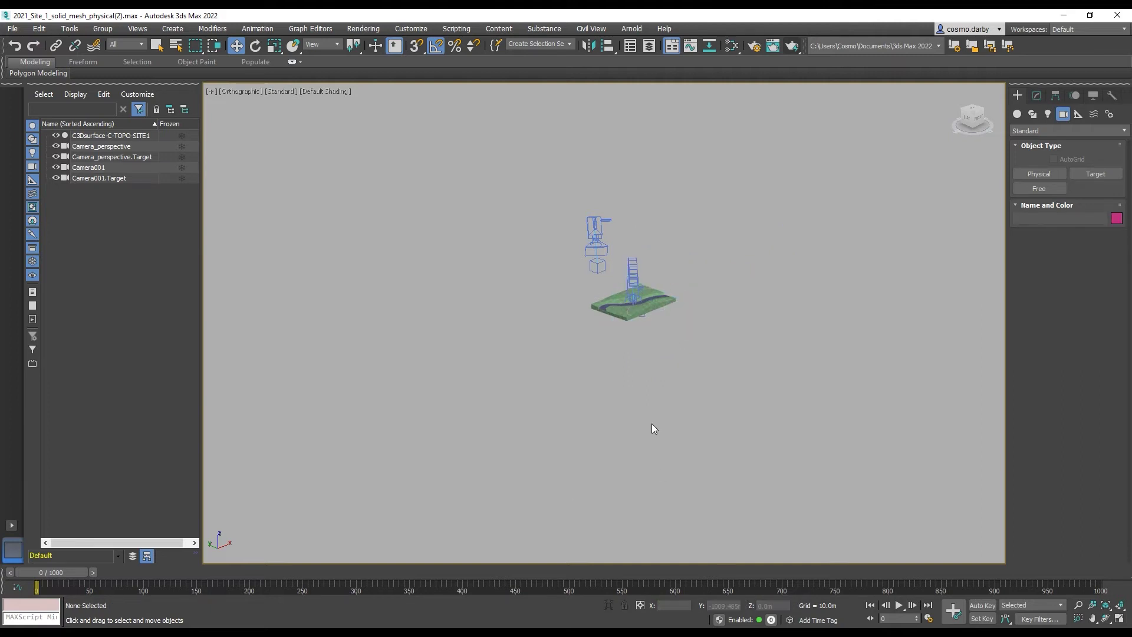
- Rename Camera001 as OrthoCamera1
middle_click_drag(652, 424, 697, 300, "alt")
left_click(787, 269)
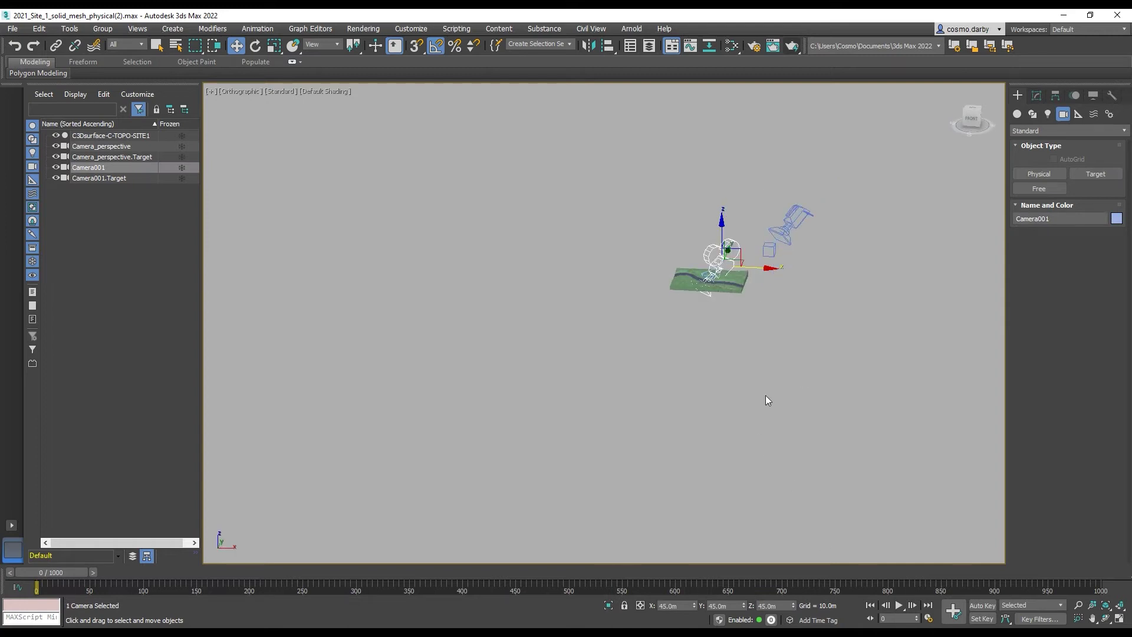
left_click(90, 168)
type("Ortho")
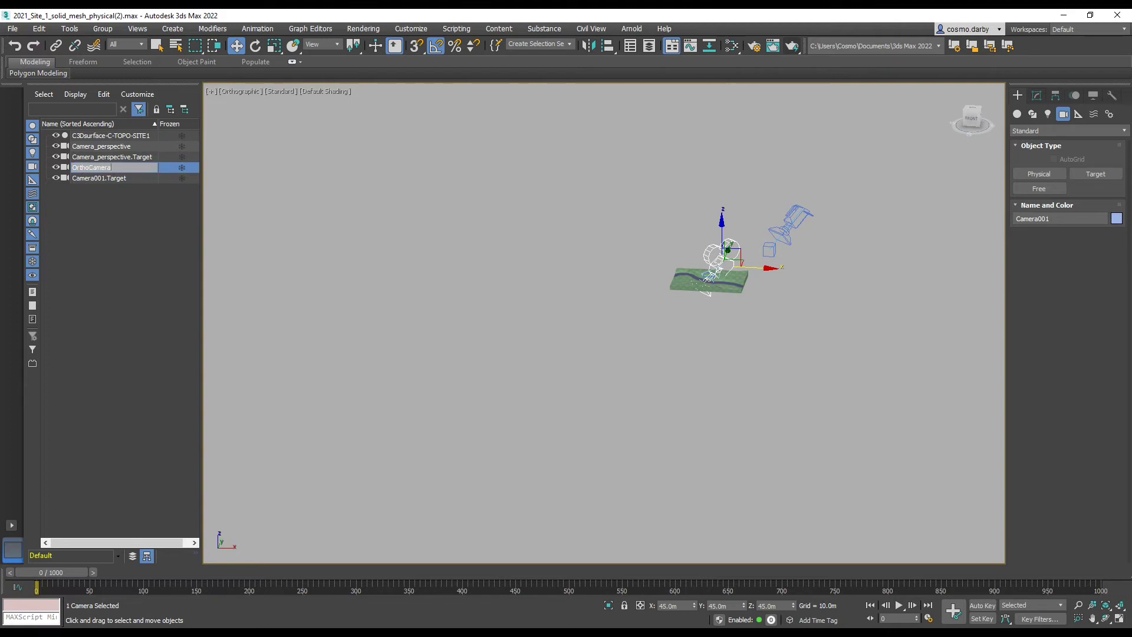
key("Return")
- Switch the viewport to the OrthoCamera1 view and dolly the camera back until the whole terrain is in frame
left_click(246, 95)
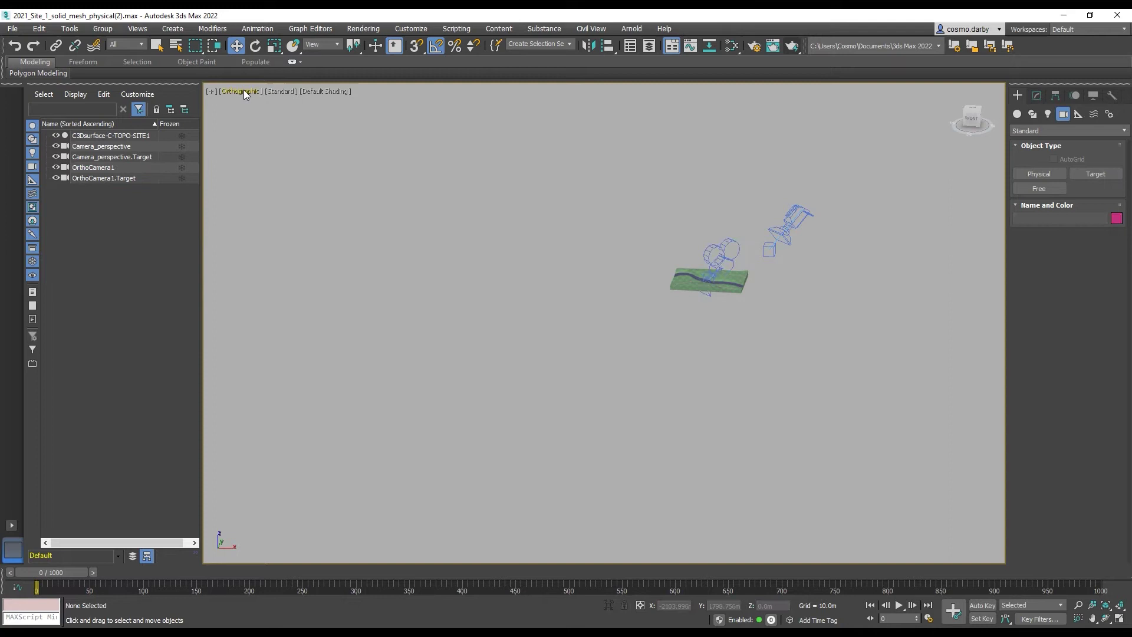
left_click(243, 90)
mouse_move(260, 104)
left_click(430, 117)
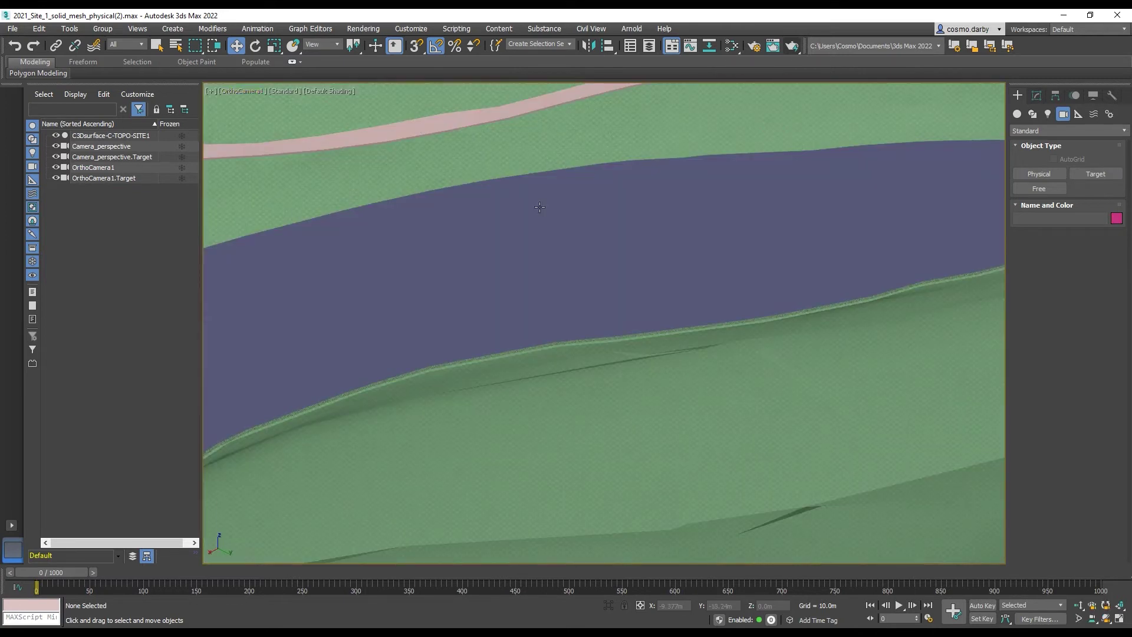
left_click(1078, 606)
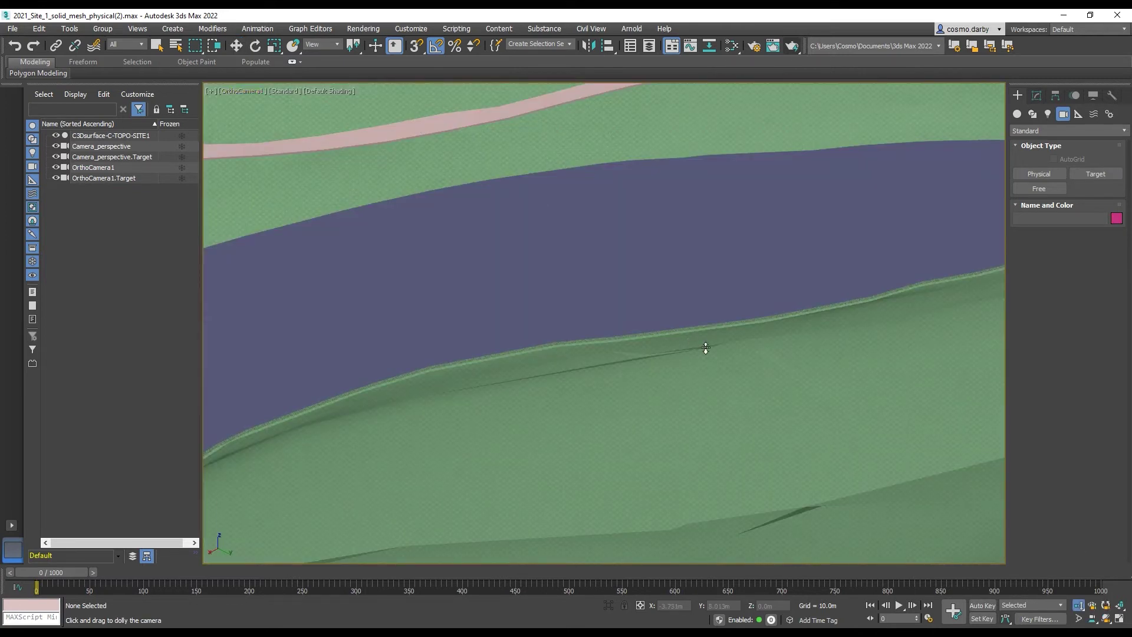
left_click_drag(705, 346, 604, 400)
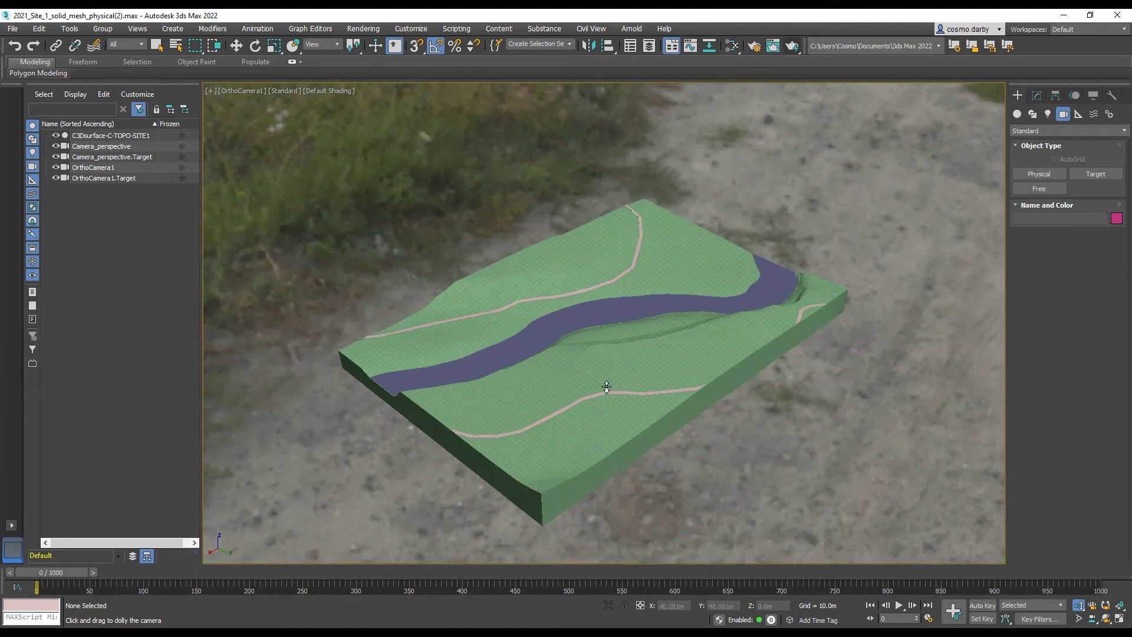
- Enable Orthographic Projection in the parameters of OrthoCamera1
left_click(104, 168)
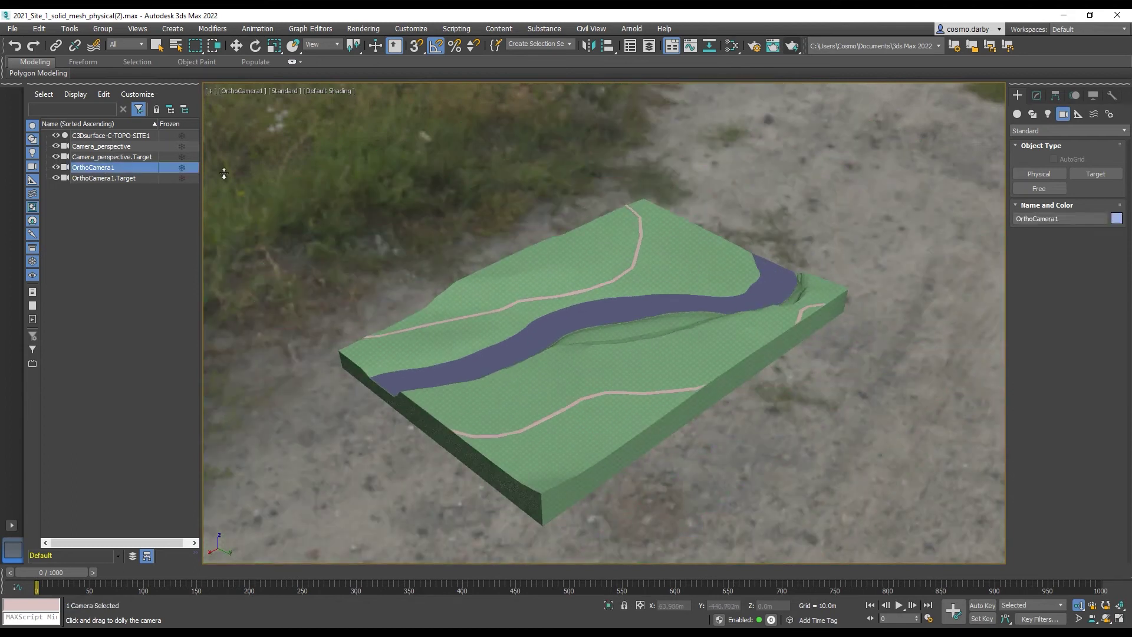
left_click(1036, 95)
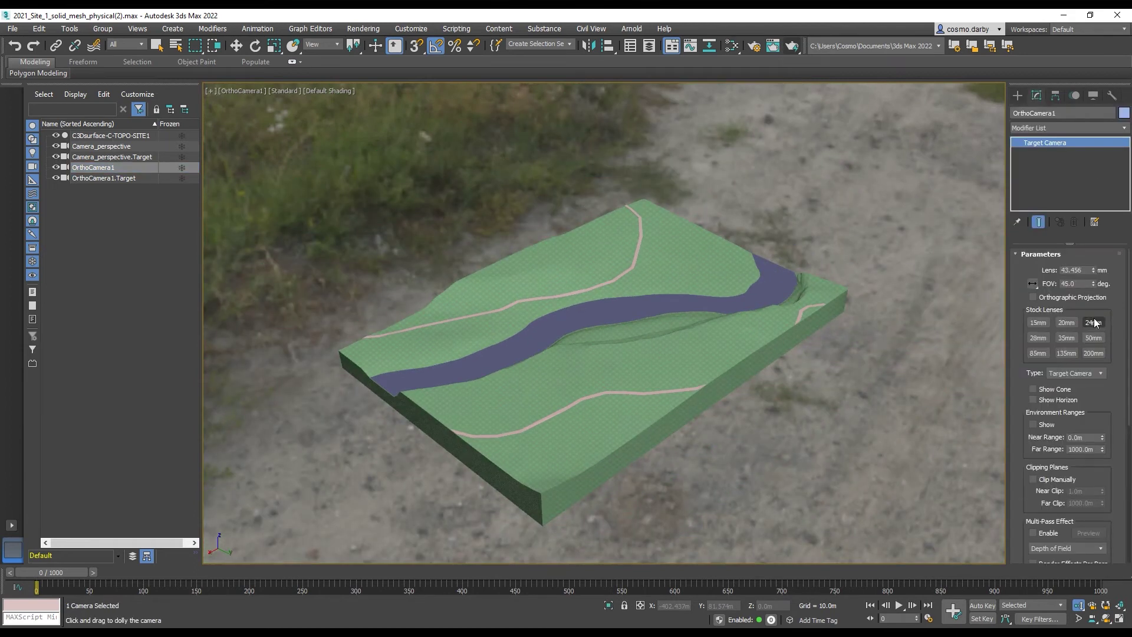
left_click(1032, 297)
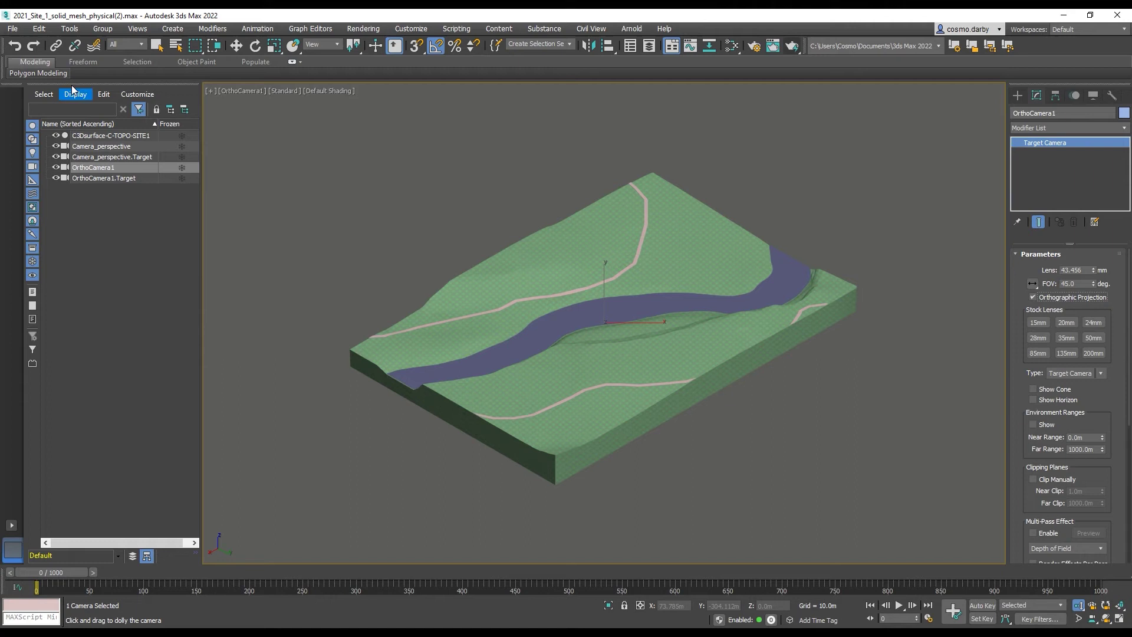
left_click(12, 28)
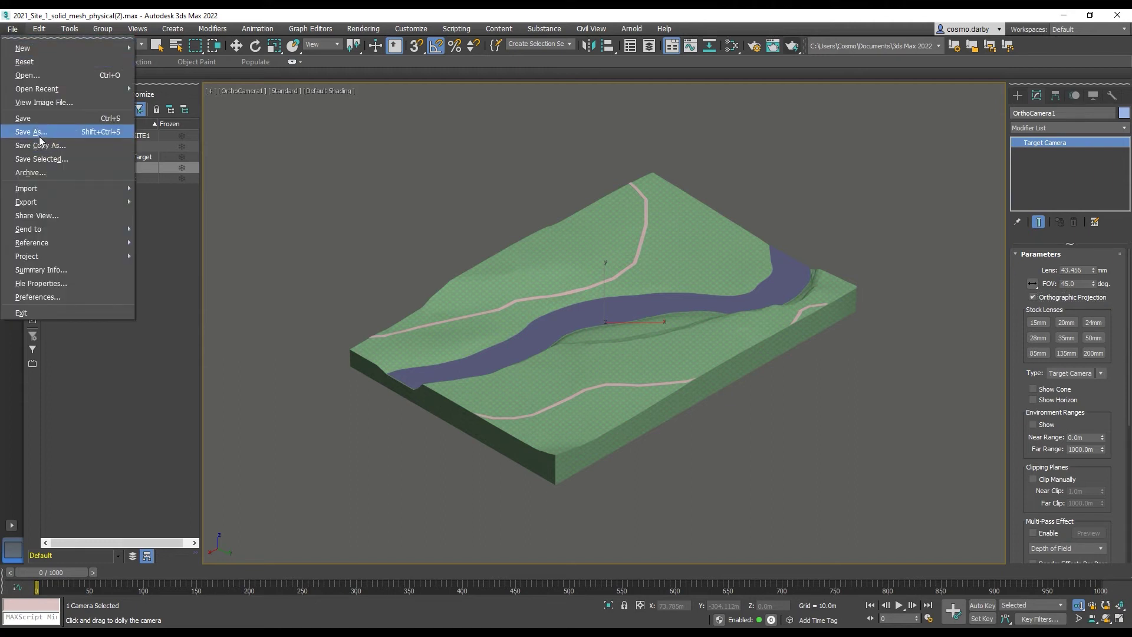
left_click(498, 11)
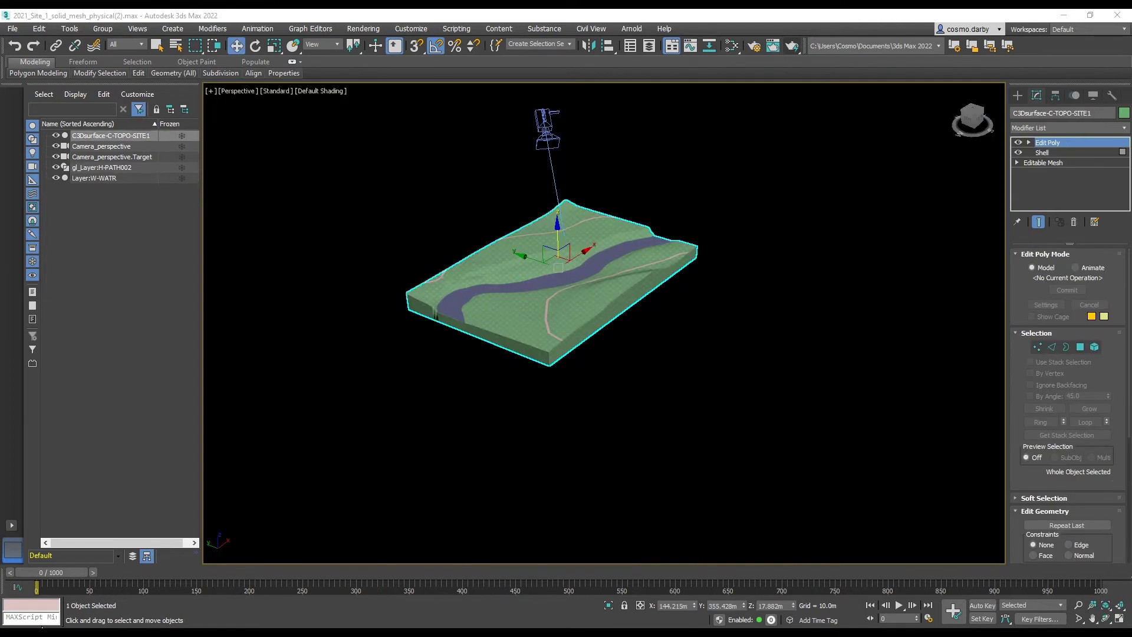
- Clone the terrain as a copy named BaseTerrain_MOVETOOL and hide the original C3Dsurface-C-TOPO-SITE1
scroll(493, 347, "up", 4)
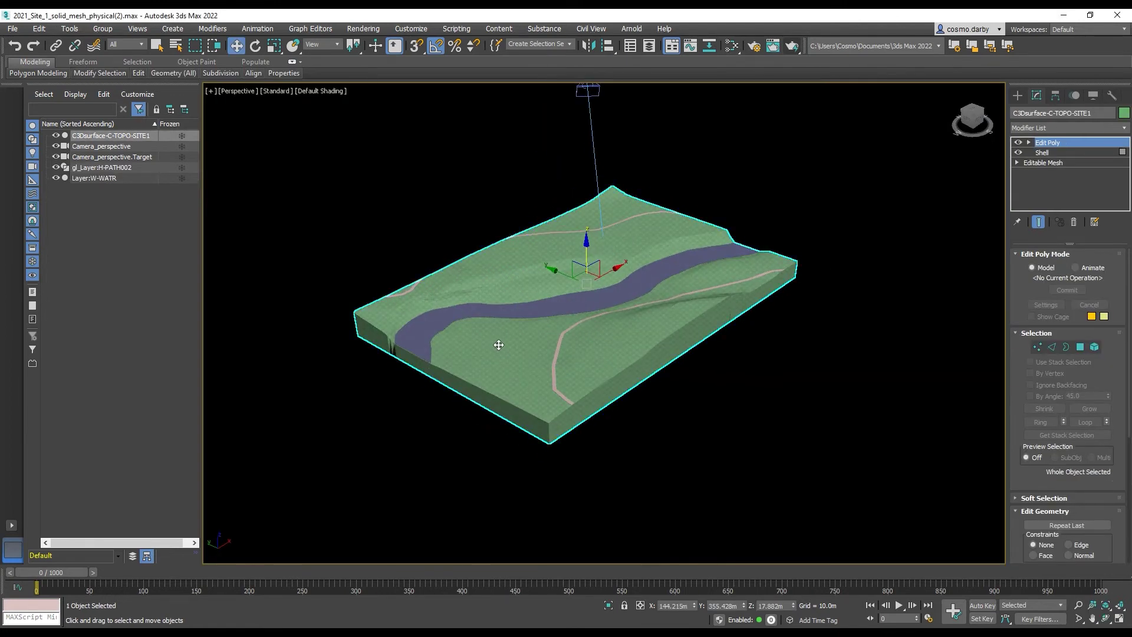
right_click(516, 347)
left_click(549, 419)
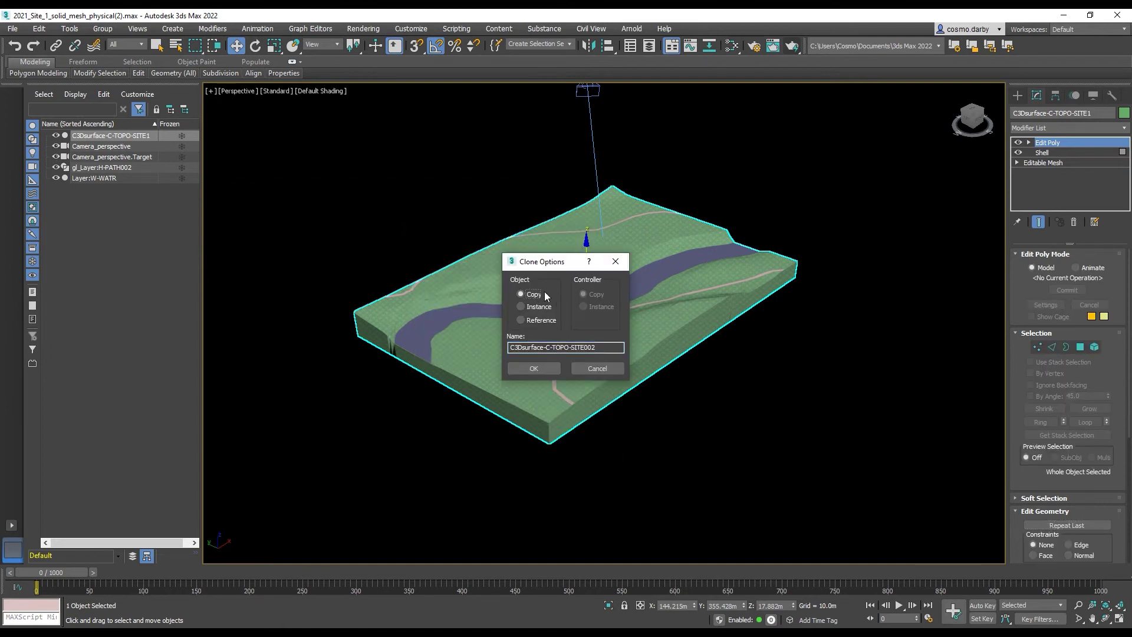
left_click_drag(594, 347, 524, 349)
type("BaseTerrain_MOVETOOL")
left_click(525, 369)
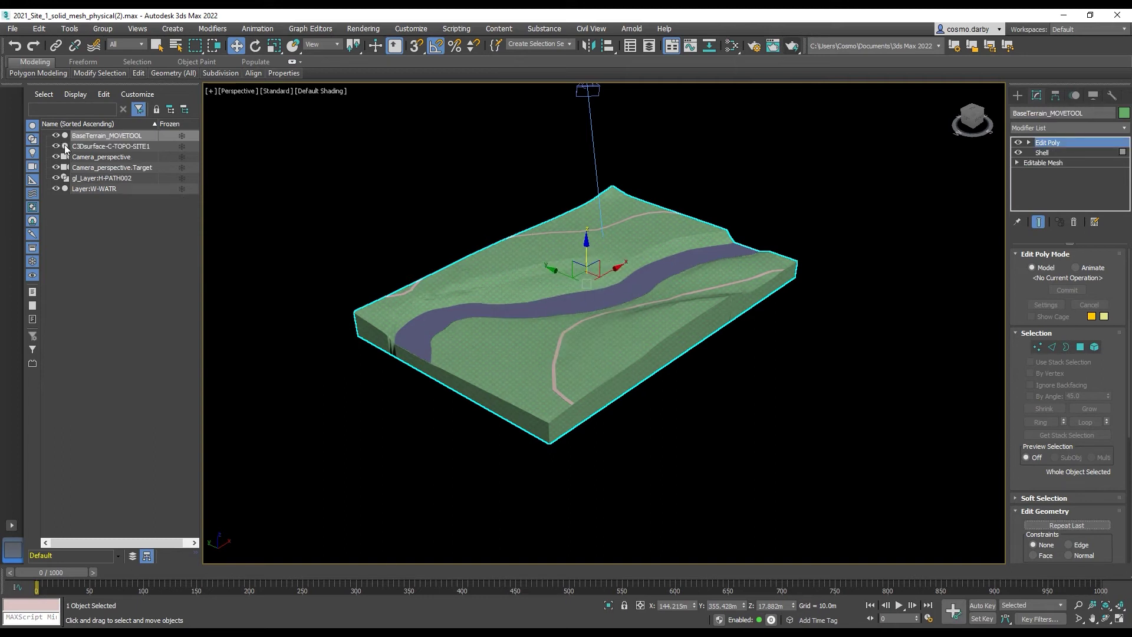
left_click(57, 146)
- Center the pivot of BaseTerrain_MOVETOOL to the object using Affect Pivot Only, and turn that mode off again
left_click(1051, 102)
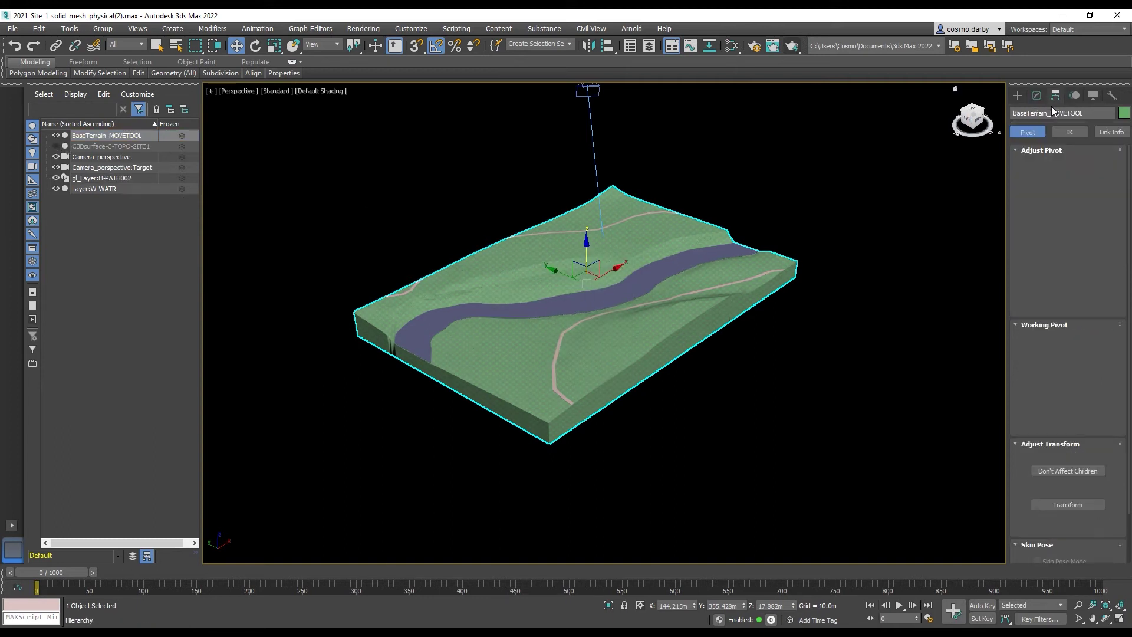
left_click(1055, 179)
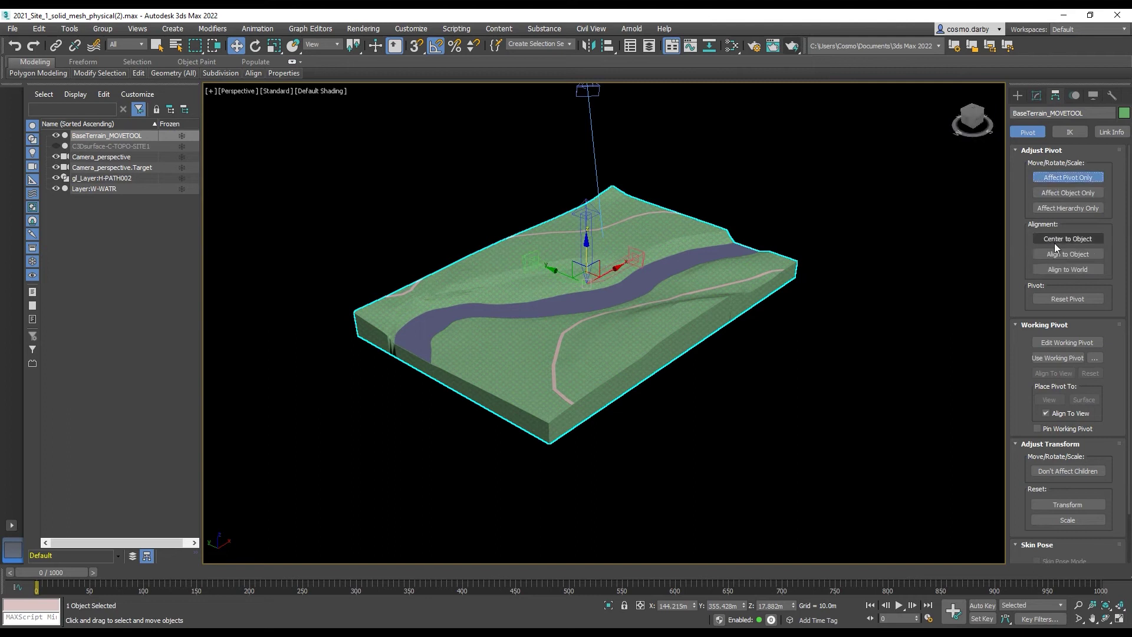
left_click(1070, 238)
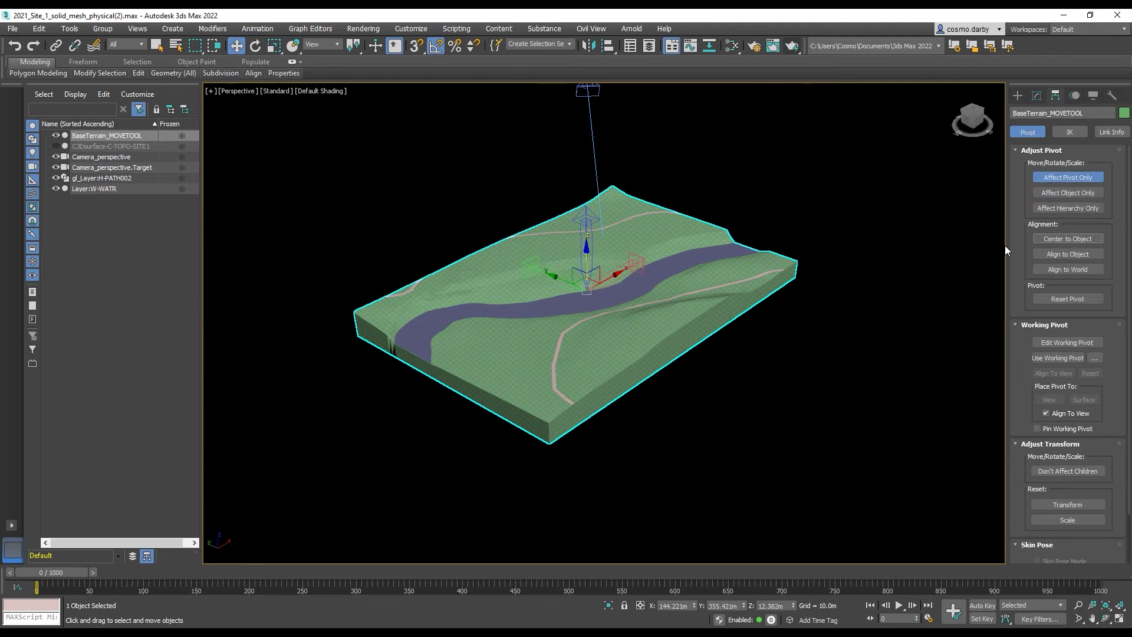
left_click(1064, 179)
left_click(465, 233)
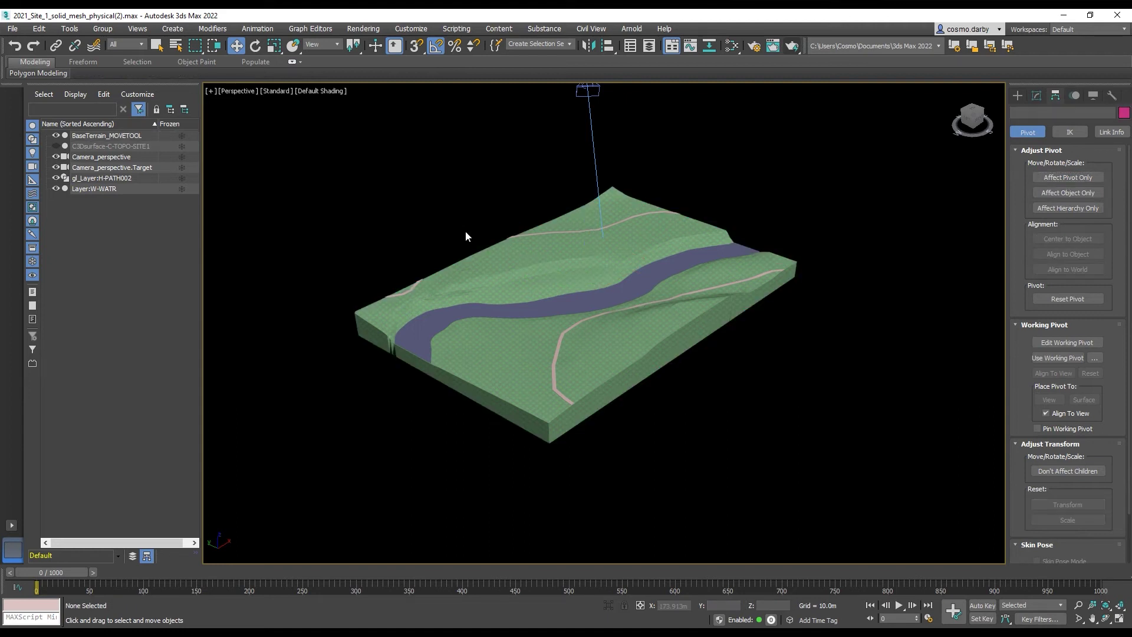
- Move BaseTerrain_MOVETOOL to the world origin with X, Y and Z set to 0
left_click(496, 253)
double_click(659, 604)
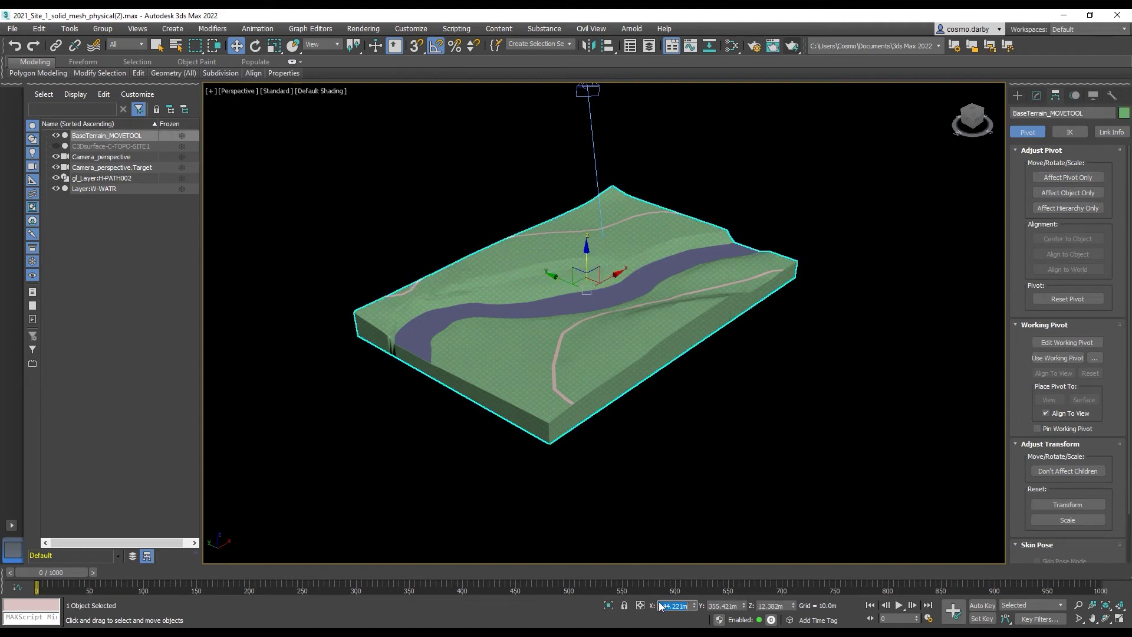
type("0")
key("Tab")
type("0")
key("Tab")
type("0")
key("Tab")
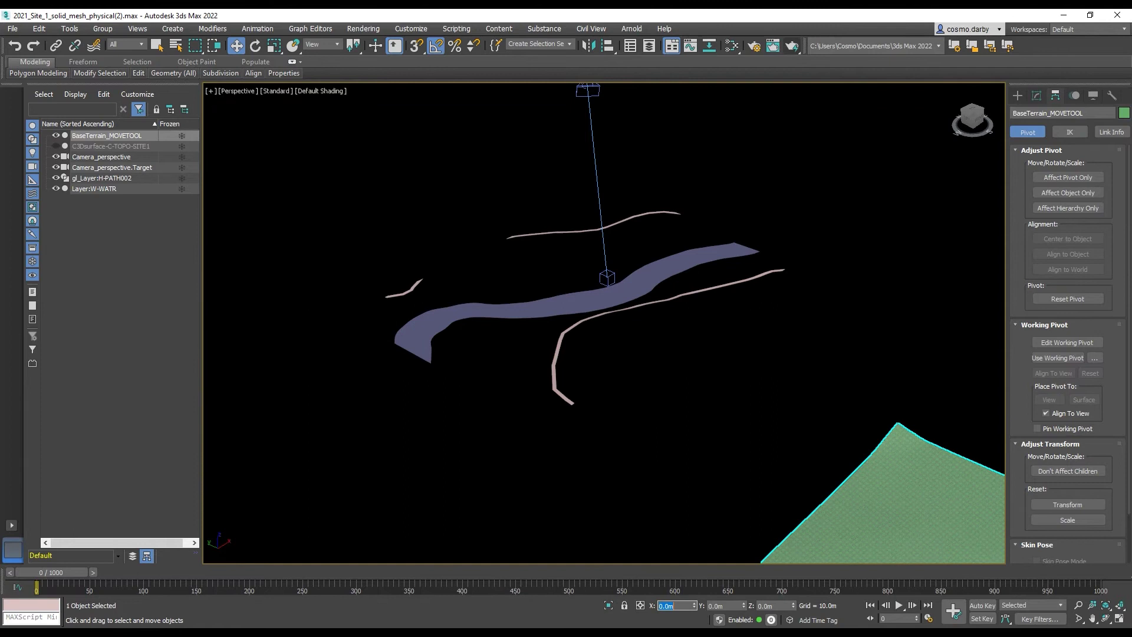
- Create a standard target camera in the Top view, to the right of BaseTerrain_MOVETOOL
scroll(653, 429, "down", 4)
middle_click_drag(635, 431, 524, 378)
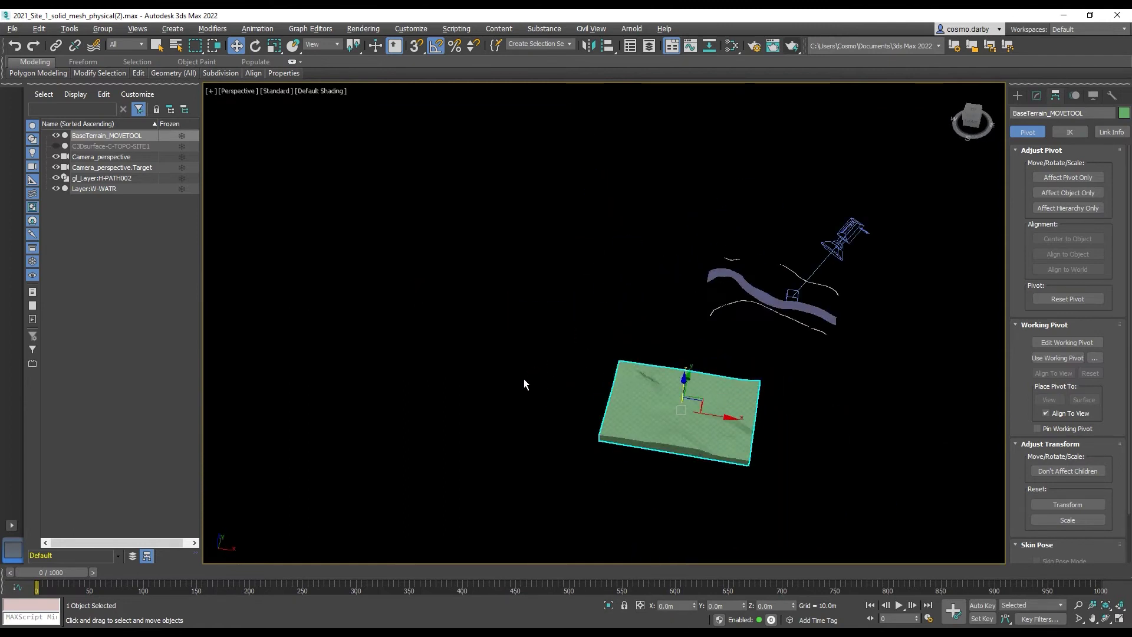
middle_click_drag(532, 333, 475, 328)
key("t")
scroll(560, 334, "down", 6)
middle_click_drag(649, 328, 614, 340)
left_click(720, 328)
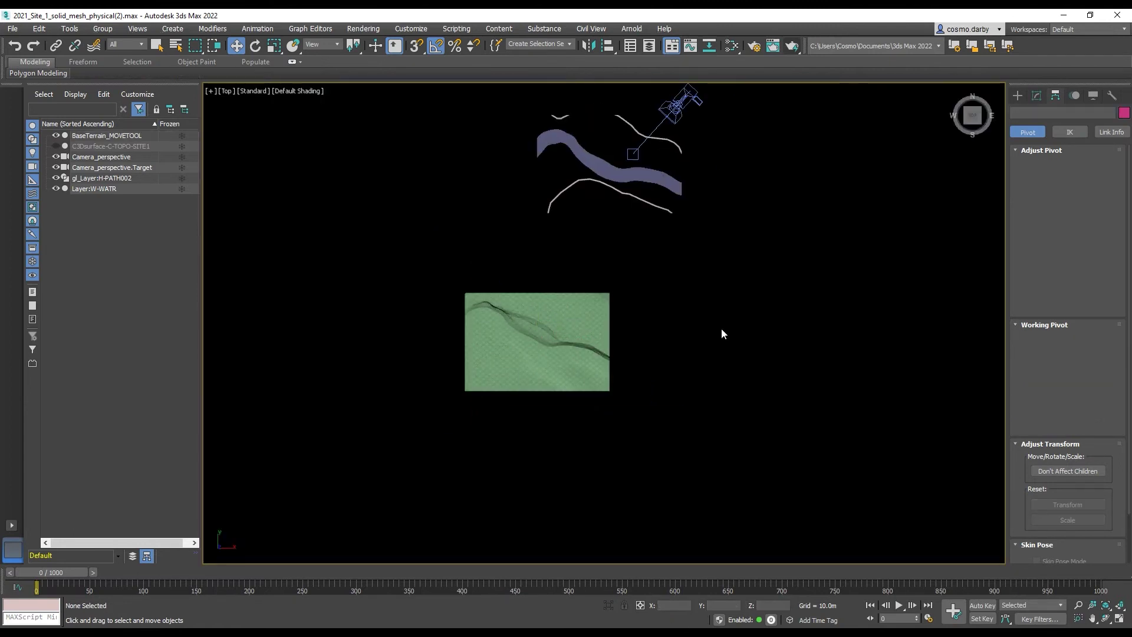
left_click(1017, 95)
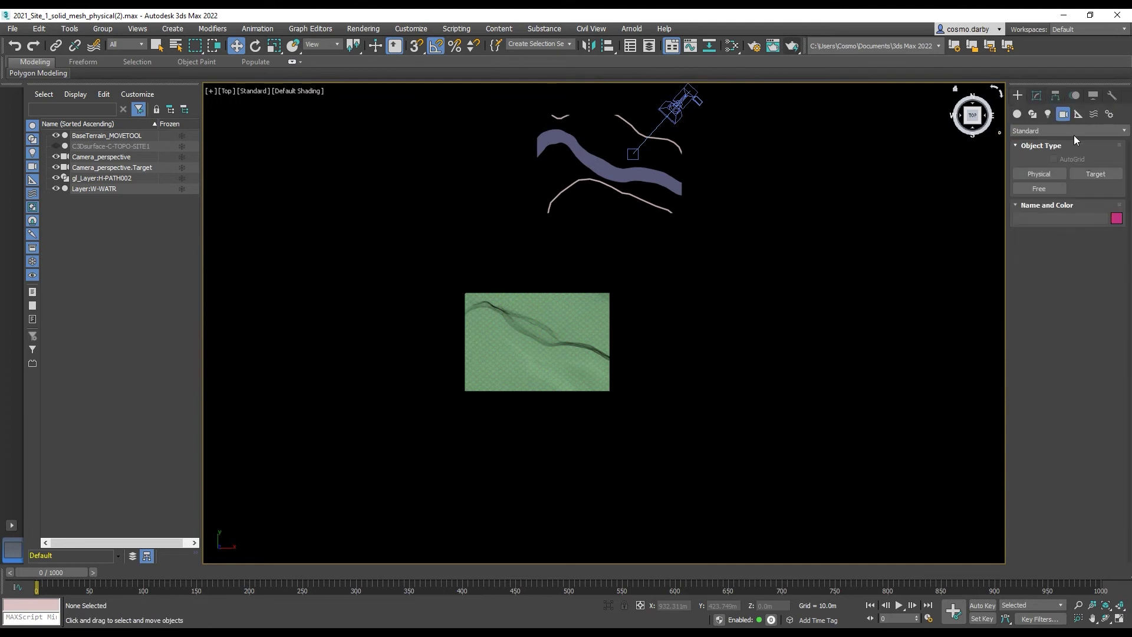
left_click(1086, 173)
left_click_drag(736, 389, 734, 263)
right_click(822, 372)
left_click(822, 372)
- Place Camera001.Target at the center of BaseTerrain_MOVETOOL by setting its X and Y to 0, and deselect it
left_click(734, 263)
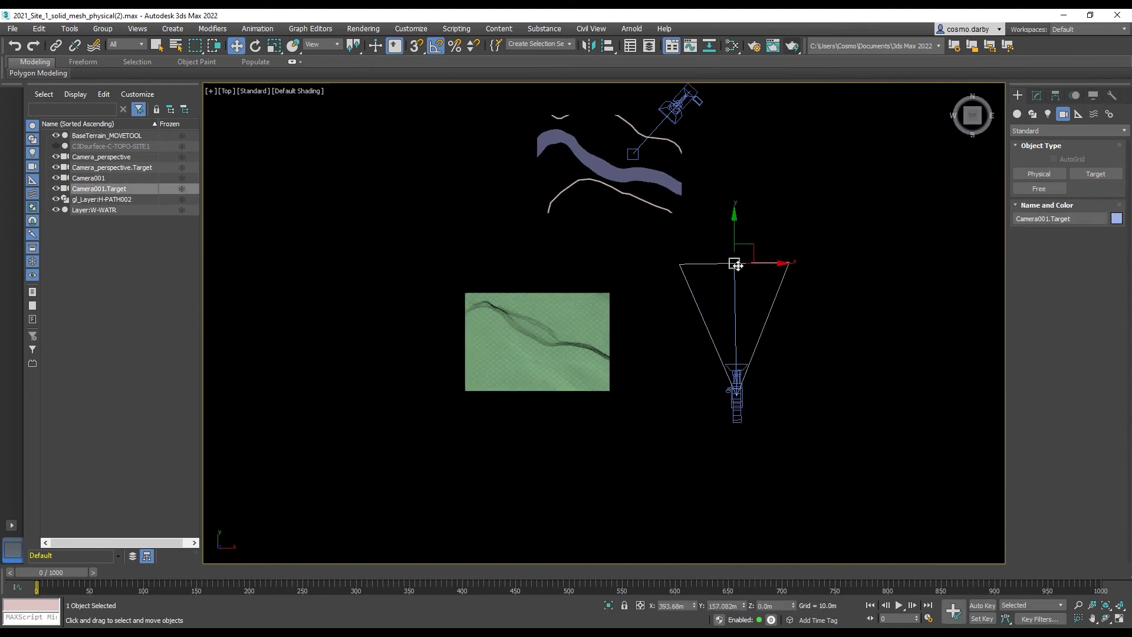
middle_click_drag(777, 310, 691, 508, "alt")
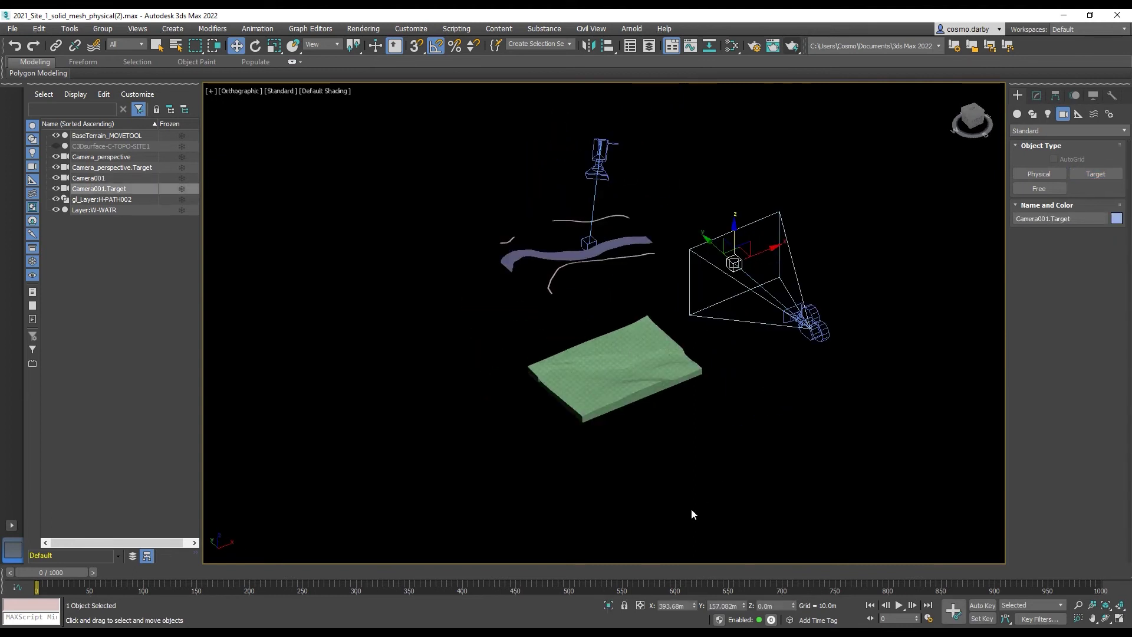
left_click(663, 606)
type("0")
key("Tab")
type("0")
key("Tab")
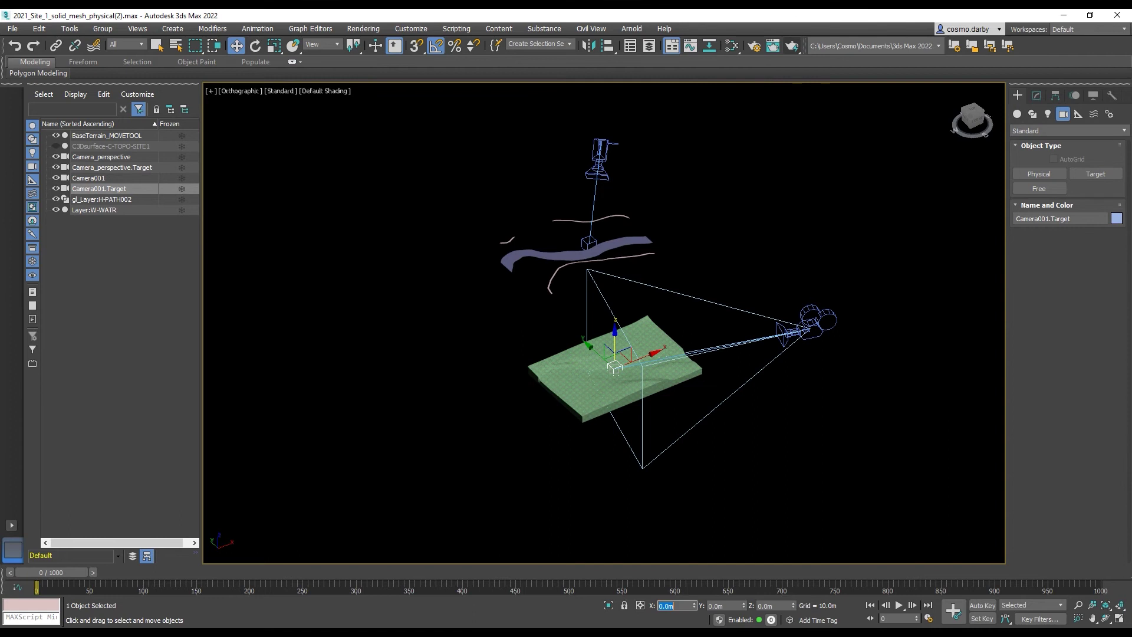
left_click(836, 405)
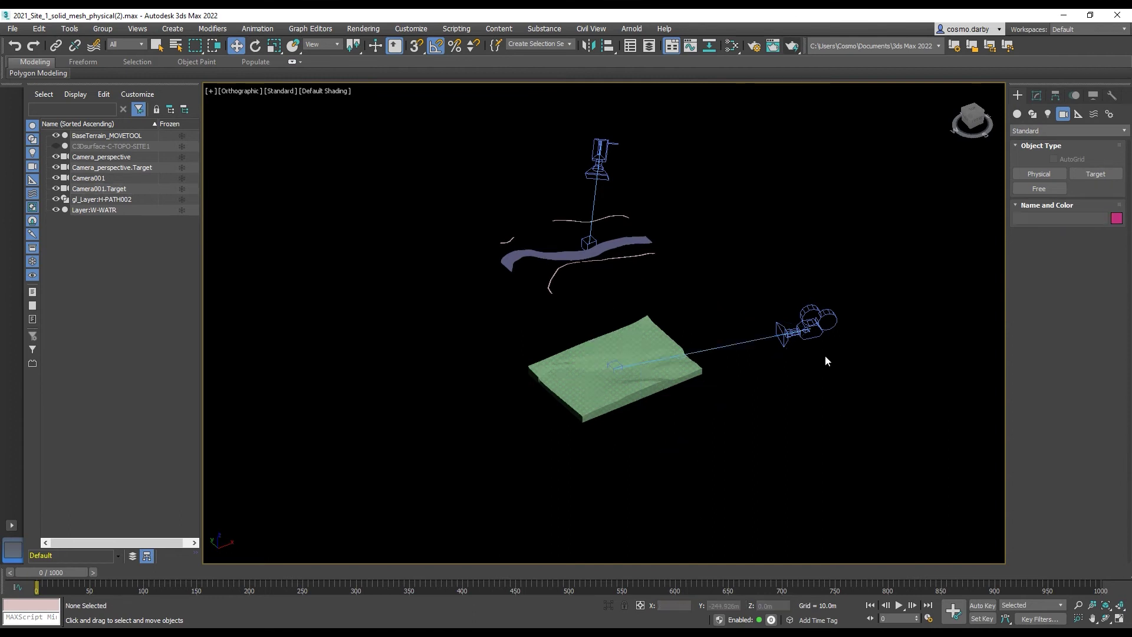
- Set the X, Y and Z position of Camera001 to 45 m so it looks down on BaseTerrain_MOVETOOL
left_click(808, 323)
type("45")
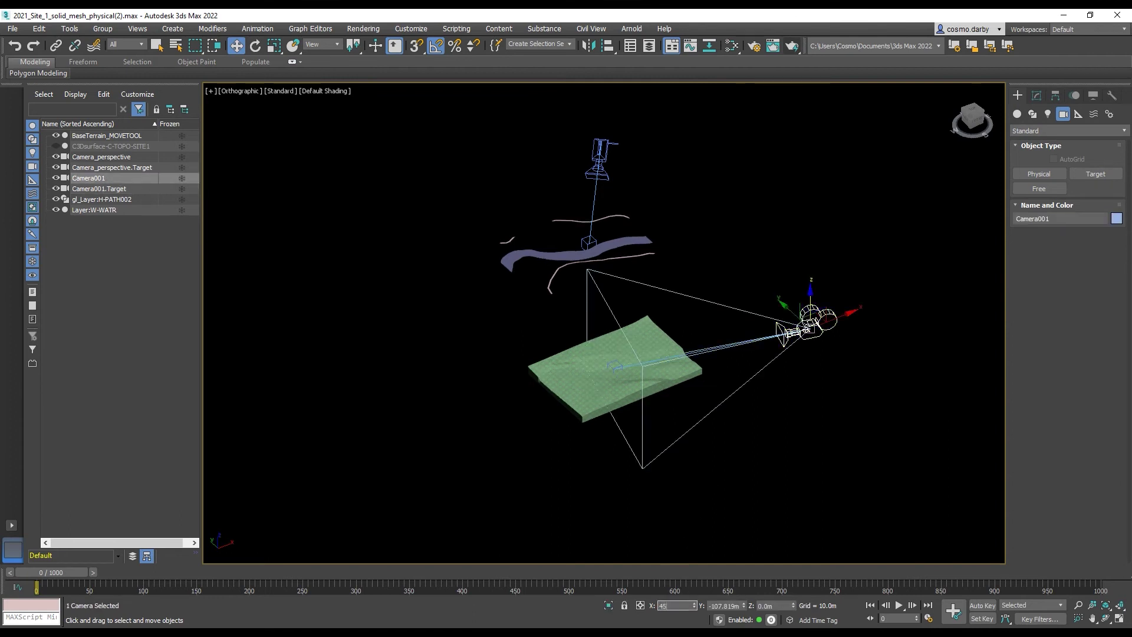
key("Tab")
type("45")
key("Tab")
type("45")
key("Tab")
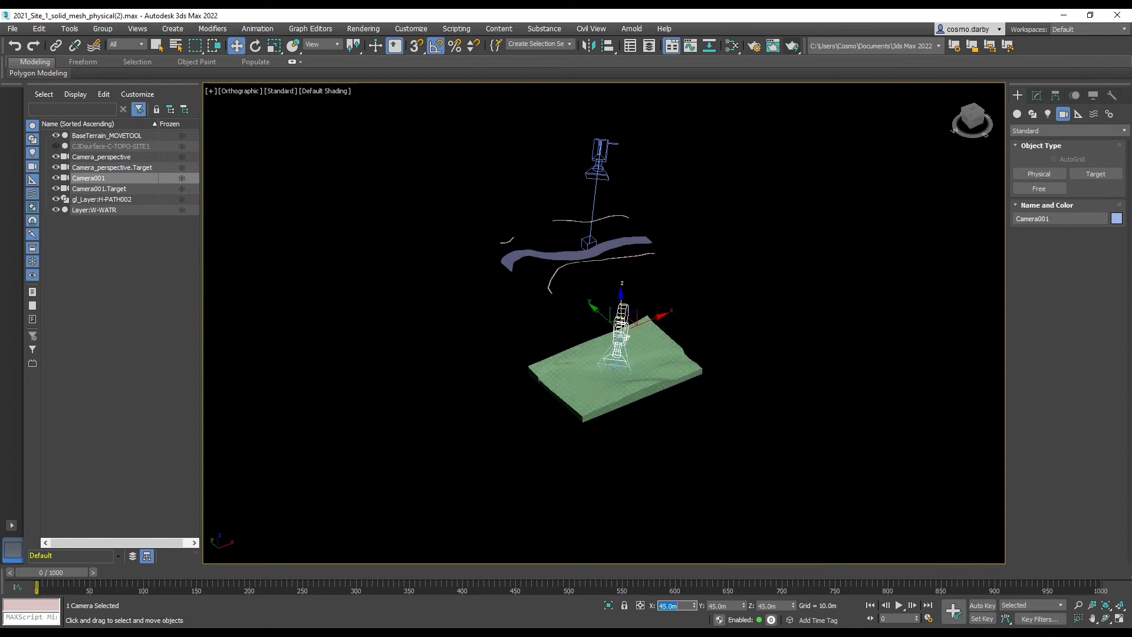
- Deselect the camera and unhide the original terrain C3Dsurface-C-TOPO-SITE1 beside the copy at the origin
middle_click_drag(707, 410, 620, 299, "alt")
left_click(691, 249)
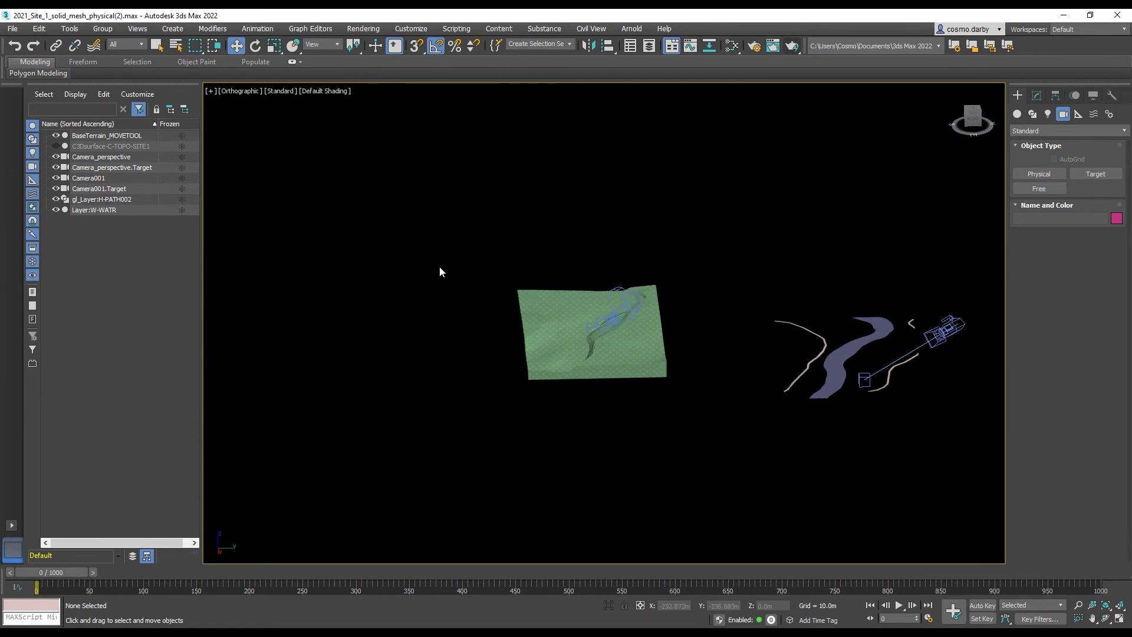
middle_click_drag(440, 266, 409, 263)
left_click(56, 146)
middle_click_drag(573, 306, 567, 328, "alt")
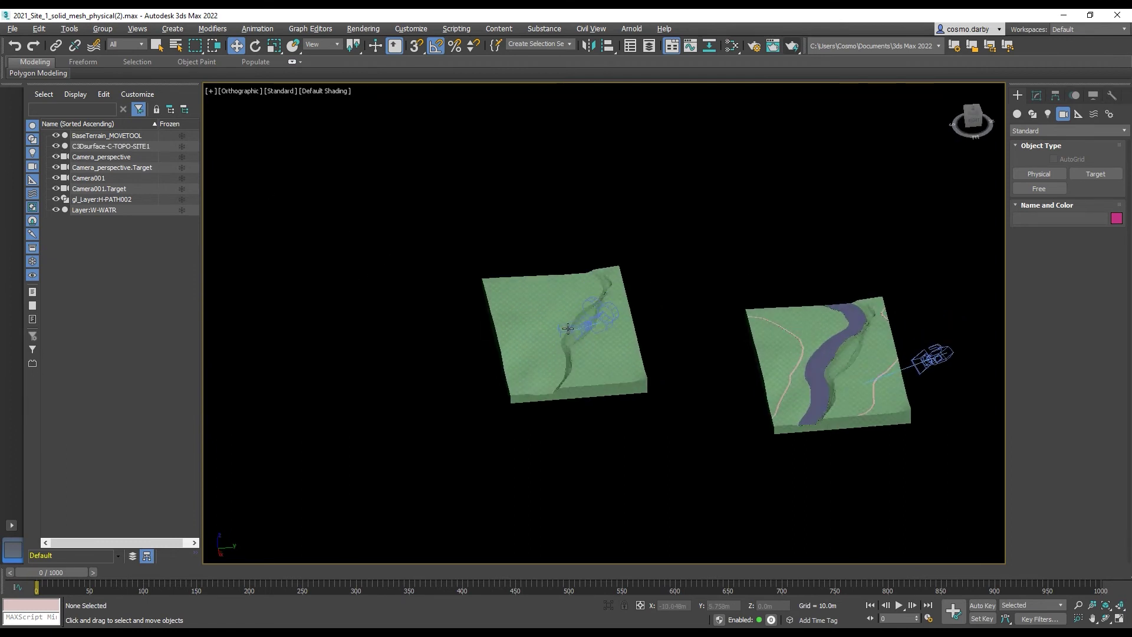
- Select BaseTerrain_MOVETOOL together with Camera001 and its target, and turn on 3D snapping to vertices
left_click_drag(576, 347, 575, 382)
middle_click_drag(576, 384, 581, 367, "alt")
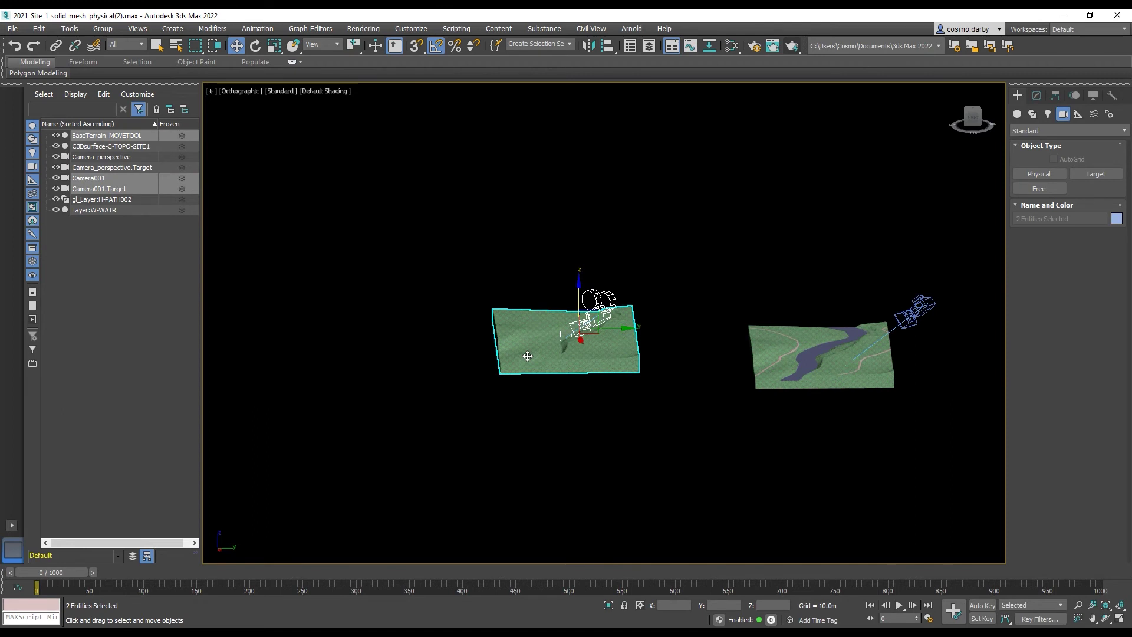
left_click(417, 45)
right_click(416, 45)
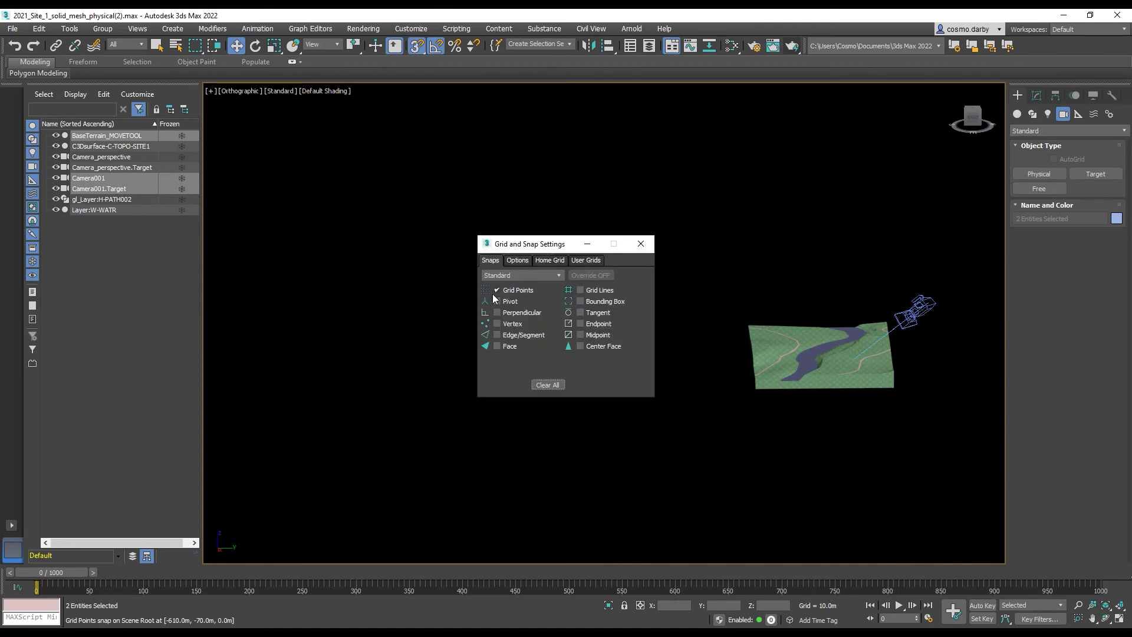
left_click(642, 248)
- Move BaseTerrain_MOVETOOL and its camera by a bottom corner vertex onto the matching corner of C3Dsurface-C-TOPO-SITE1
scroll(642, 366, "up", 5)
scroll(654, 368, "down", 5)
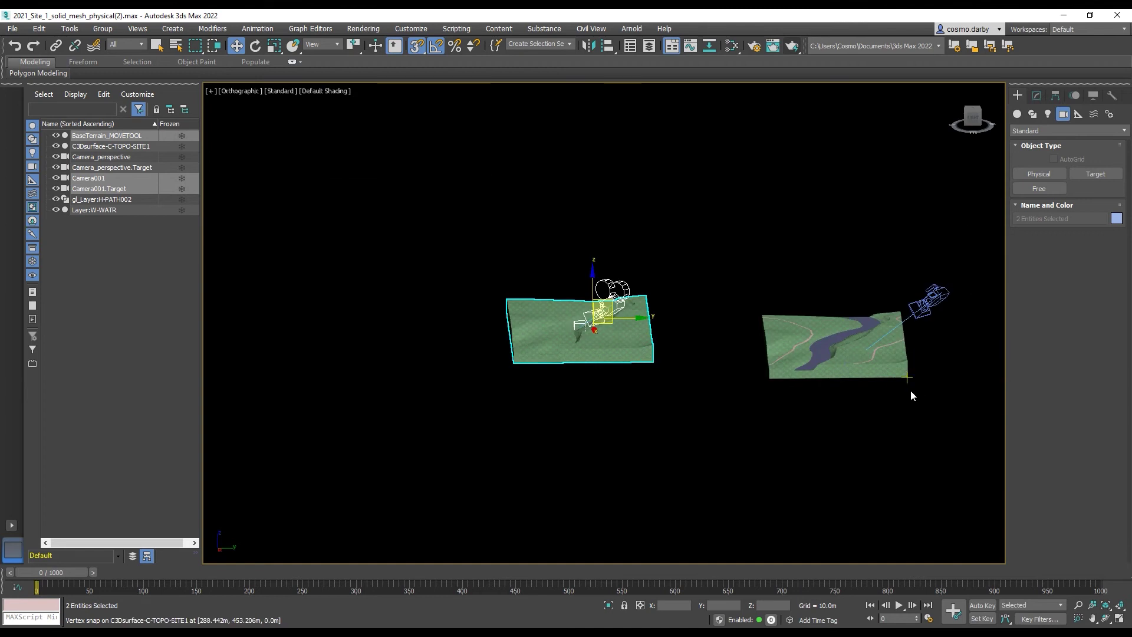
scroll(582, 324, "up", 8)
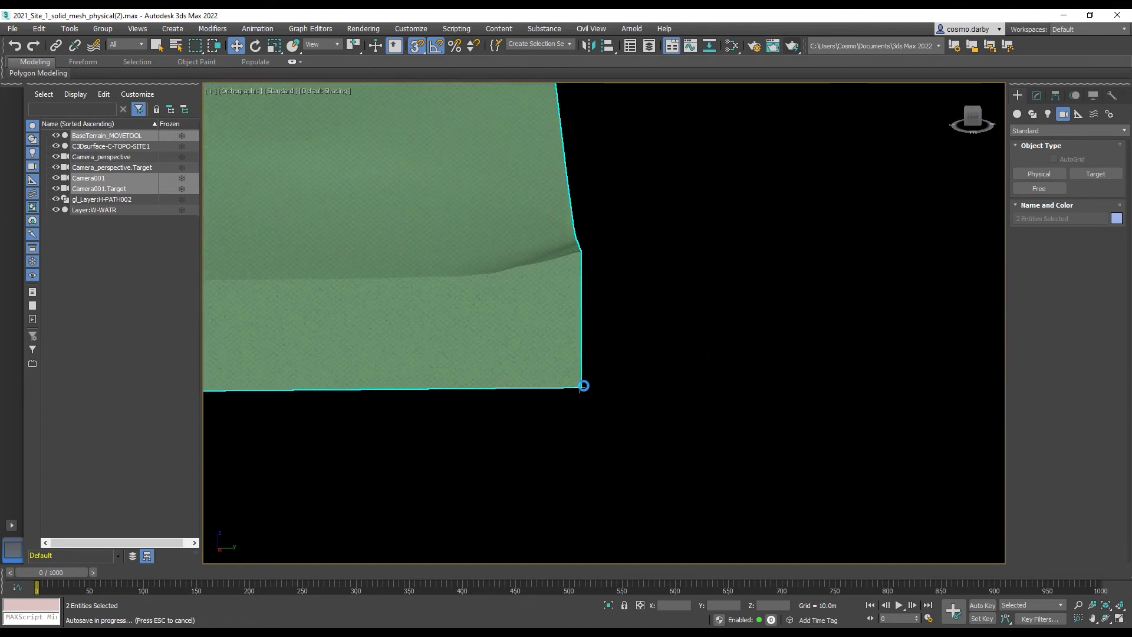
left_click_drag(583, 386, 815, 373)
scroll(649, 386, "down", 8)
scroll(826, 387, "up", 8)
scroll(864, 369, "down", 8)
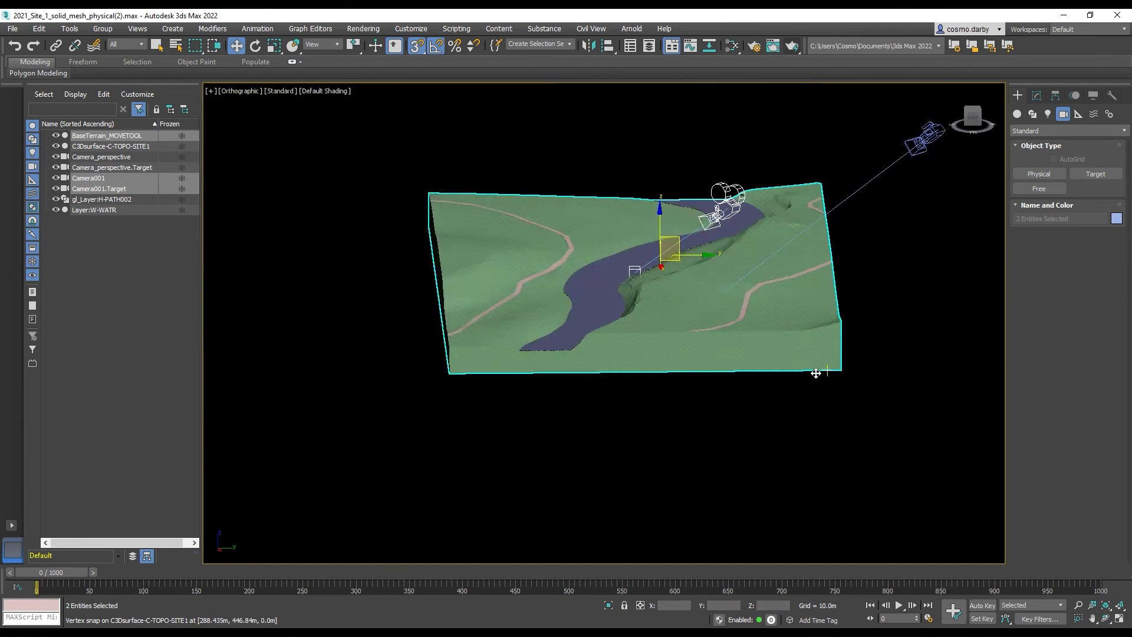
scroll(815, 372, "down", 3)
middle_click_drag(816, 372, 790, 383, "alt")
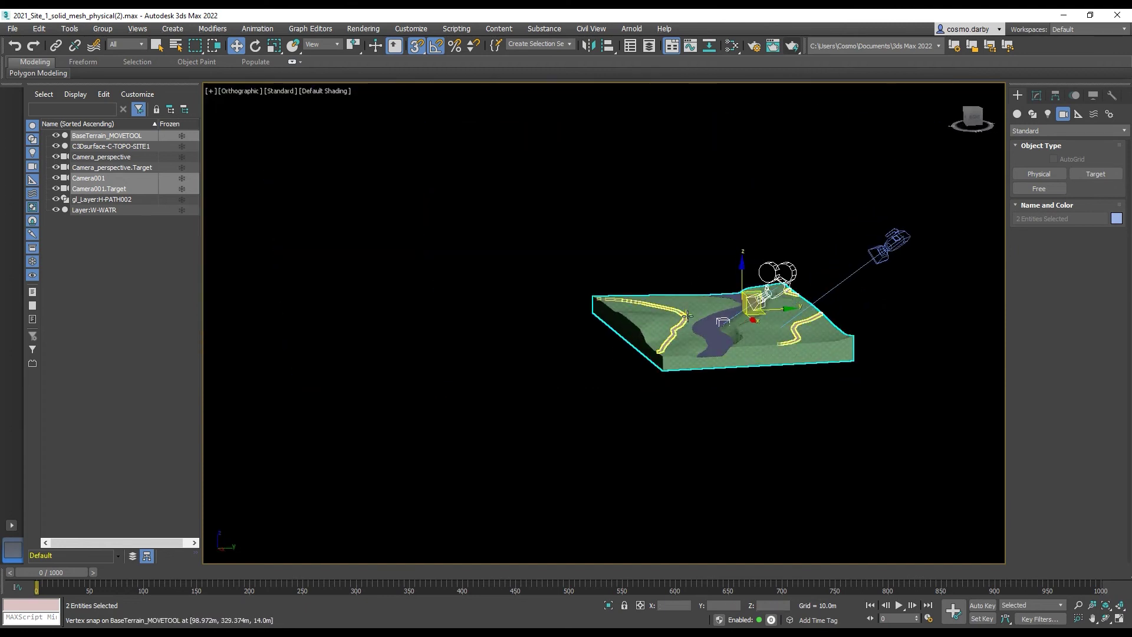
- Delete the terrain copy BaseTerrain_MOVETOOL from the scene
middle_click_drag(686, 315, 383, 231, "alt")
left_click(120, 158)
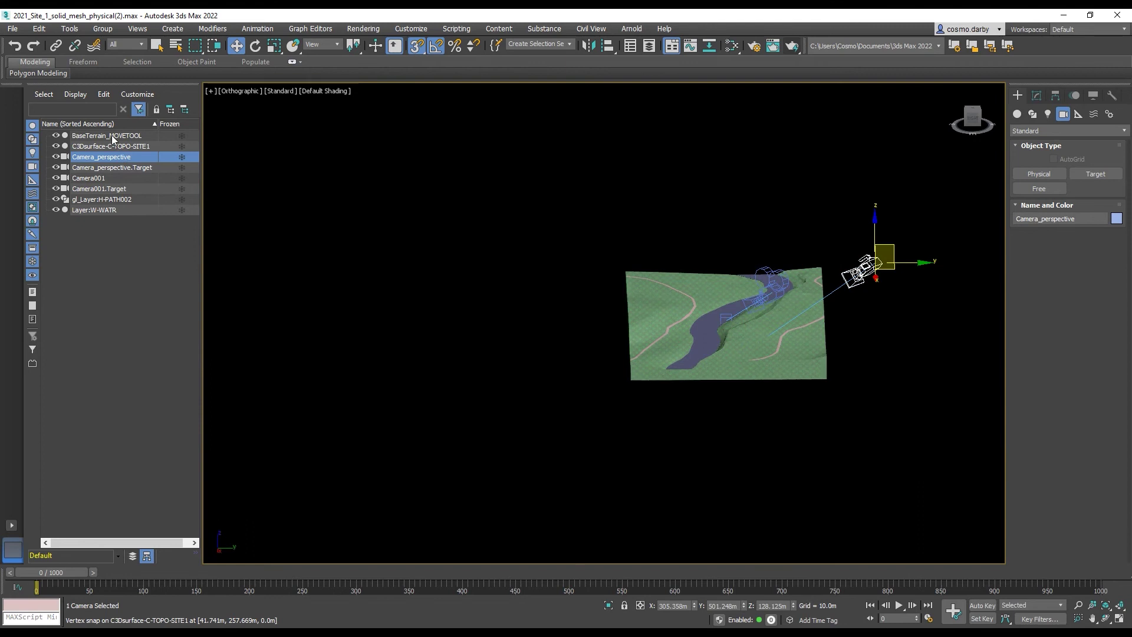
left_click(111, 135)
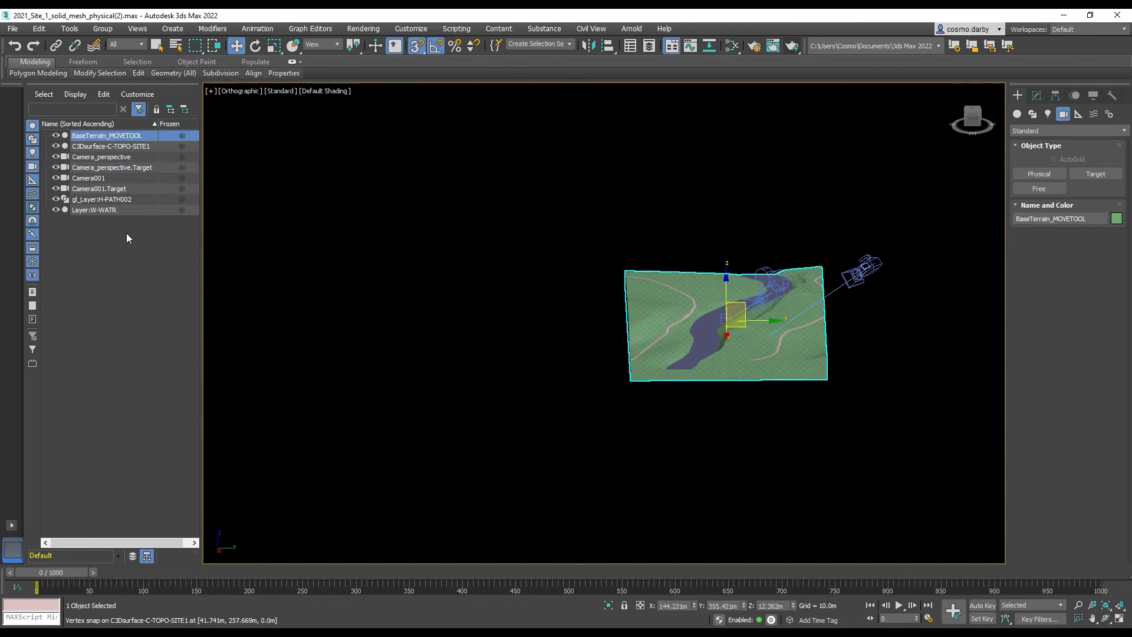
right_click(115, 136)
left_click(152, 194)
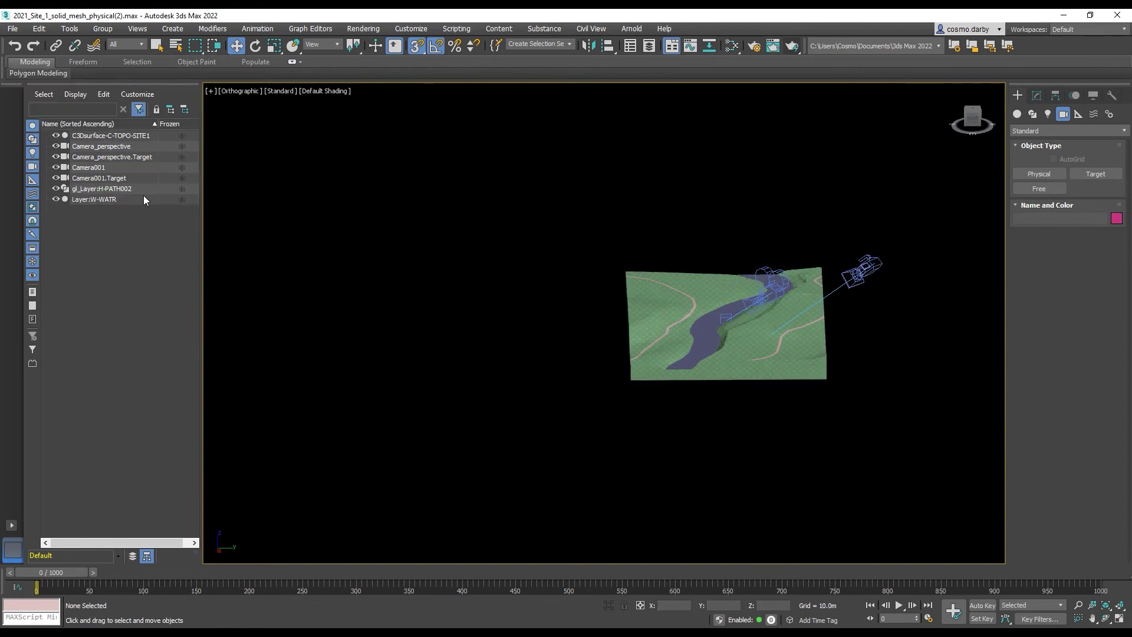
- Rename Camera001 to OrthoCamera
middle_click_drag(448, 319, 515, 332, "alt")
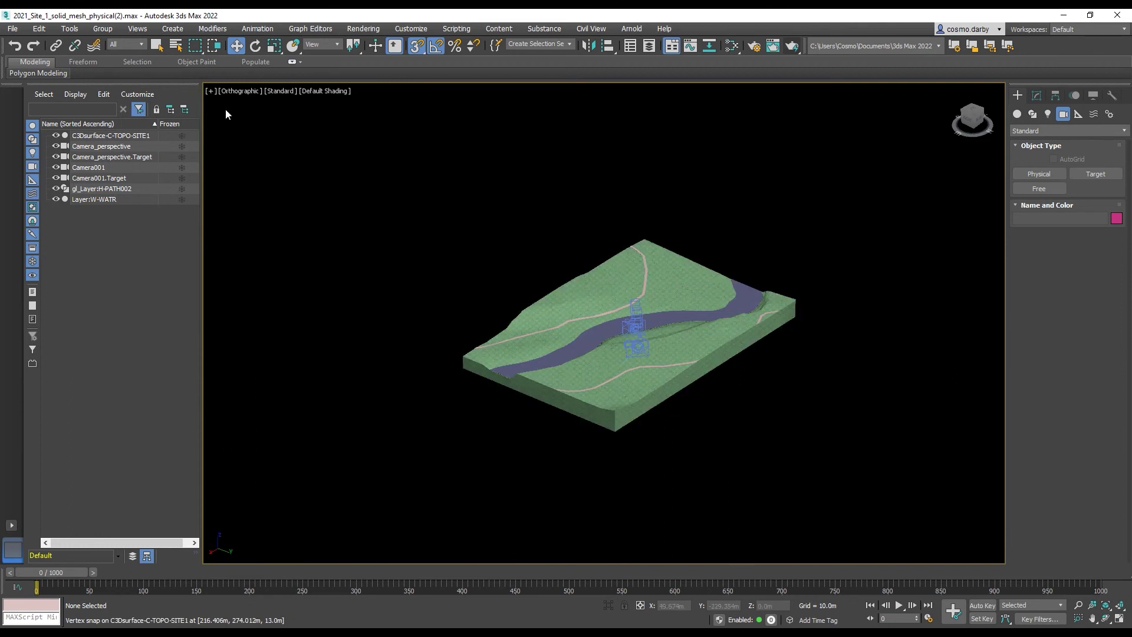
middle_click_drag(225, 114, 495, 218, "alt")
left_click(798, 235)
left_click(92, 169)
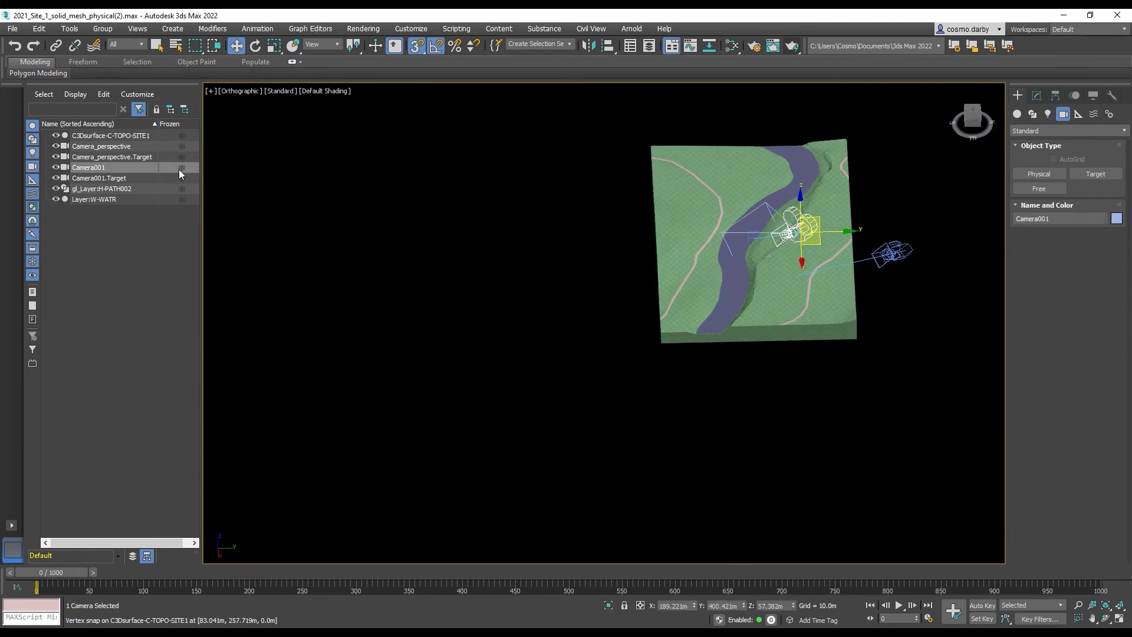
left_click(84, 169)
type("Ortho")
key("Return")
- Look through OrthoCamera with its parameters shown, and dolly it back until the whole site terrain fits the view
left_click(225, 93)
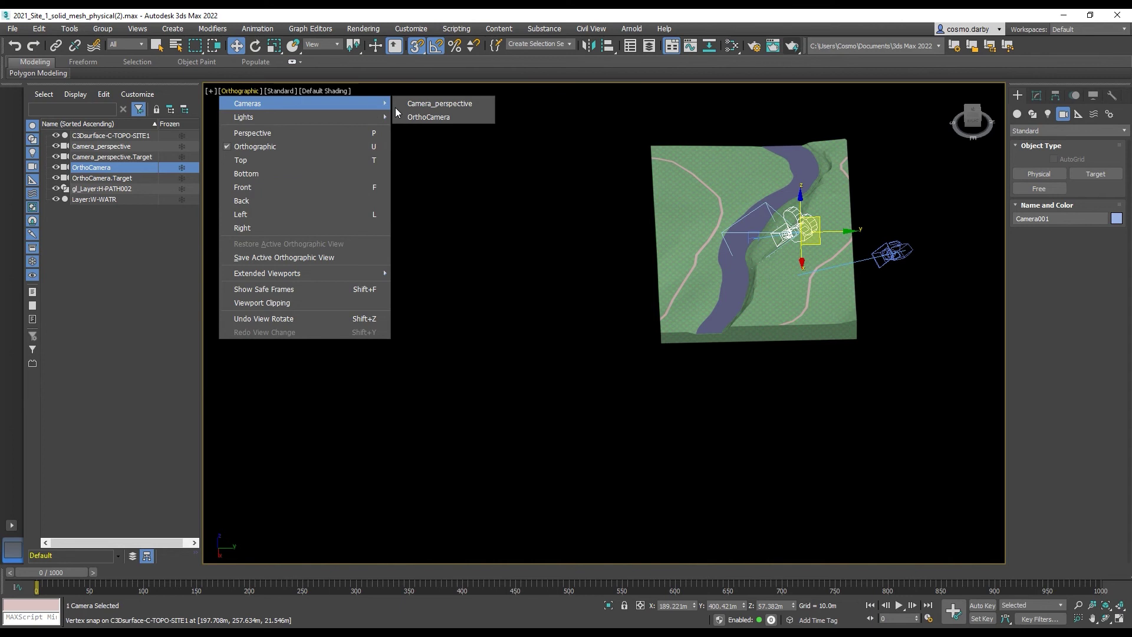
left_click(413, 116)
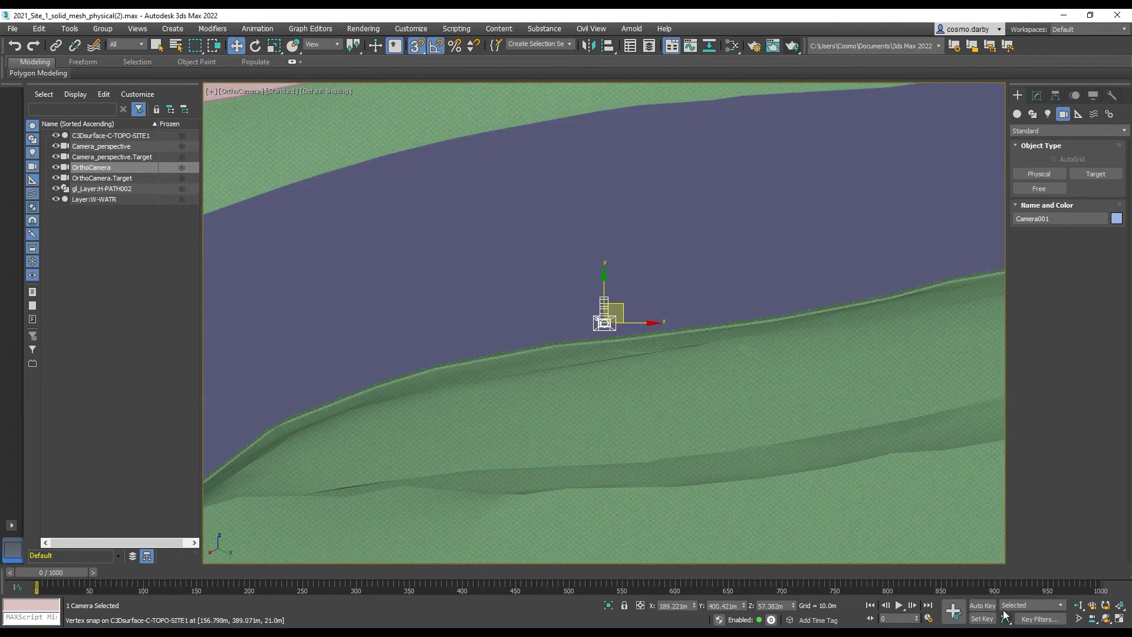
left_click(1036, 95)
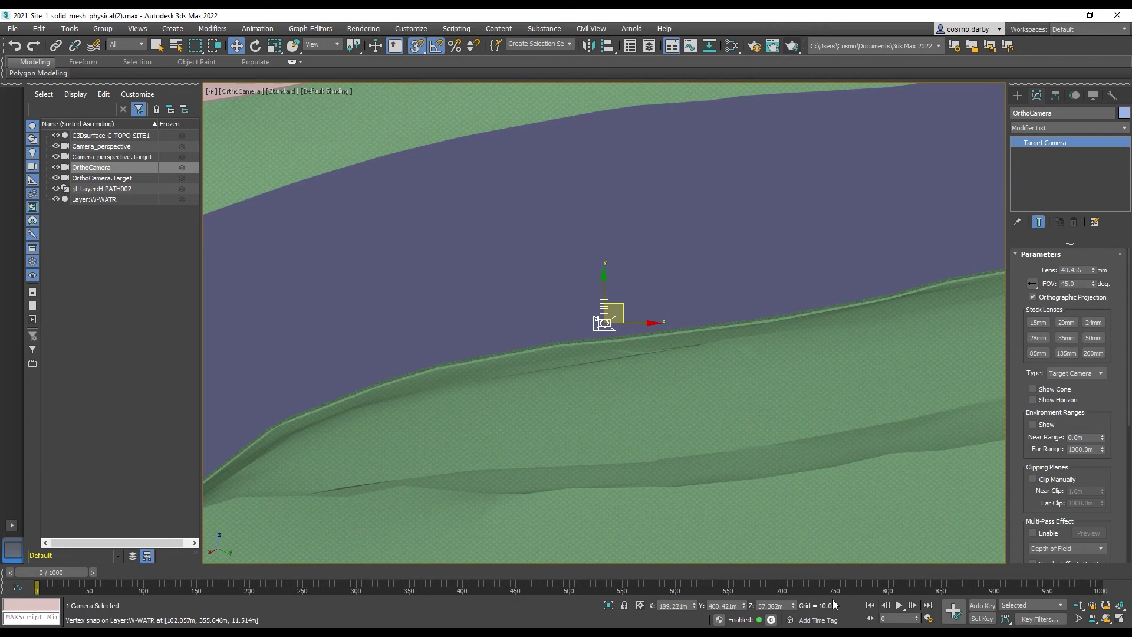
left_click(1078, 605)
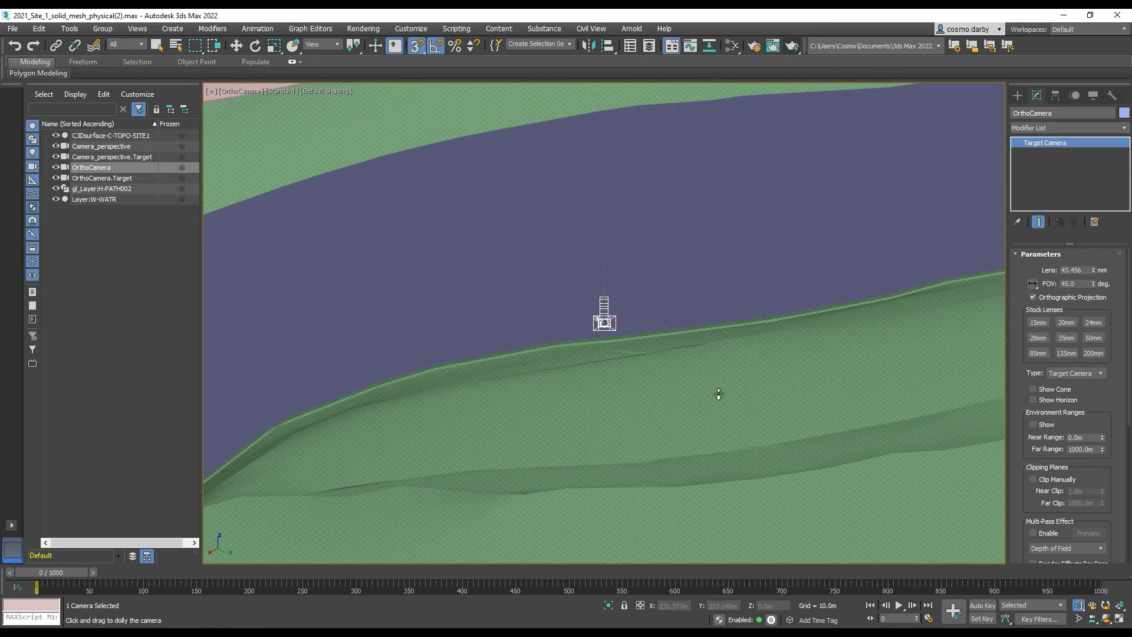
left_click_drag(713, 377, 705, 427)
left_click_drag(654, 318, 626, 378)
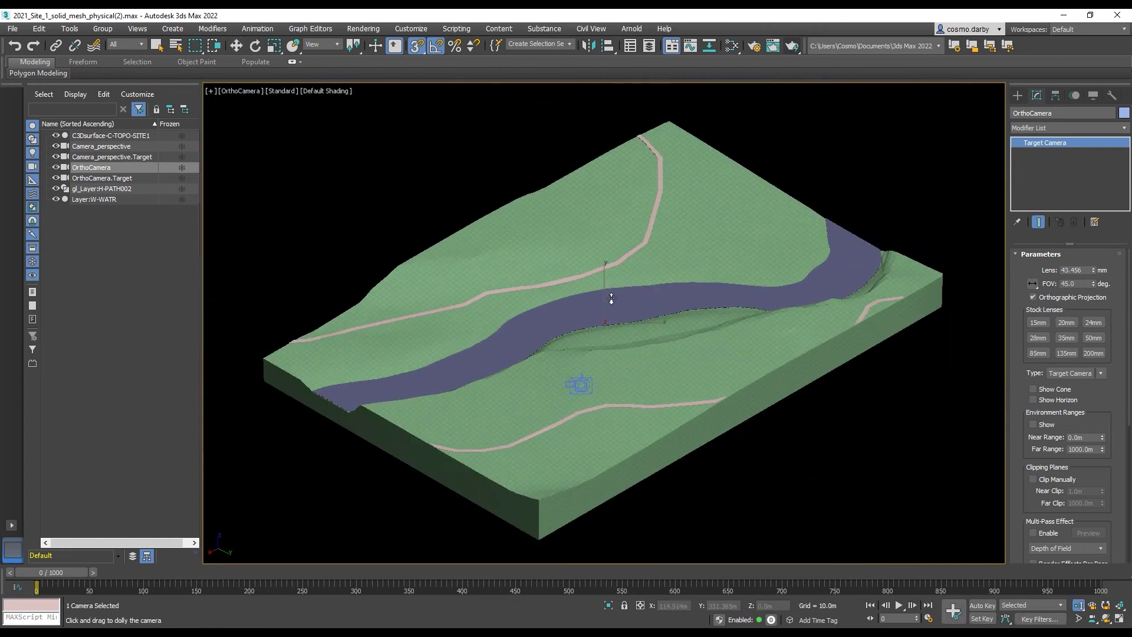
left_click_drag(612, 298, 660, 268)
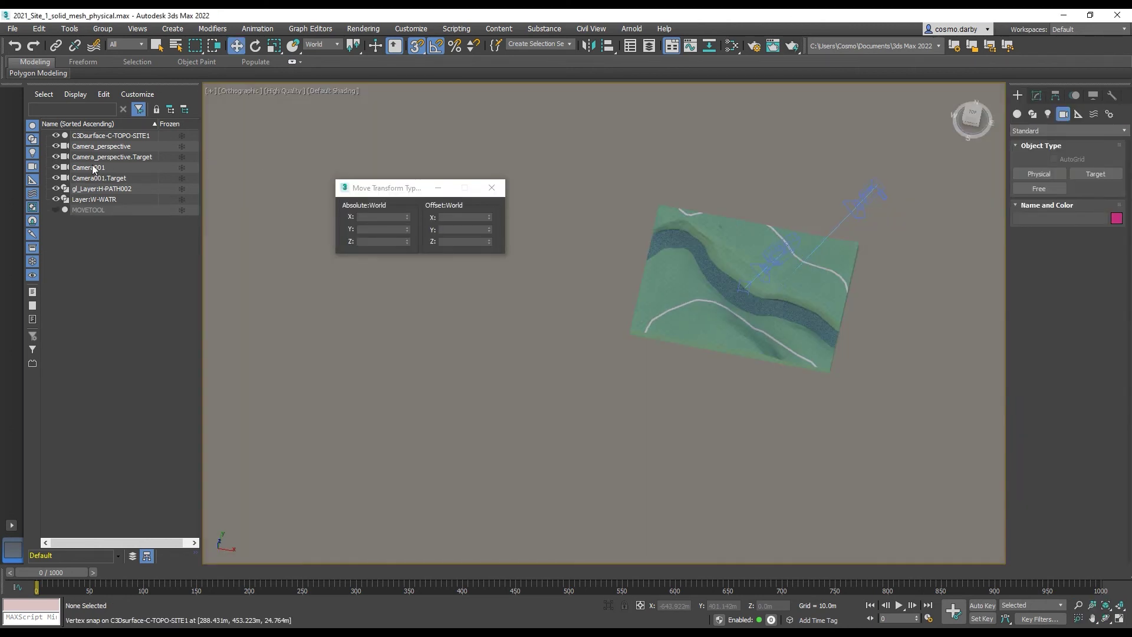
- Turn on Orthographic Projection for Camera001 in the 2021_Site_1_solid_mesh_physical scene
left_click(94, 167)
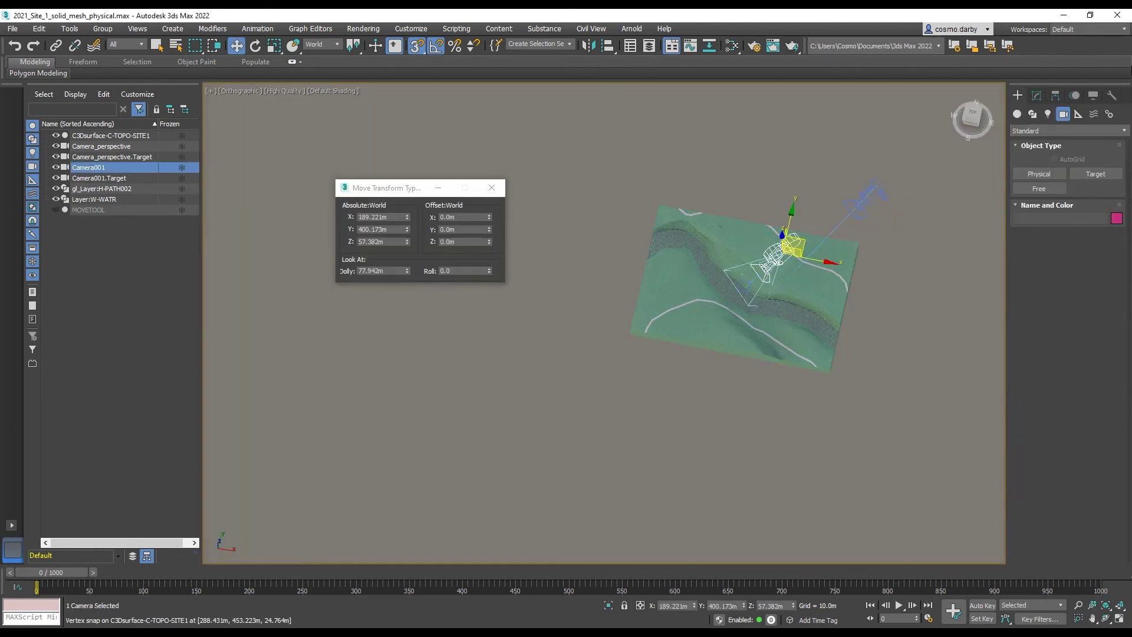
left_click(1035, 97)
left_click(1032, 297)
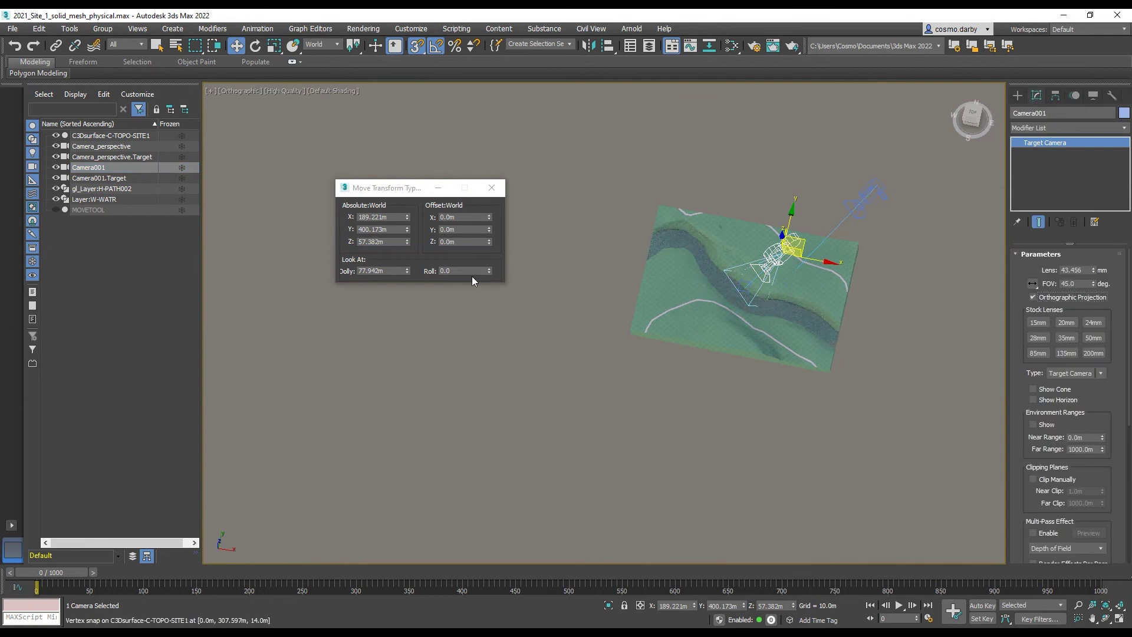
- Select the terrain C3Dsurface-C-TOPO-SITE1, the path gl_Layer:H-PATH002 and the water Layer:W-WATR, leaving out both cameras and their targets
middle_click_drag(472, 278, 706, 292, "alt")
left_click(90, 137)
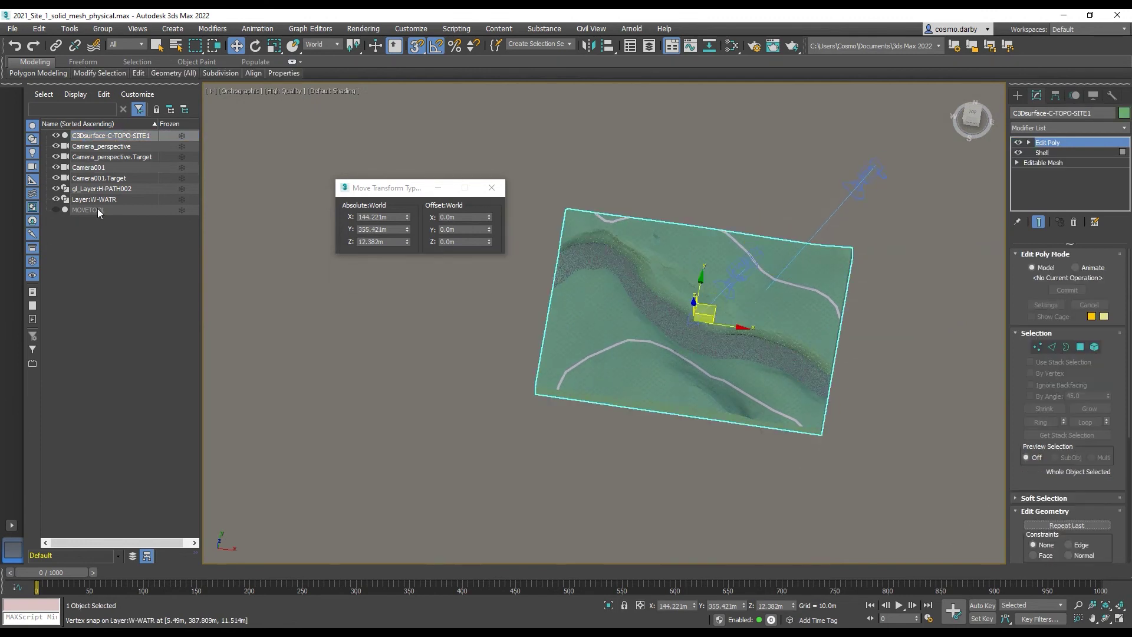
left_click(98, 199, "shift")
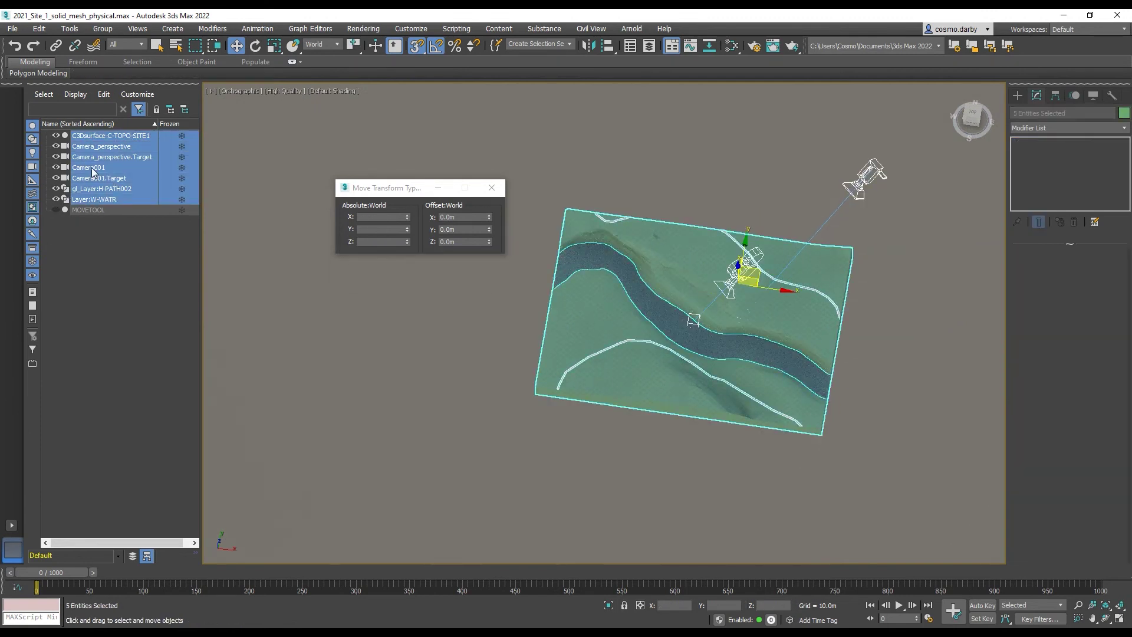
left_click(94, 167, "ctrl")
left_click(96, 178, "ctrl")
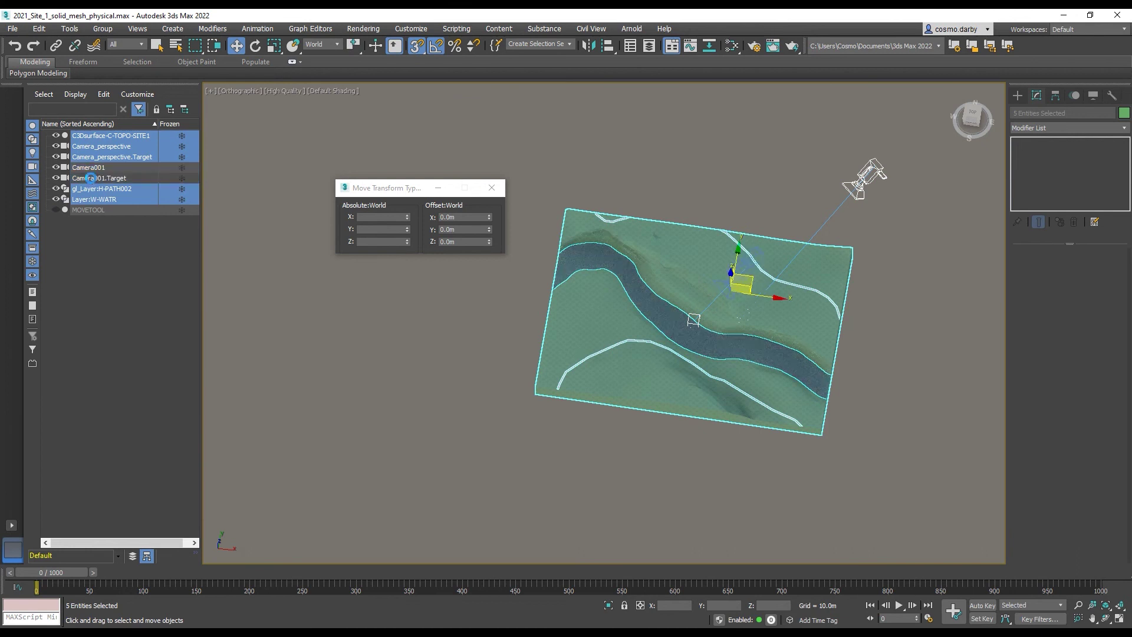
left_click(98, 157, "ctrl")
left_click(100, 147, "ctrl")
- Rotate the selected terrain, path and water a quarter turn counterclockwise about the Z axis in the Top view
middle_click_drag(565, 221, 595, 254)
key("t")
scroll(644, 259, "down", 8)
scroll(718, 147, "up", 4)
middle_click_drag(718, 147, 685, 250)
left_click(255, 47)
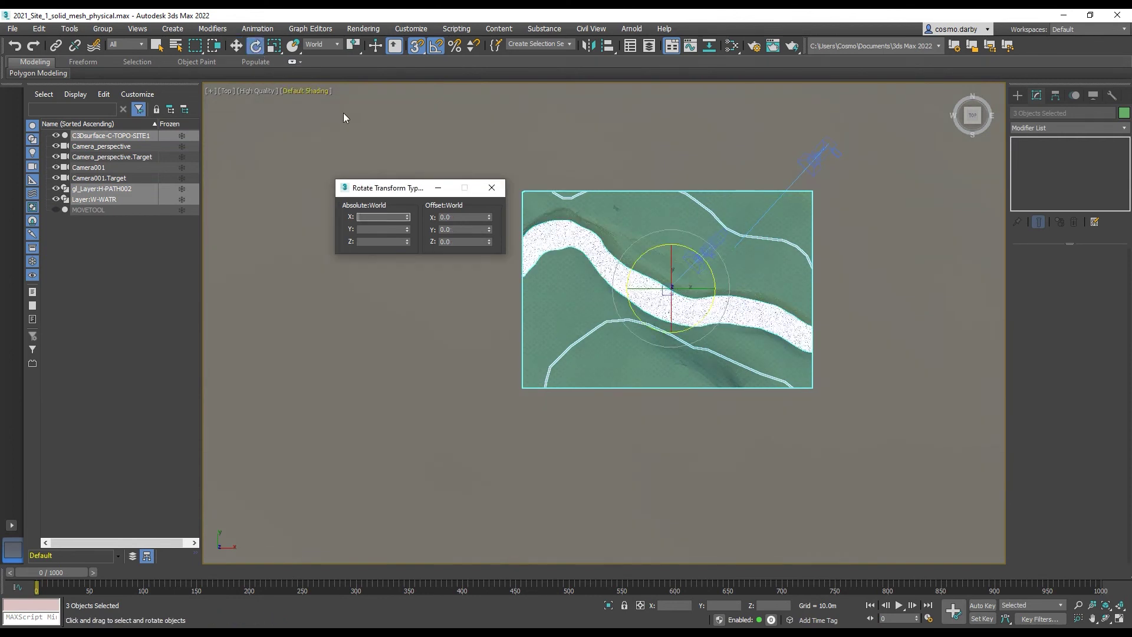
left_click_drag(394, 187, 375, 193)
left_click(422, 247)
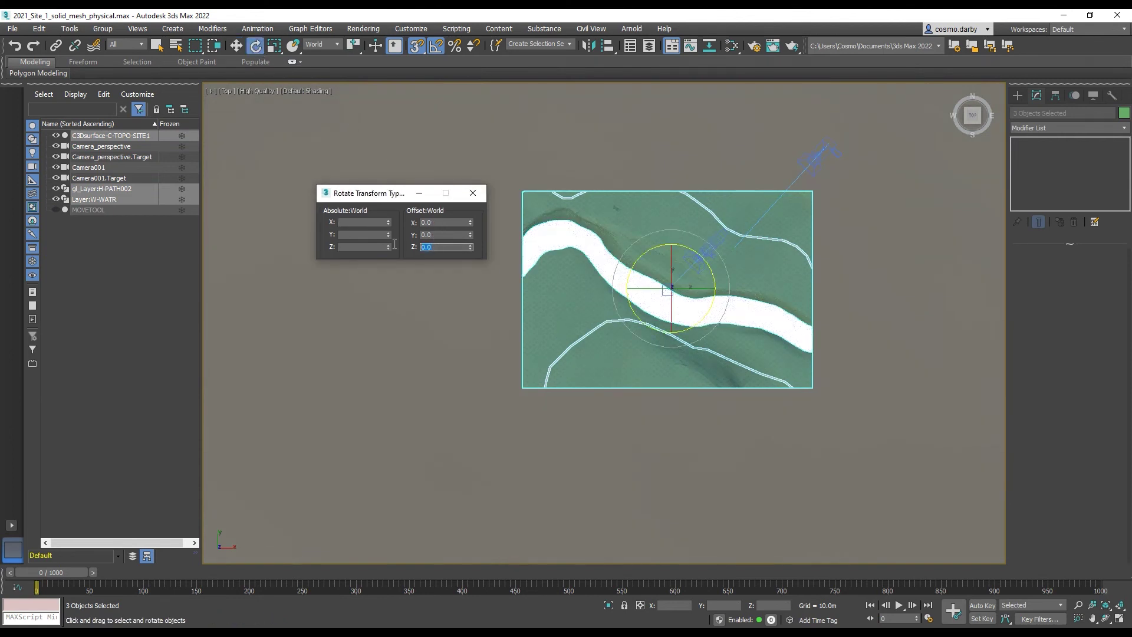
key("Return")
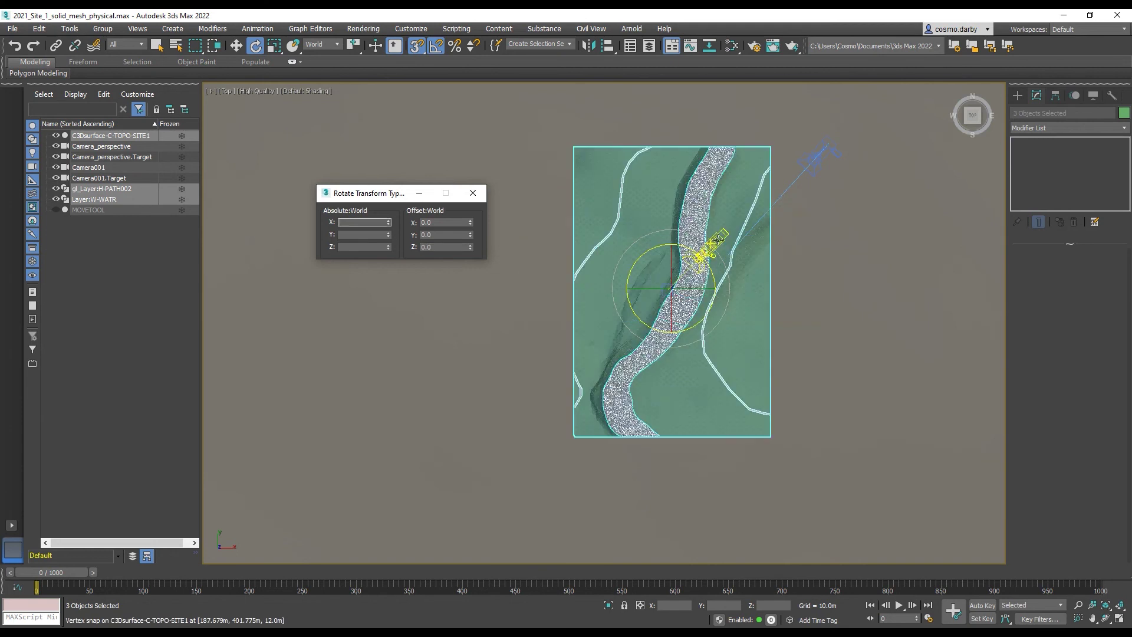
- Examine the rotated terrain, path and water from above and at an angle
scroll(667, 301, "up", 2)
scroll(667, 301, "down", 2)
scroll(668, 300, "up", 3)
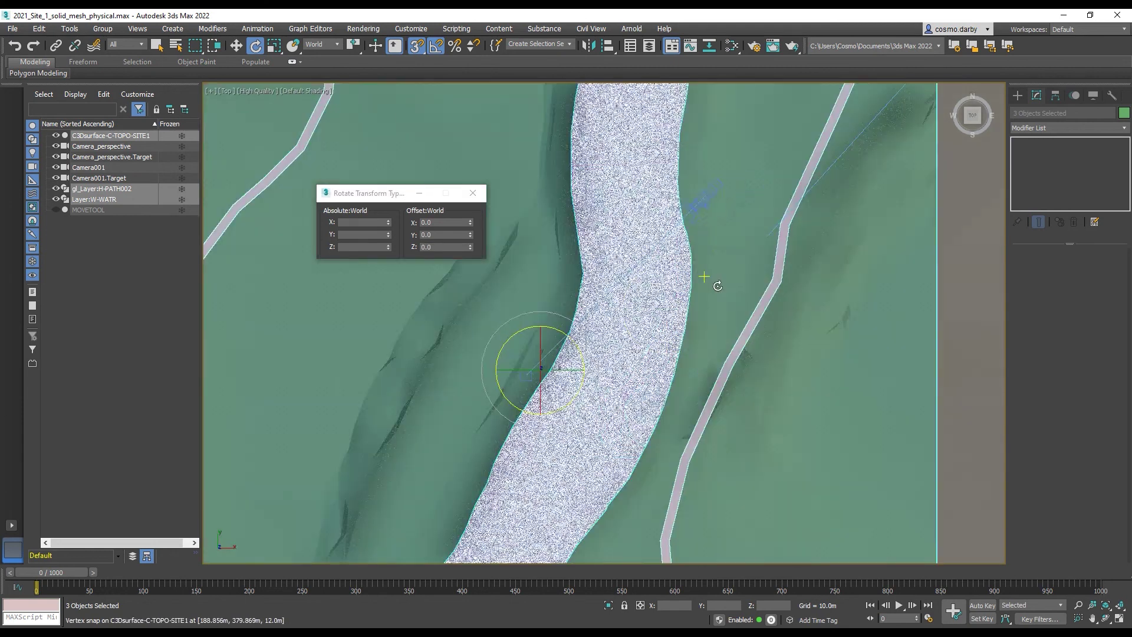
scroll(687, 299, "down", 2)
middle_click_drag(687, 298, 737, 221, "alt")
scroll(665, 316, "up", 3)
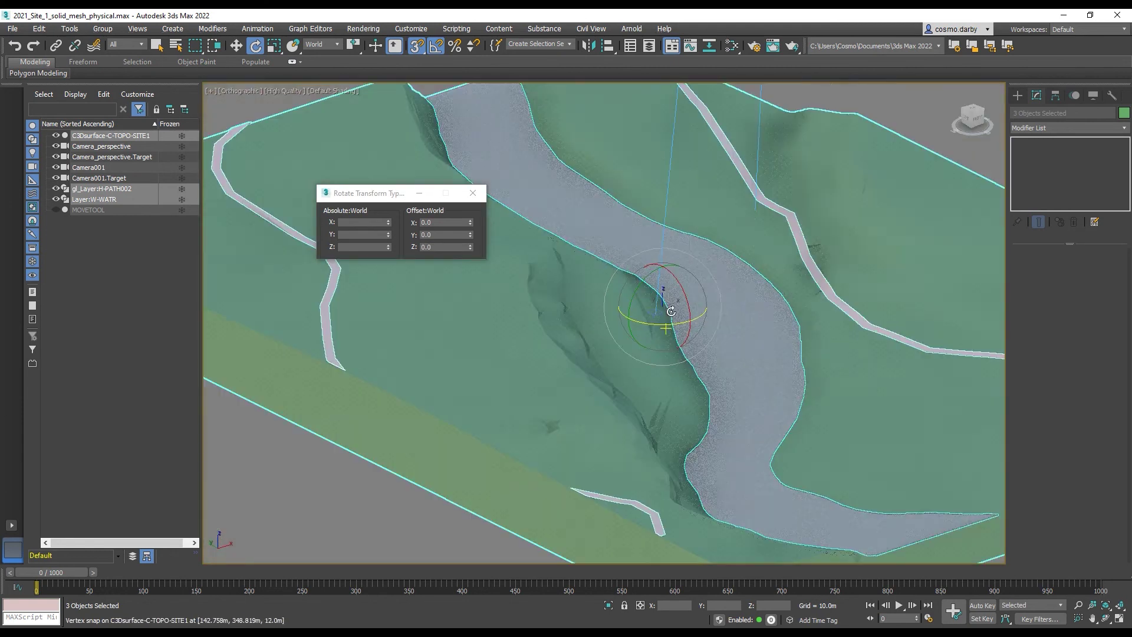
scroll(730, 273, "down", 2)
middle_click_drag(677, 326, 655, 349)
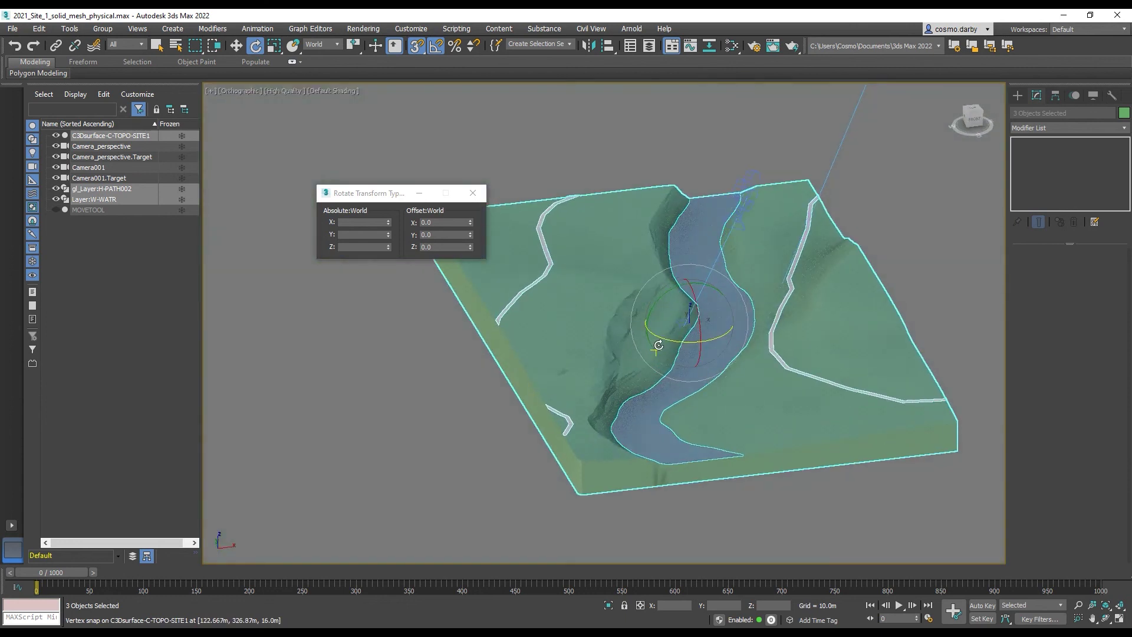
key("t")
scroll(694, 328, "down", 5)
scroll(718, 231, "up", 3)
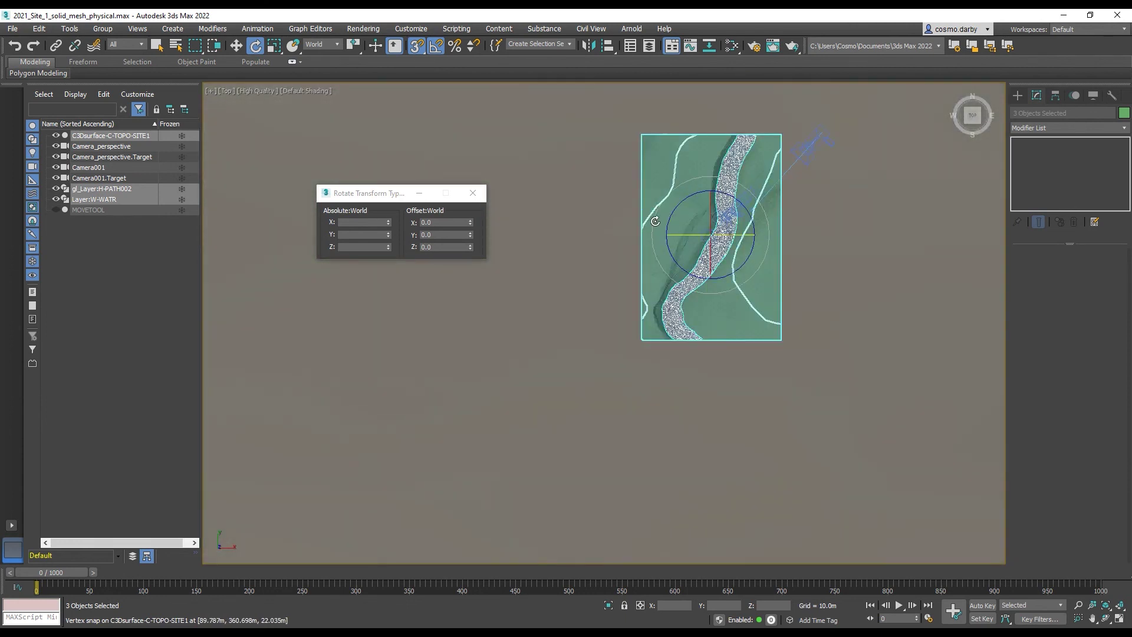
middle_click_drag(655, 220, 638, 211, "alt")
- Look through Camera001 and dolly it back until the whole rotated terrain fits the view
left_click(249, 92)
mouse_move(262, 106)
left_click(425, 103)
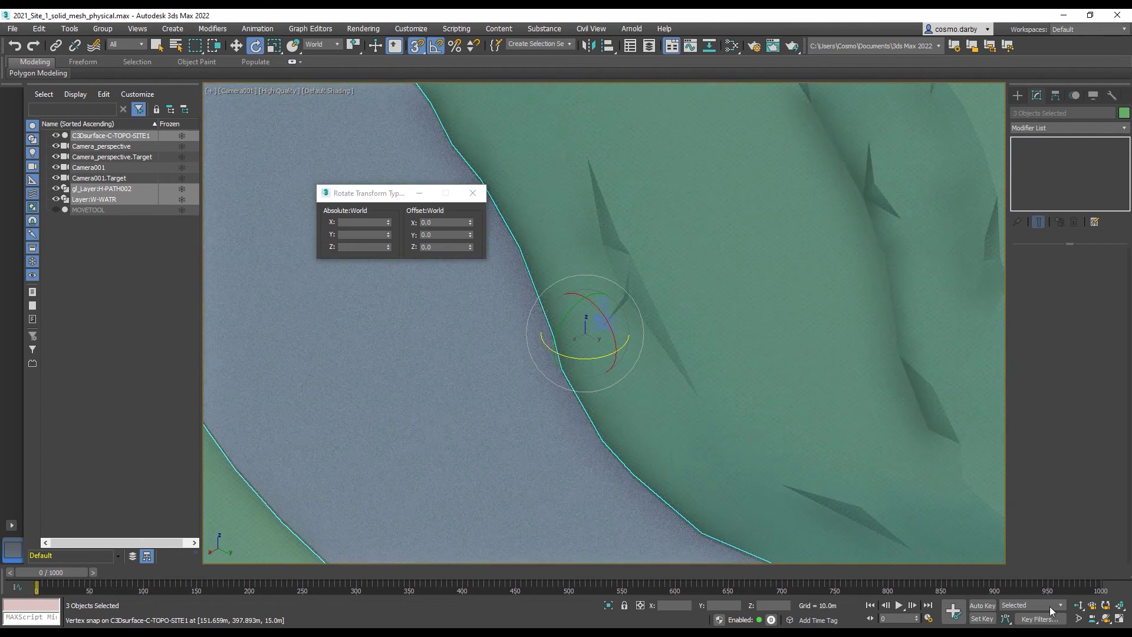
left_click(1078, 606)
left_click_drag(776, 407, 606, 270)
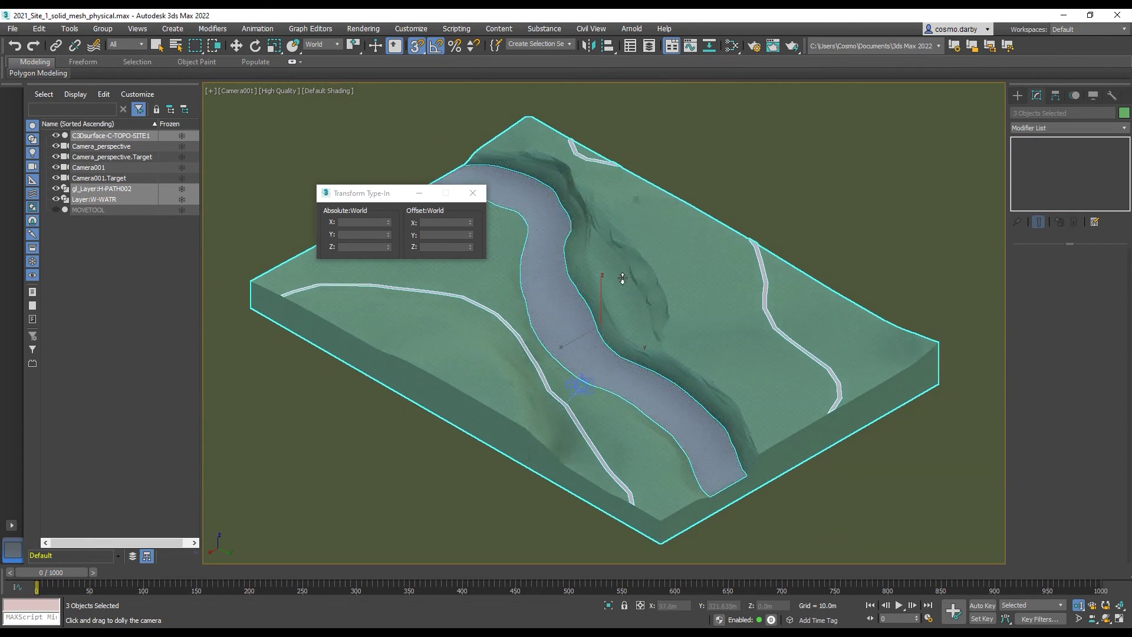